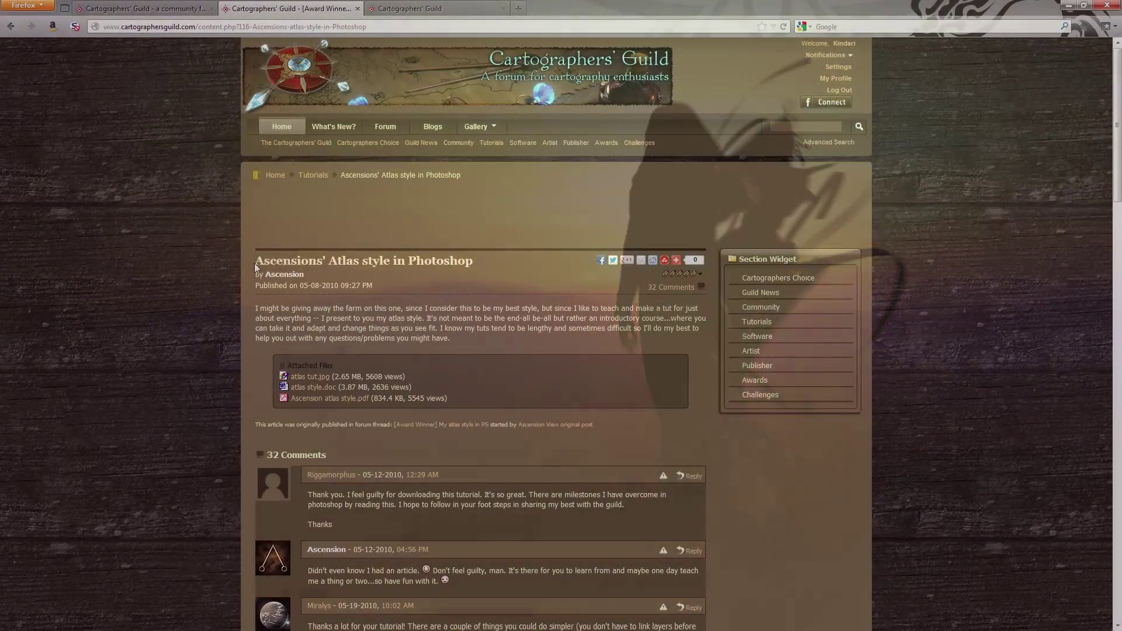
Step: Select the title of the 'Ascensions' Atlas style in Photoshop' article
{"action": "left_click_drag", "start_coordinate": [254, 263], "coordinate": [492, 268]}
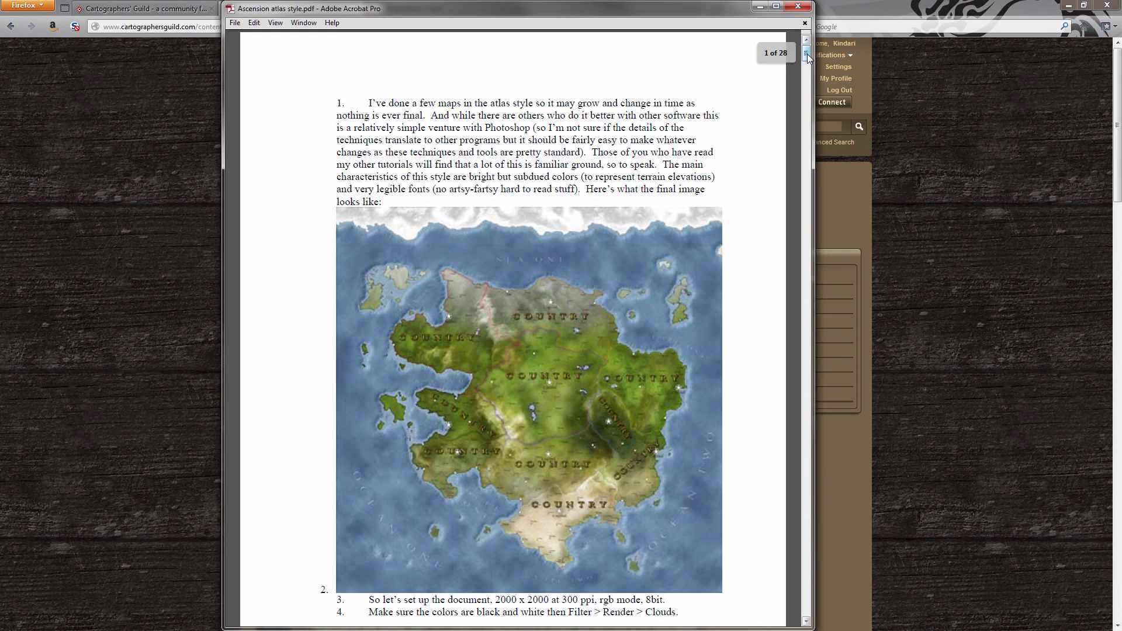
Step: Skim the Ascension atlas and CS6 tutorial PDFs, minimize both, and show the forum index
{"action": "left_click_drag", "start_coordinate": [807, 56], "coordinate": [812, 133]}
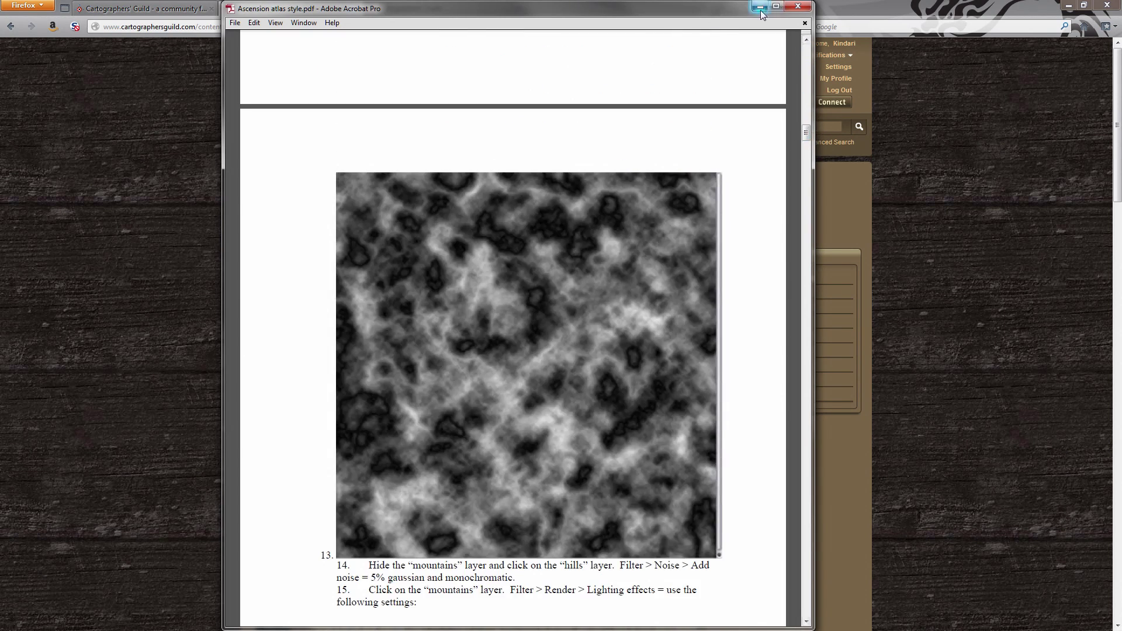
{"action": "left_click", "coordinate": [759, 7]}
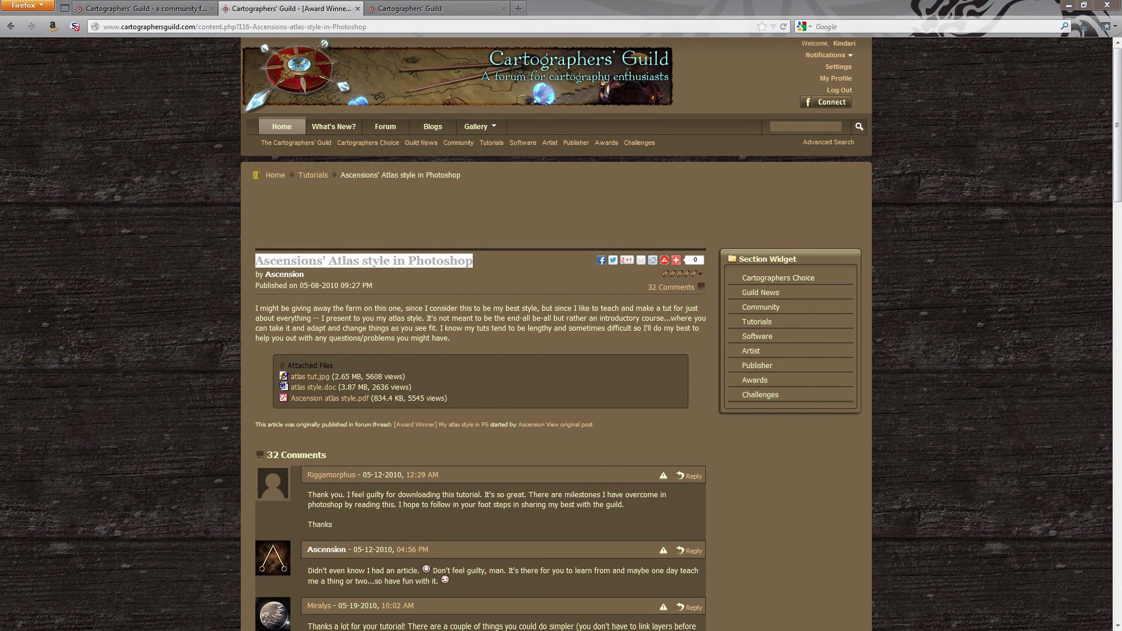
{"action": "key", "text": "alt+Tab"}
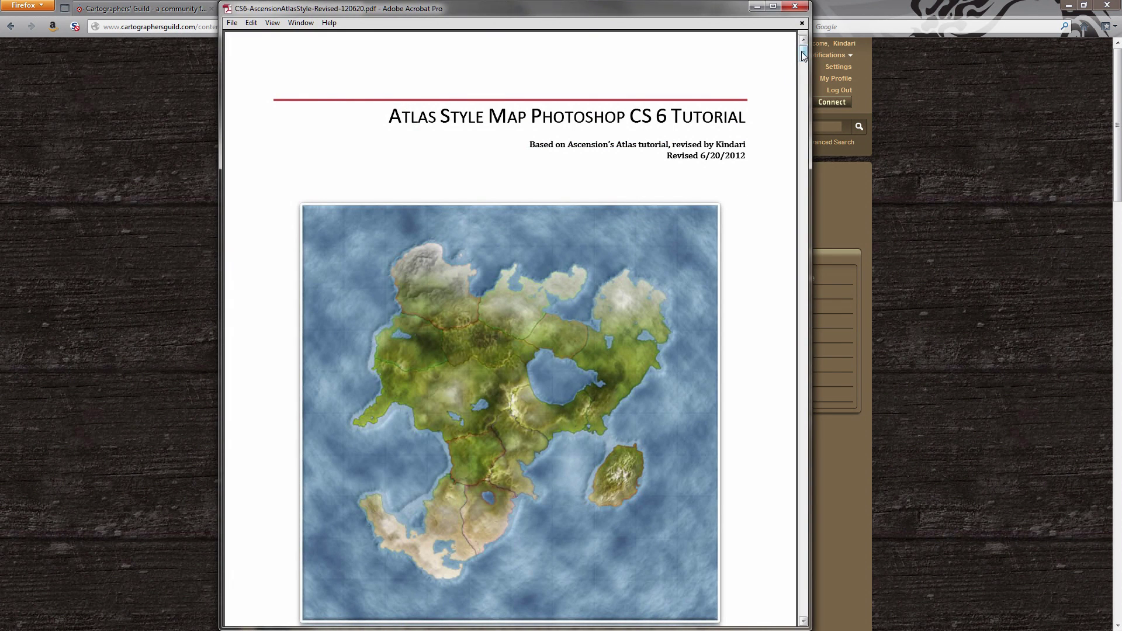
{"action": "left_click_drag", "start_coordinate": [802, 54], "coordinate": [823, 194]}
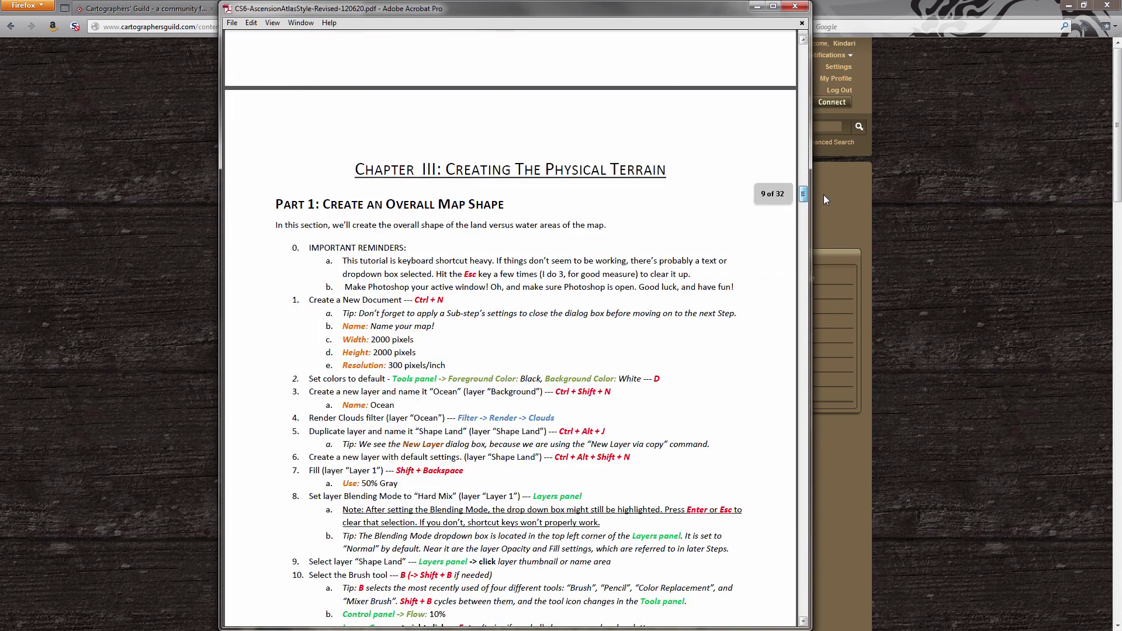
{"action": "left_click", "coordinate": [757, 6]}
{"action": "left_click", "coordinate": [403, 8]}
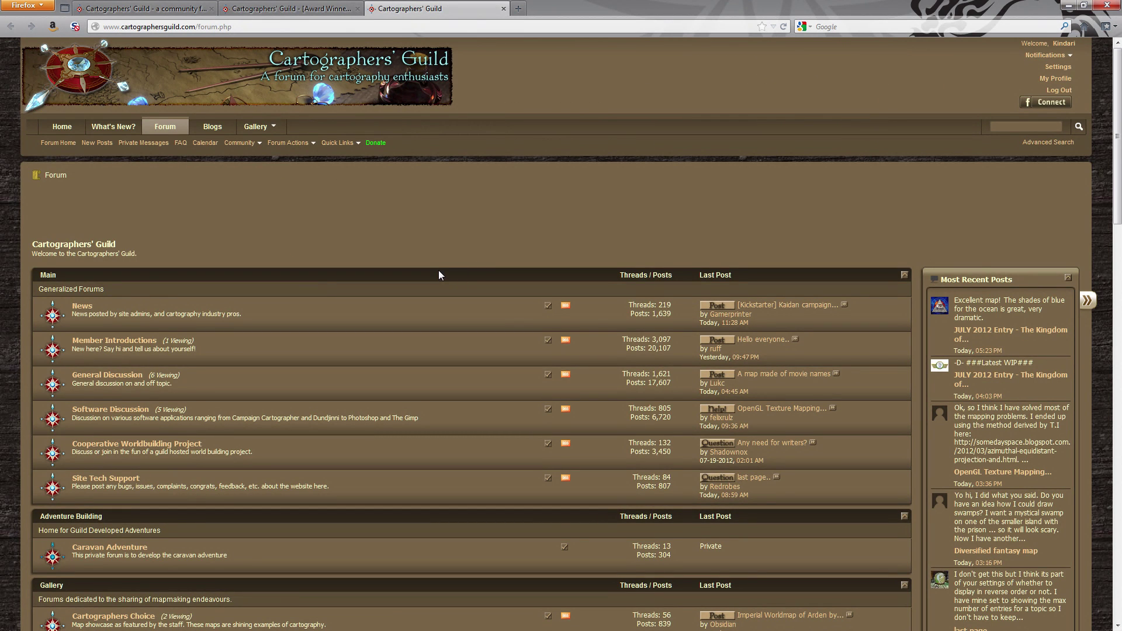
Step: Open Tutorials/How-To, enter the revised Atlas Style Tutorial thread, and scroll to its attachments
{"action": "scroll", "coordinate": [438, 275], "scroll_direction": "down", "scroll_amount": 15}
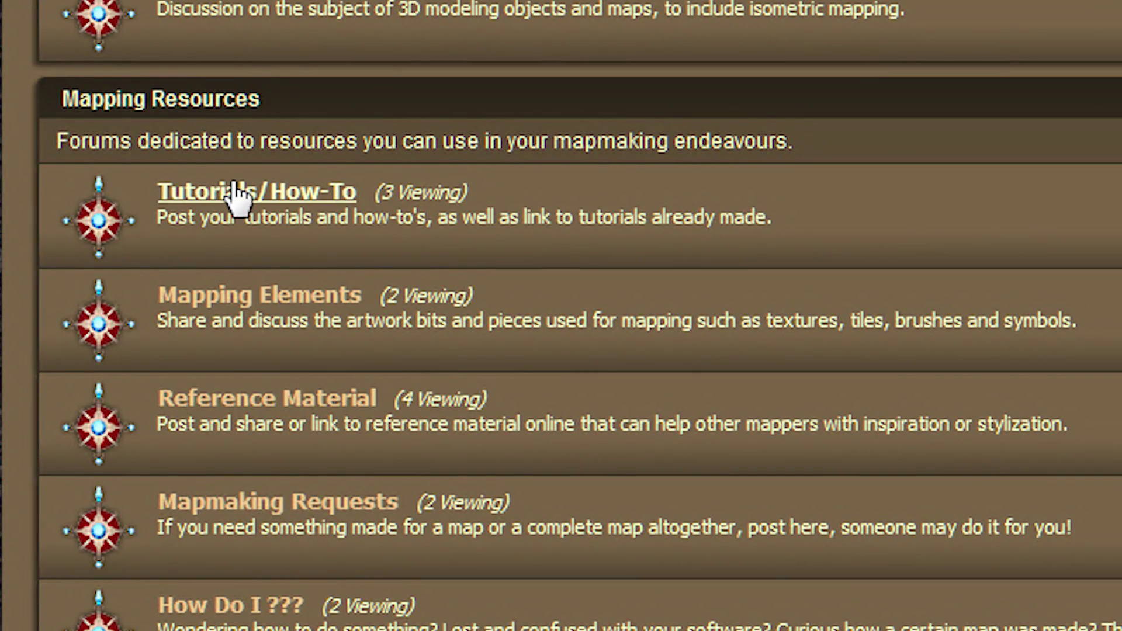
{"action": "left_click", "coordinate": [232, 186]}
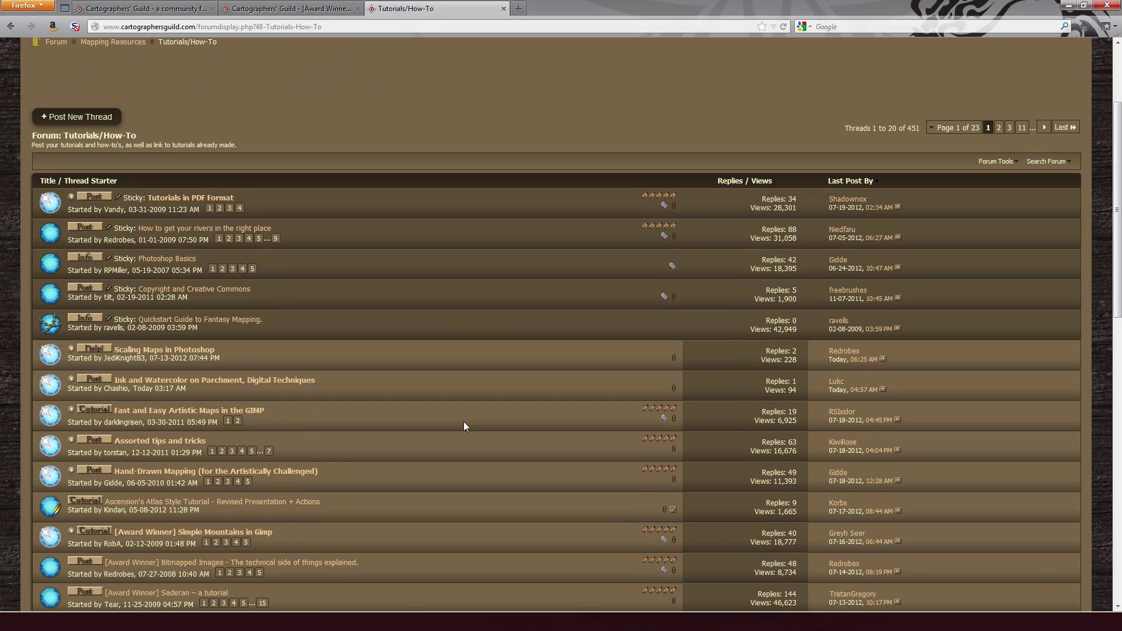
{"action": "scroll", "coordinate": [419, 386], "scroll_direction": "down", "scroll_amount": 2}
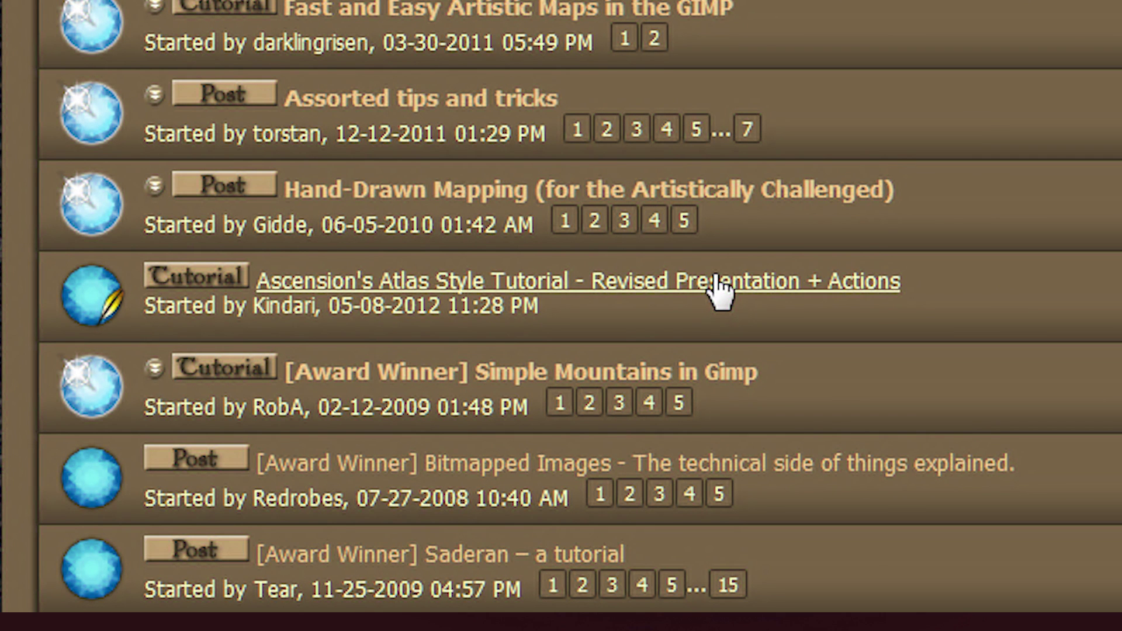
{"action": "left_click", "coordinate": [720, 290]}
{"action": "scroll", "coordinate": [708, 367], "scroll_direction": "down", "scroll_amount": 10}
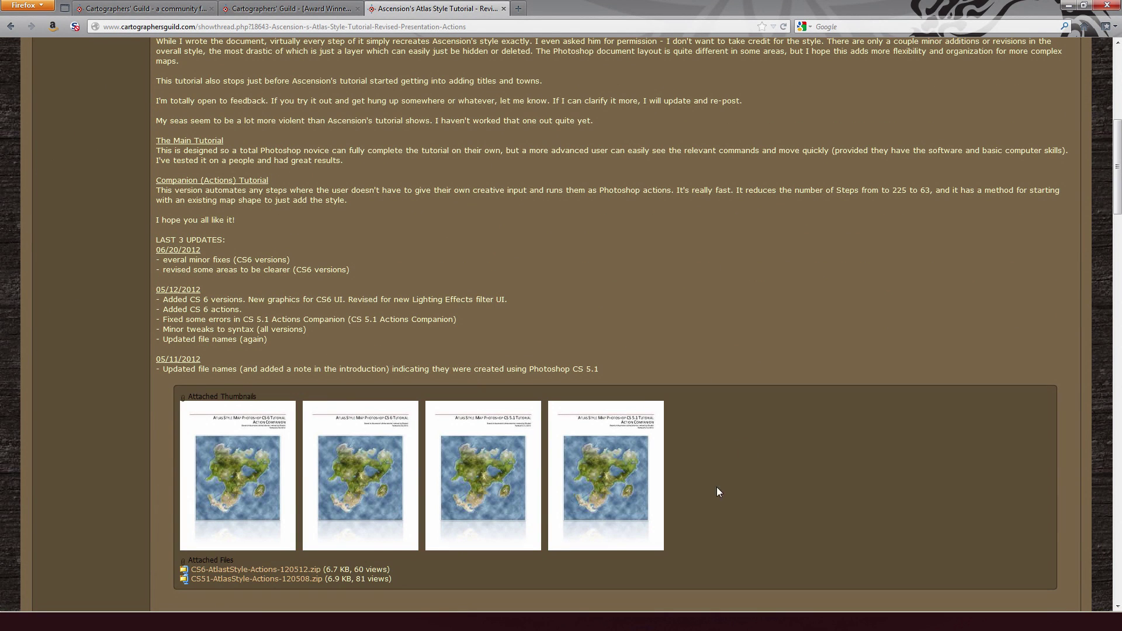
{"action": "scroll", "coordinate": [755, 493], "scroll_direction": "down", "scroll_amount": 2}
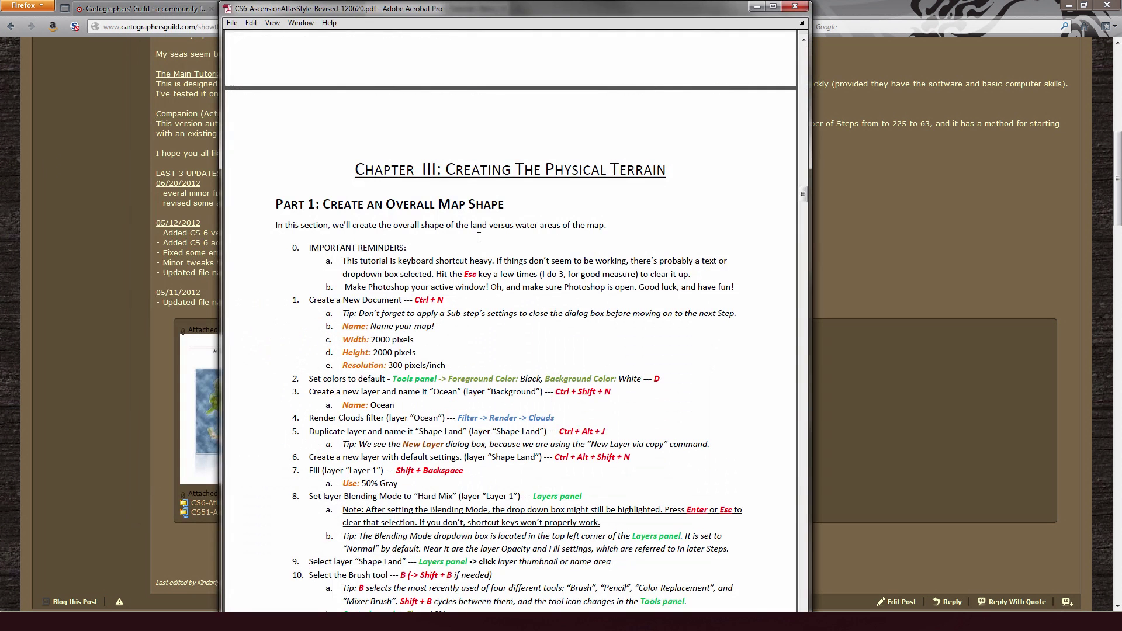
Step: Maximize the CS6 tutorial PDF window in Acrobat
{"action": "left_click_drag", "start_coordinate": [538, 9], "coordinate": [538, 19]}
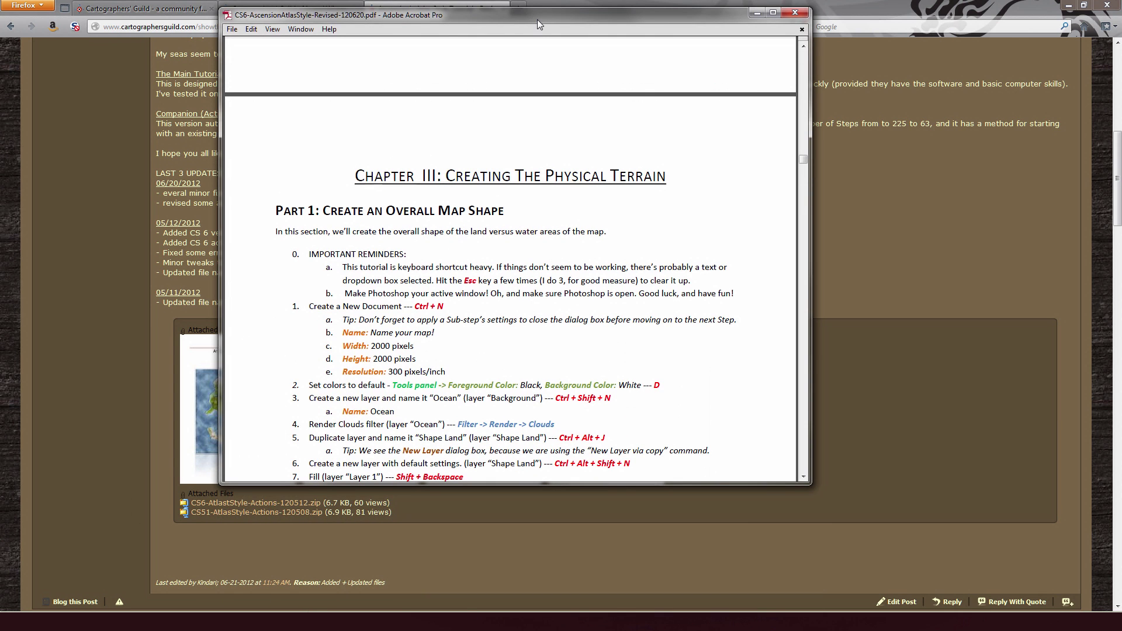
{"action": "double_click", "coordinate": [538, 13]}
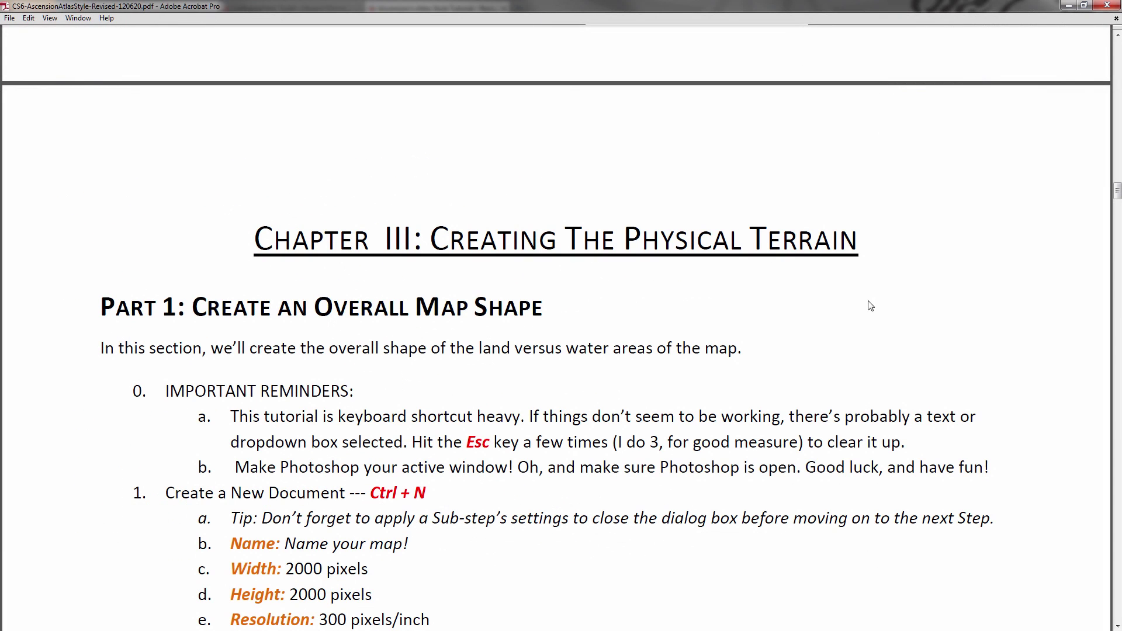
{"action": "left_click_drag", "start_coordinate": [1117, 190], "coordinate": [1116, 183]}
Step: Read Chapter III Part 1 down to Part 2: The Ocean, then close the PDF
{"action": "scroll", "coordinate": [807, 316], "scroll_direction": "down", "scroll_amount": 5}
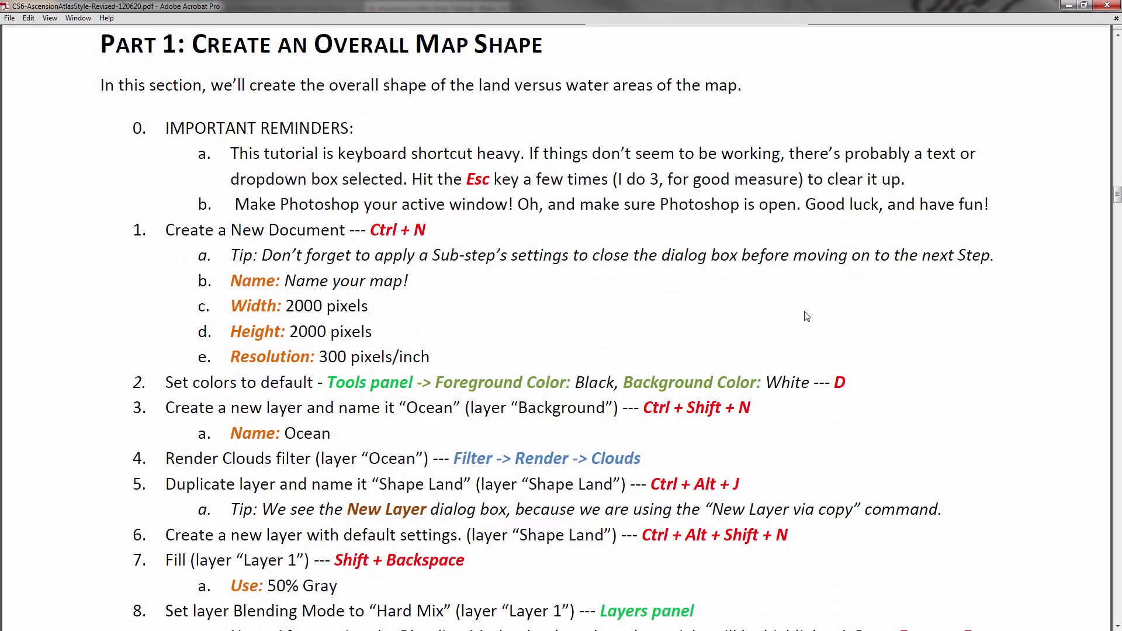
{"action": "scroll", "coordinate": [806, 317], "scroll_direction": "down", "scroll_amount": 11}
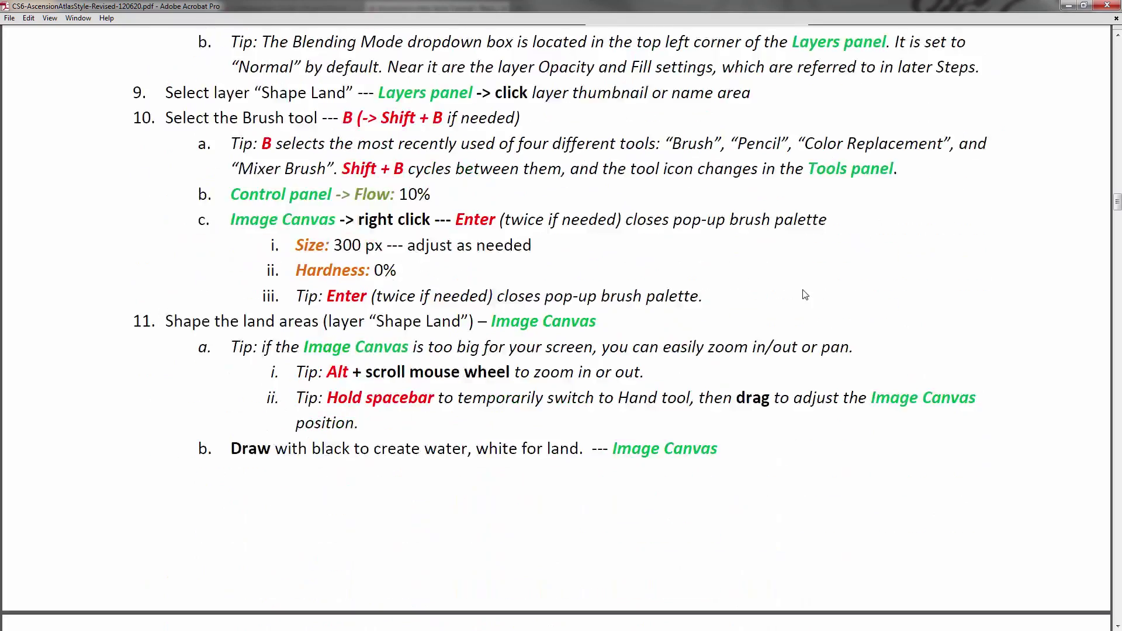
{"action": "scroll", "coordinate": [804, 295], "scroll_direction": "down", "scroll_amount": 12}
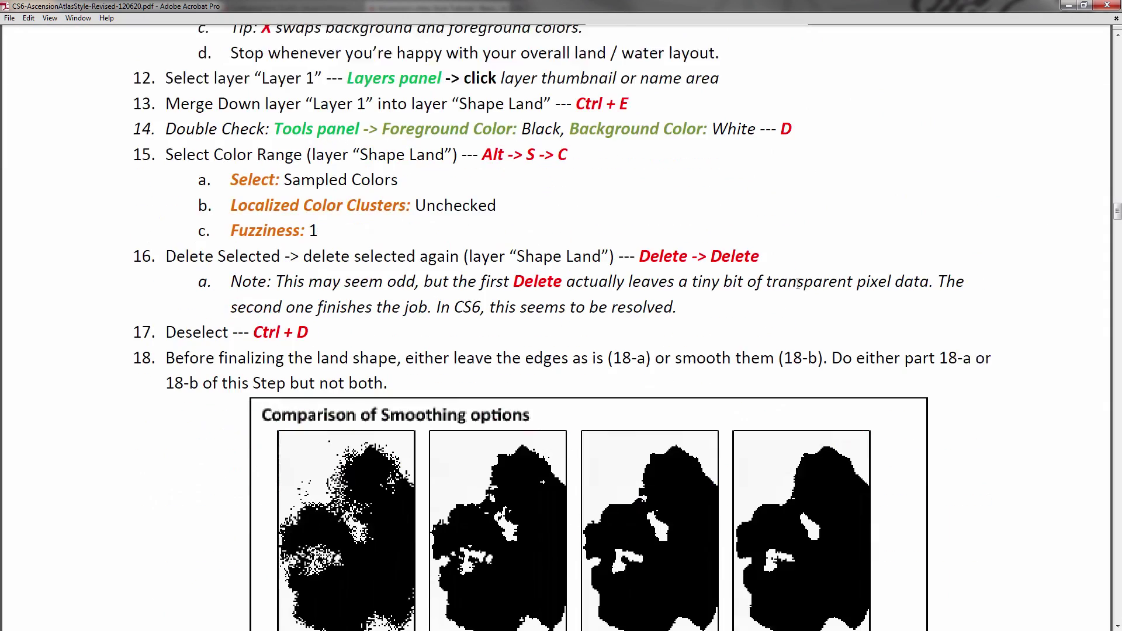
{"action": "scroll", "coordinate": [798, 284], "scroll_direction": "down", "scroll_amount": 16}
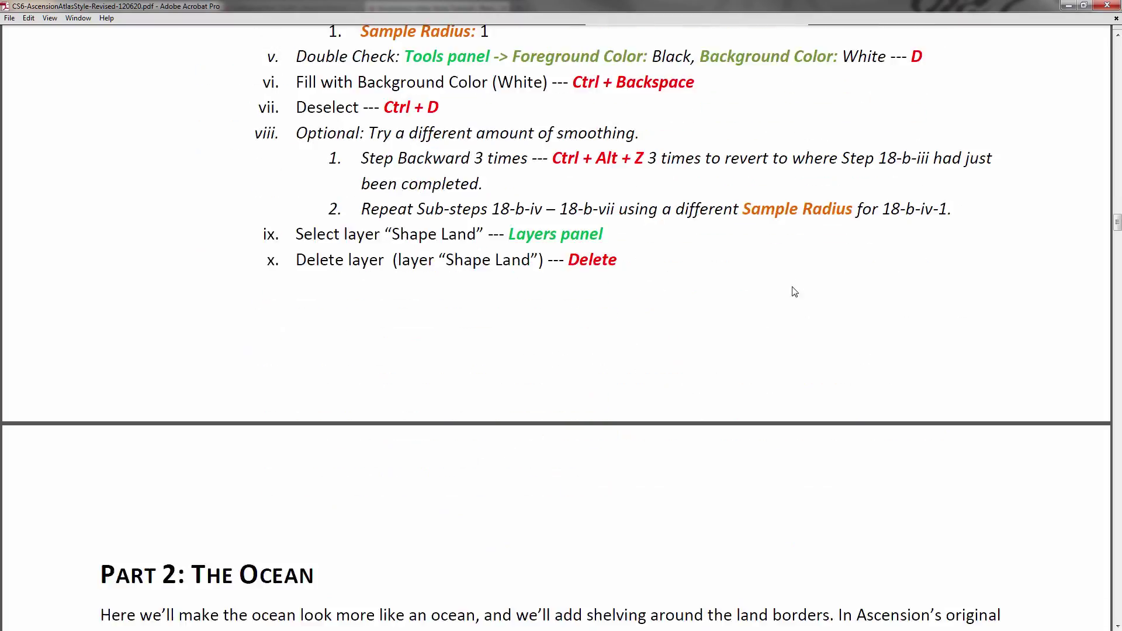
{"action": "scroll", "coordinate": [795, 293], "scroll_direction": "down", "scroll_amount": 8}
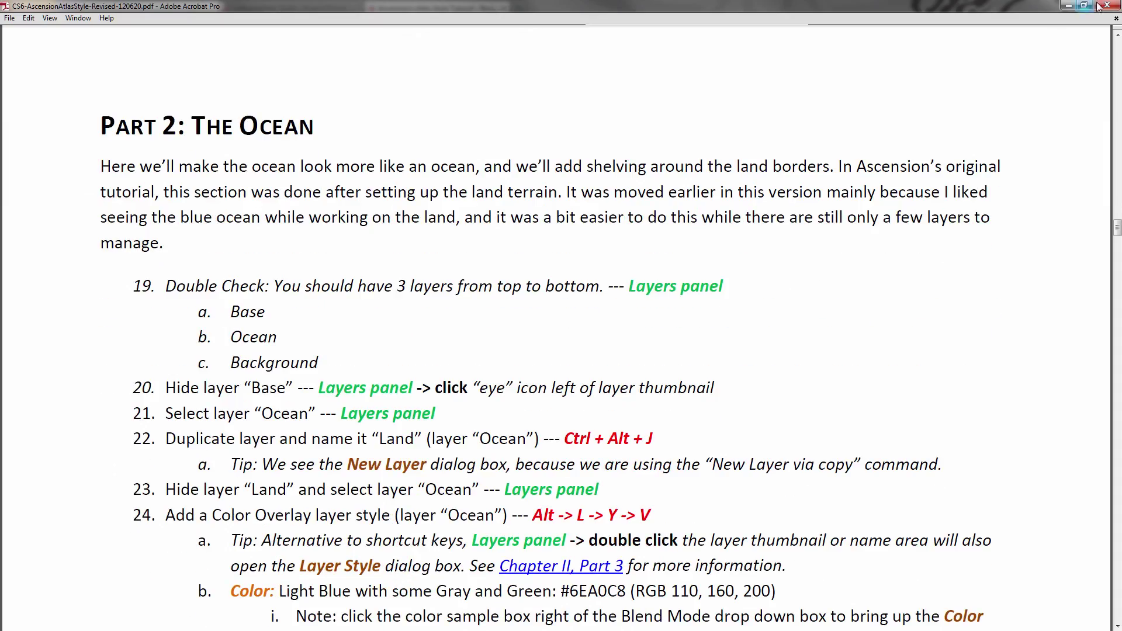
{"action": "left_click", "coordinate": [1109, 6]}
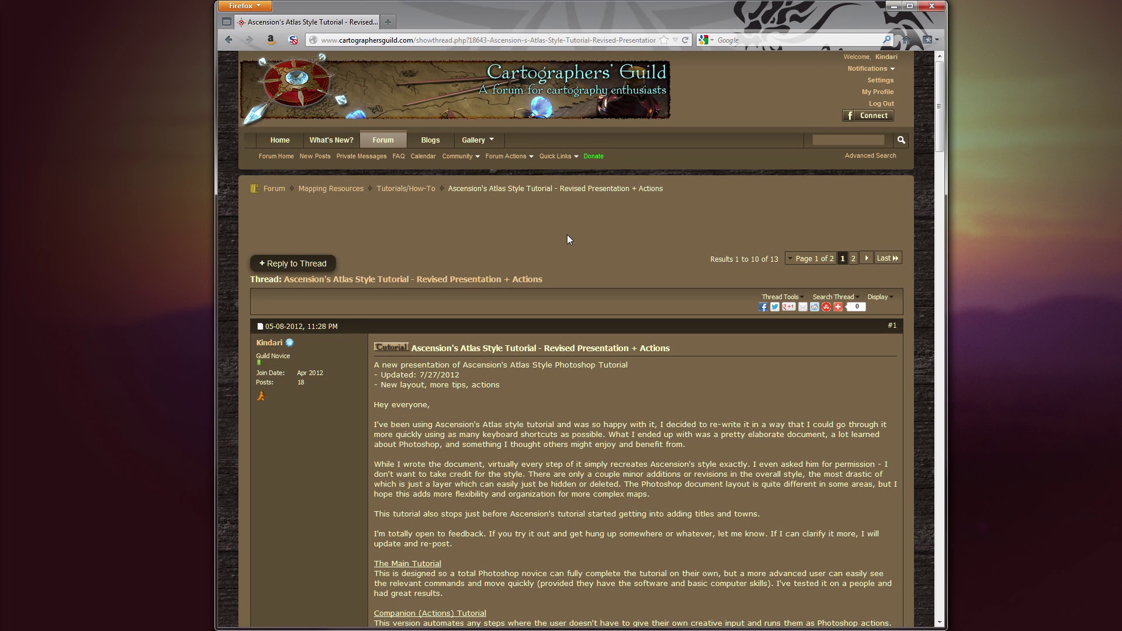
Step: Download AscensionAtlasStyle-Revised-120726.pdf from the thread's first attachment and open it in Acrobat
{"action": "scroll", "coordinate": [567, 234], "scroll_direction": "down", "scroll_amount": 10}
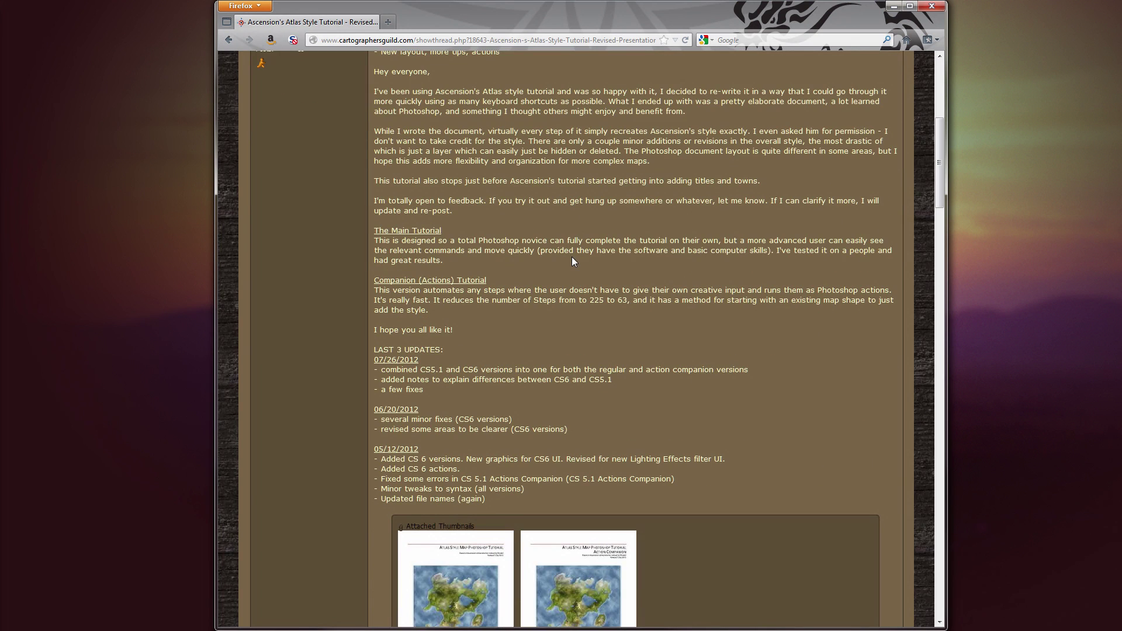
{"action": "scroll", "coordinate": [571, 261], "scroll_direction": "down", "scroll_amount": 6}
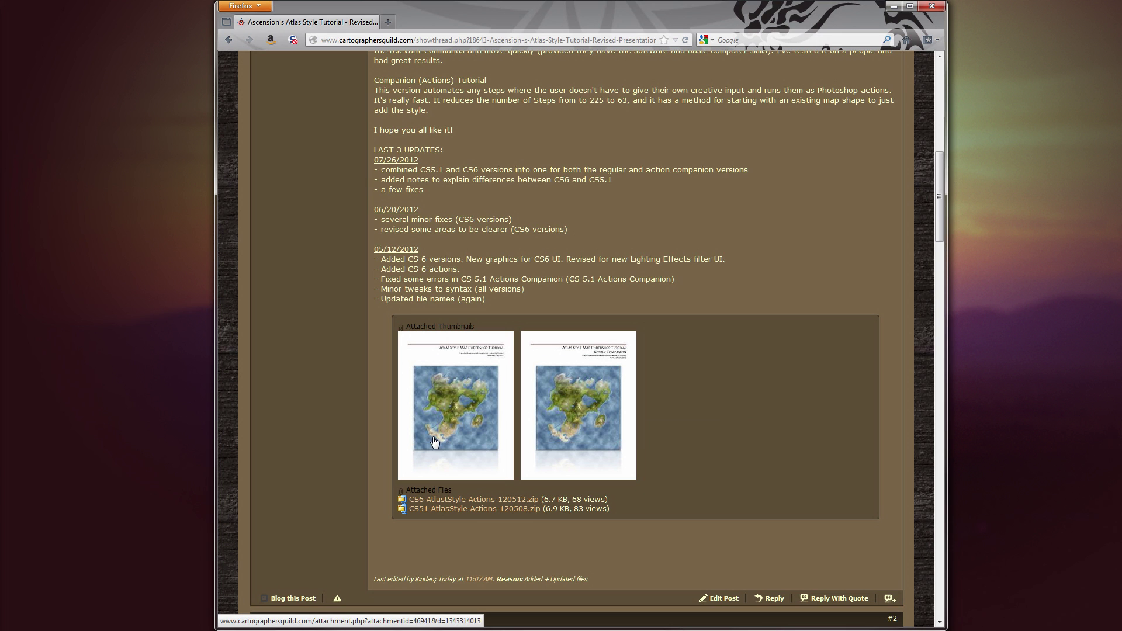
{"action": "left_click", "coordinate": [457, 413]}
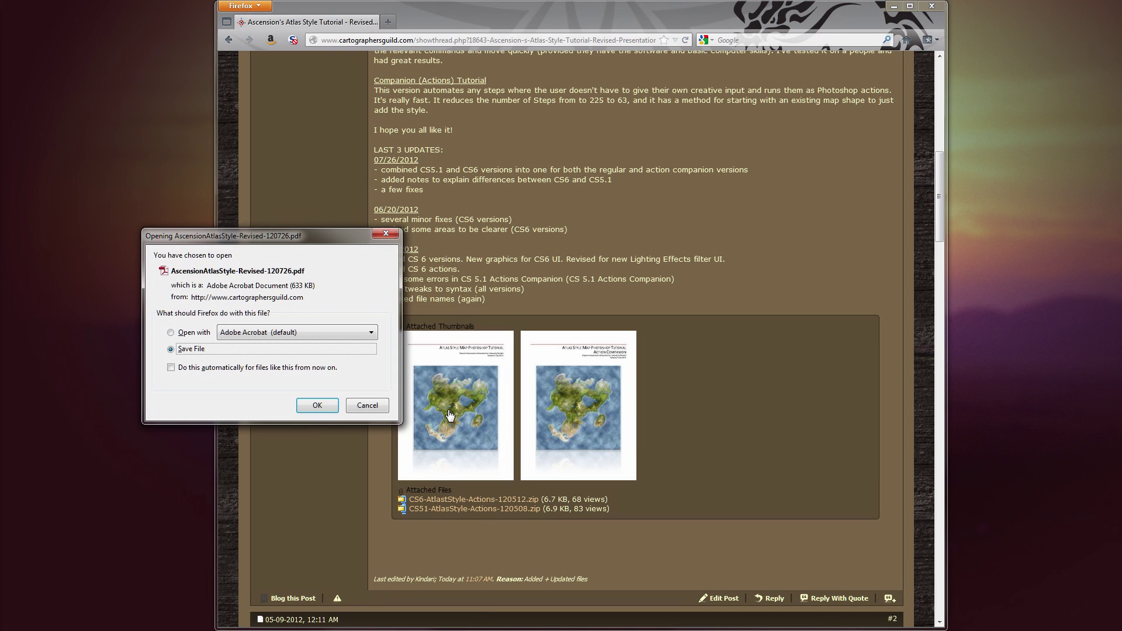
{"action": "left_click", "coordinate": [315, 406]}
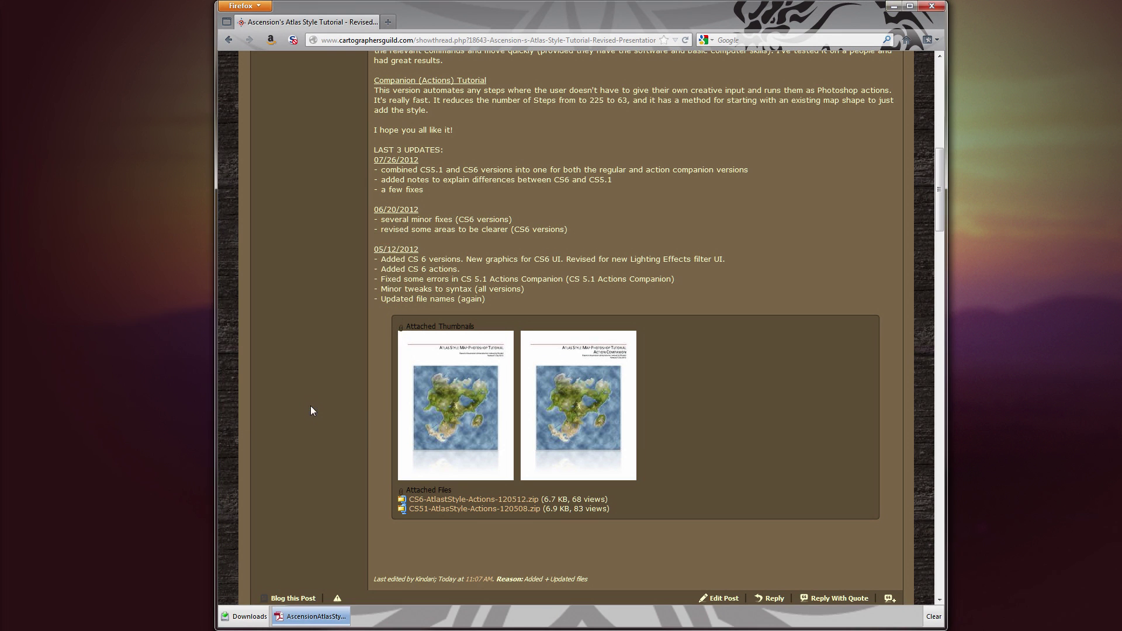
{"action": "left_click", "coordinate": [314, 618]}
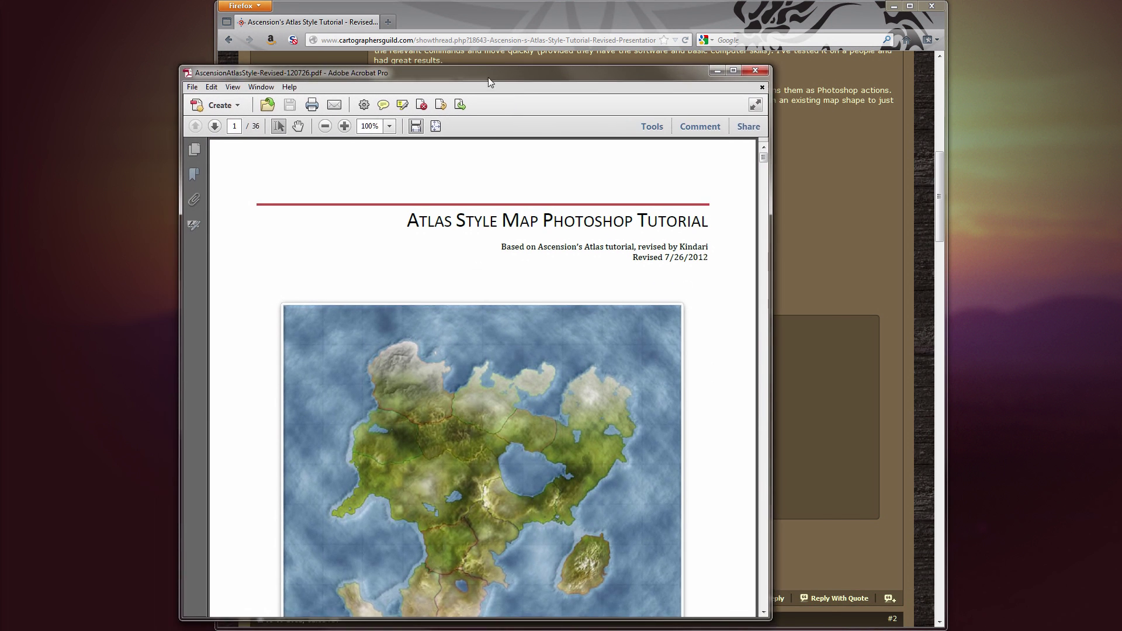
Step: Show the tutorial PDF alone at full screen height, scrolled to the page 9 map-shape steps
{"action": "left_click_drag", "start_coordinate": [489, 77], "coordinate": [562, 49]}
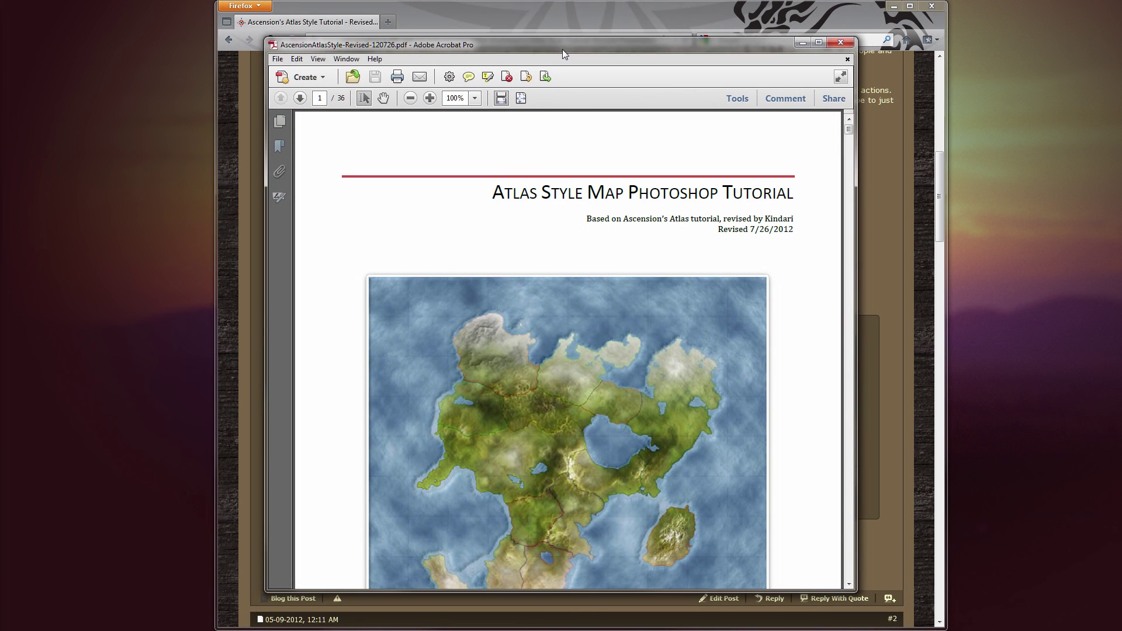
{"action": "left_click", "coordinate": [931, 6]}
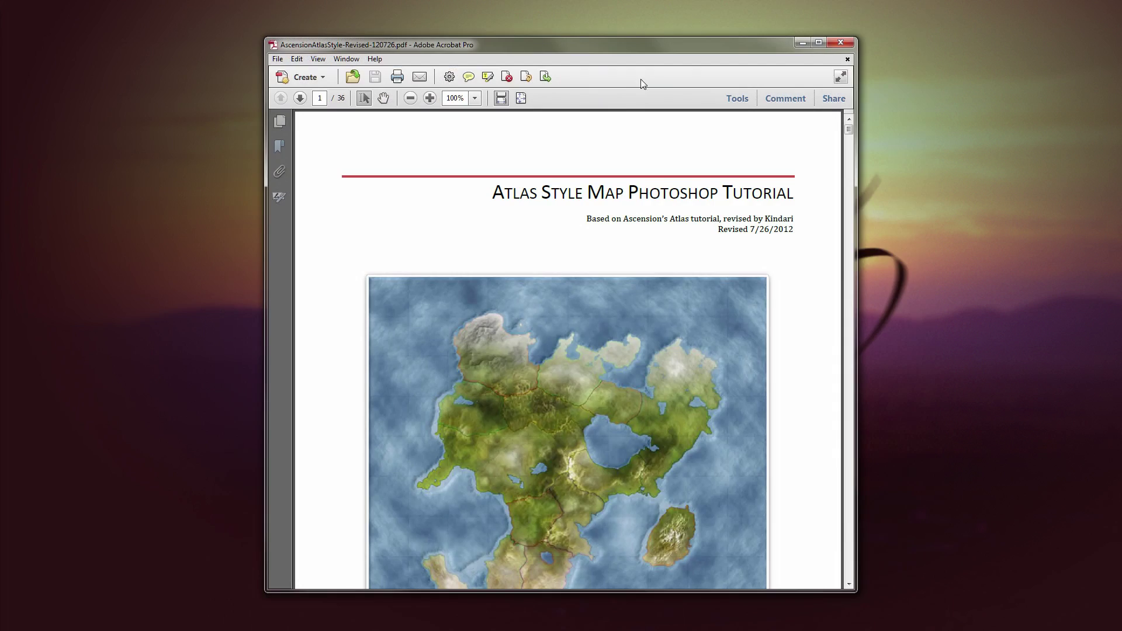
{"action": "double_click", "coordinate": [658, 38]}
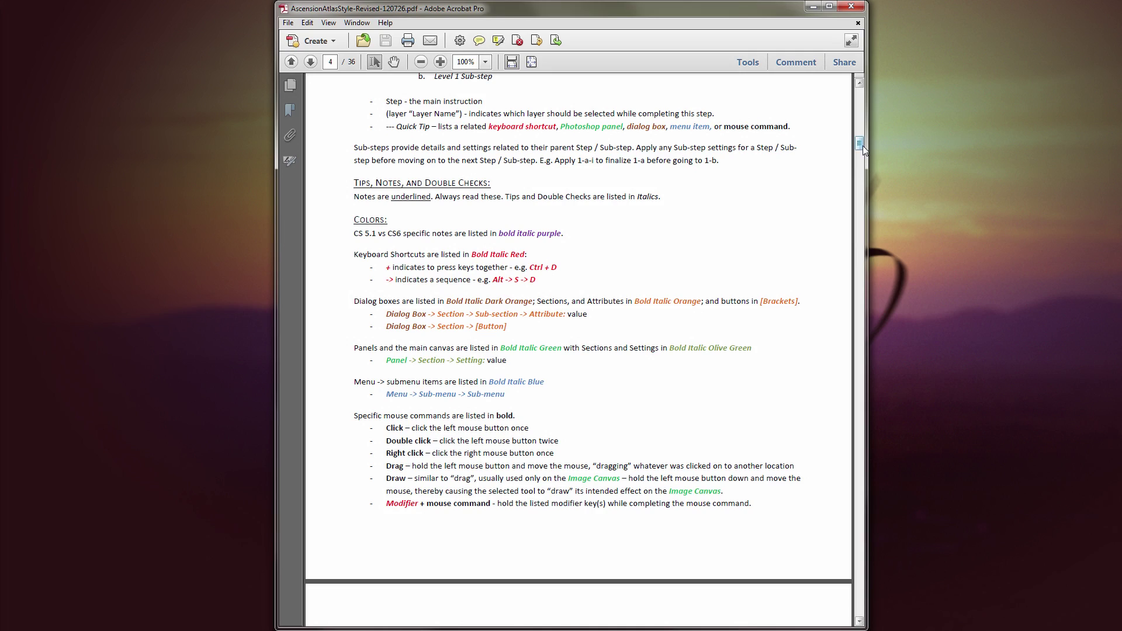
{"action": "left_click_drag", "start_coordinate": [862, 146], "coordinate": [853, 219]}
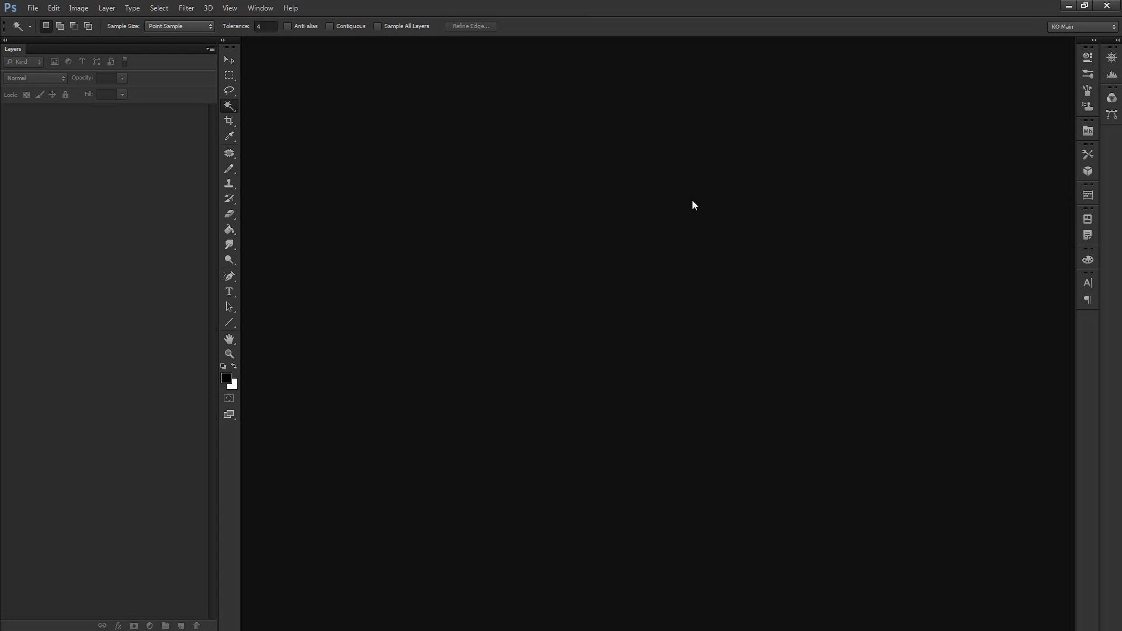
Step: Switch Photoshop to the Essentials (Default) workspace
{"action": "left_click", "coordinate": [261, 8]}
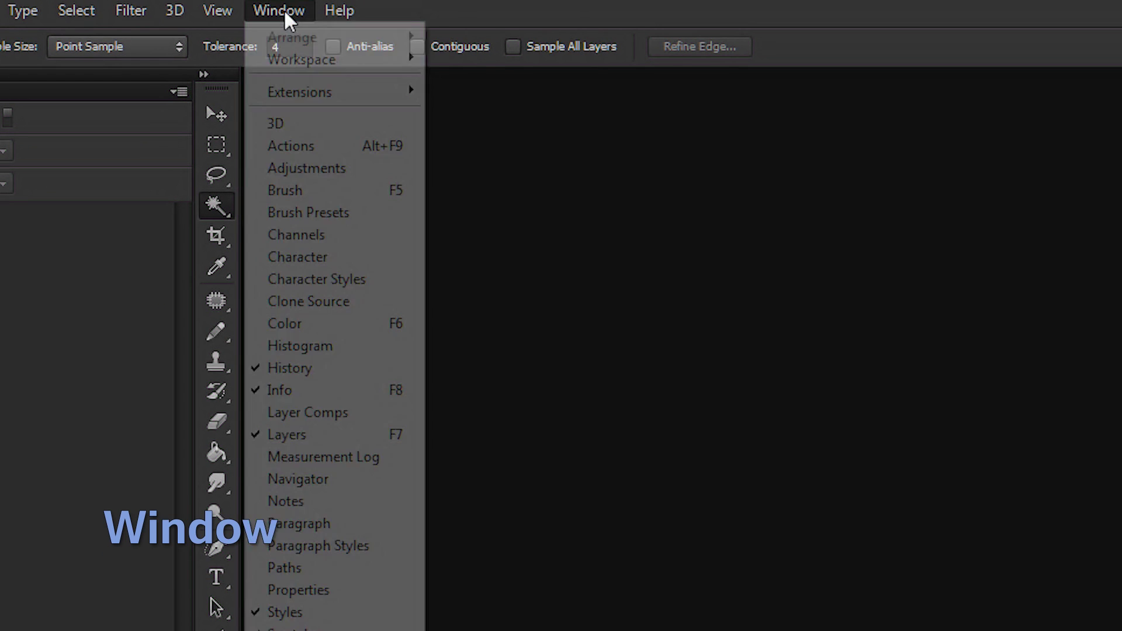
{"action": "mouse_move", "coordinate": [293, 62]}
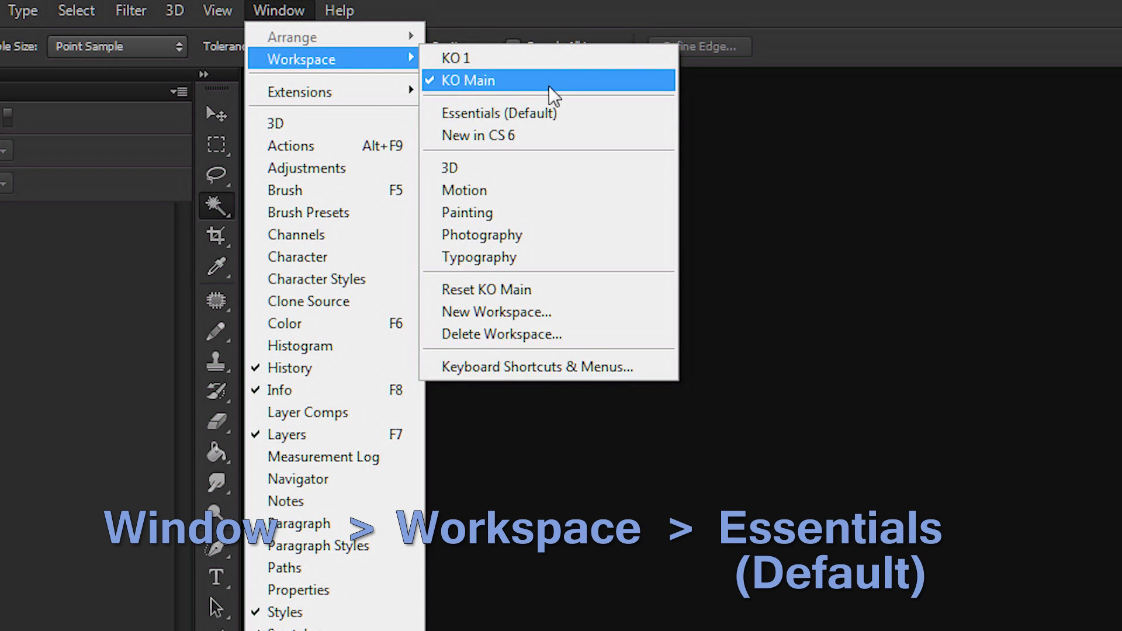
{"action": "left_click", "coordinate": [499, 113]}
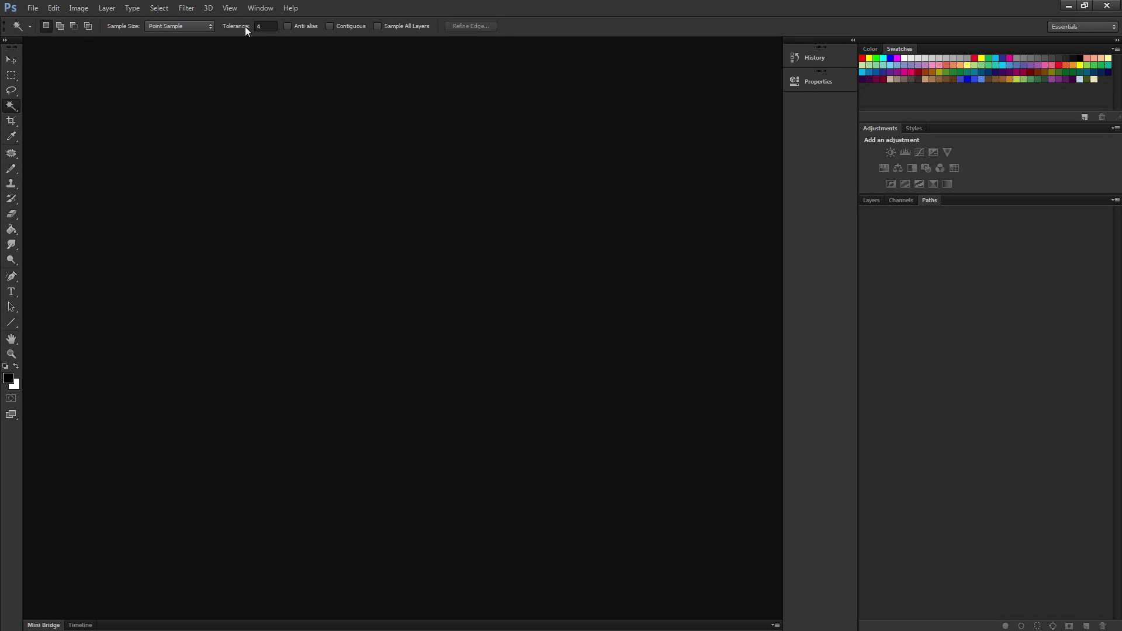
Step: Reset the Essentials workspace to its default panel layout
{"action": "left_click", "coordinate": [258, 9]}
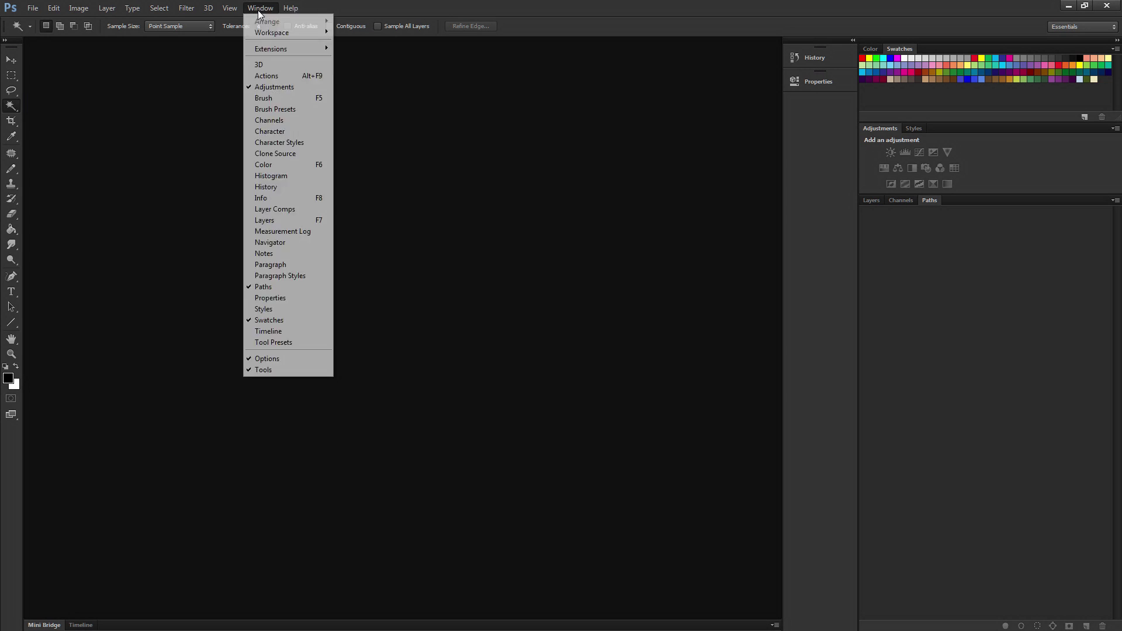
{"action": "mouse_move", "coordinate": [254, 37]}
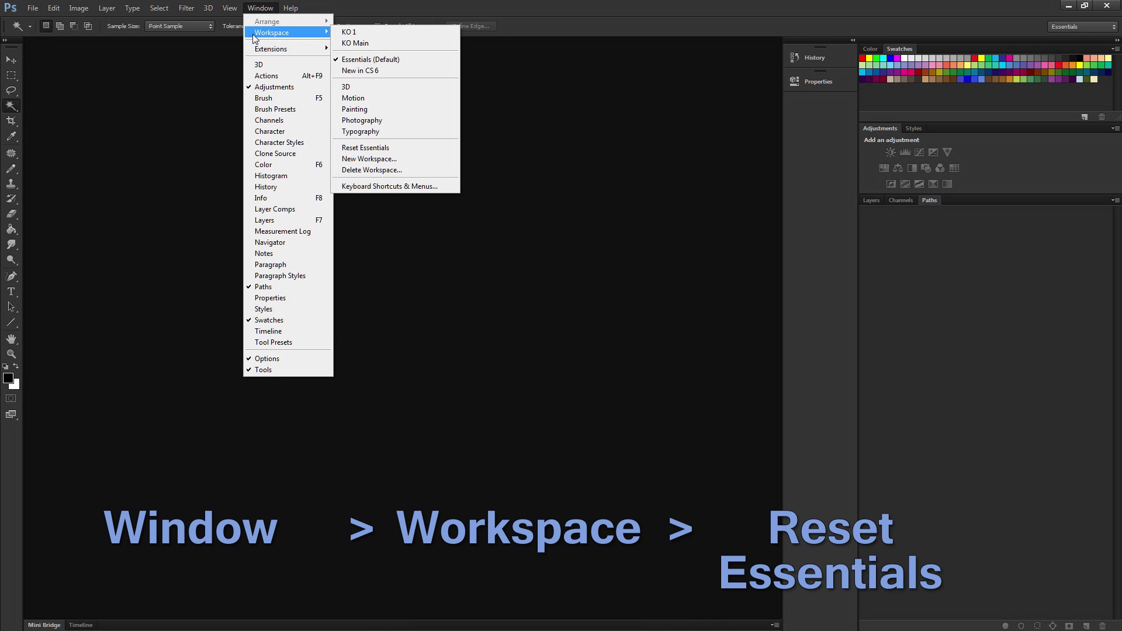
{"action": "left_click", "coordinate": [359, 149]}
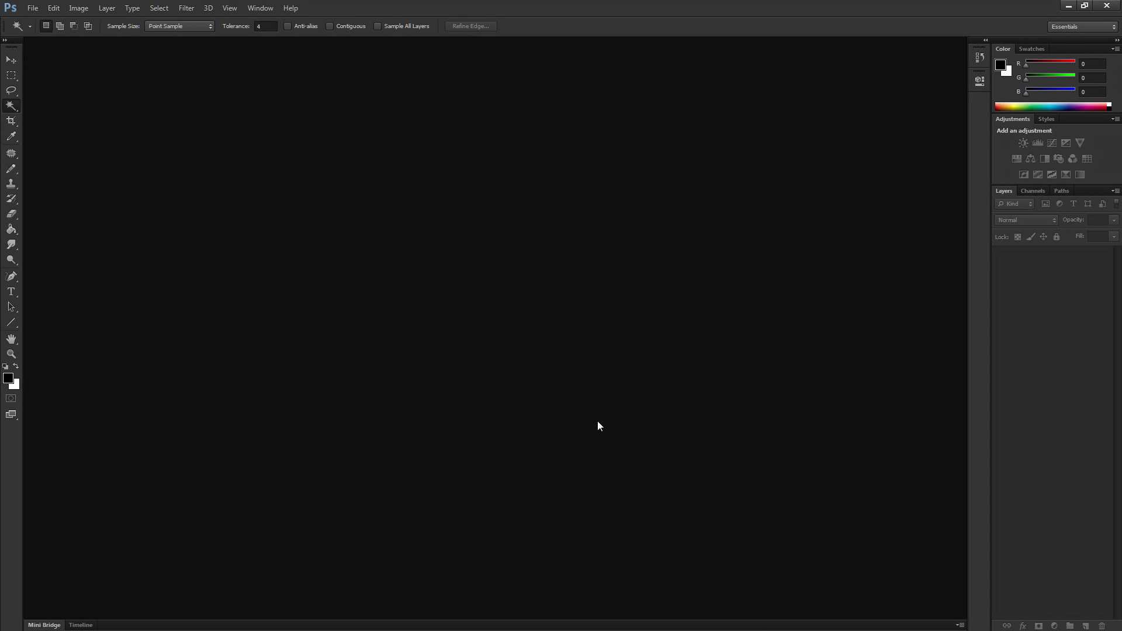
{"action": "key", "text": "alt+Tab"}
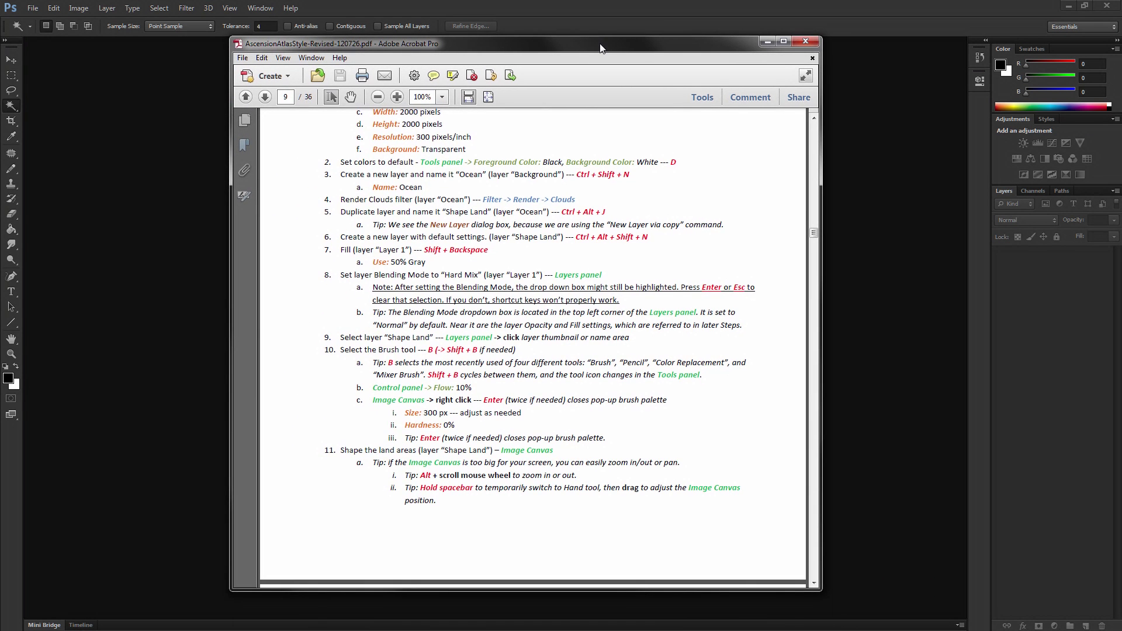
{"action": "left_click_drag", "start_coordinate": [814, 236], "coordinate": [818, 116]}
{"action": "scroll", "coordinate": [345, 310], "scroll_direction": "down", "scroll_amount": 10}
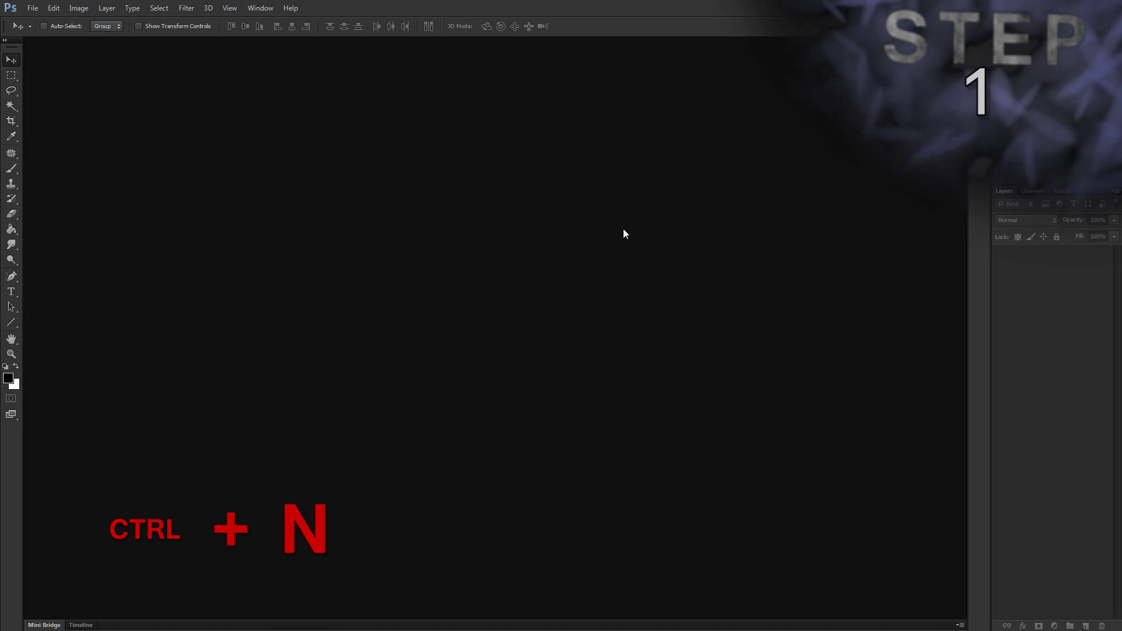
Step: Create a new 'My Map' document: 2000 × 2000 px, 300 pixels/inch, RGB 8-bit, white background
{"action": "key", "text": "ctrl+n"}
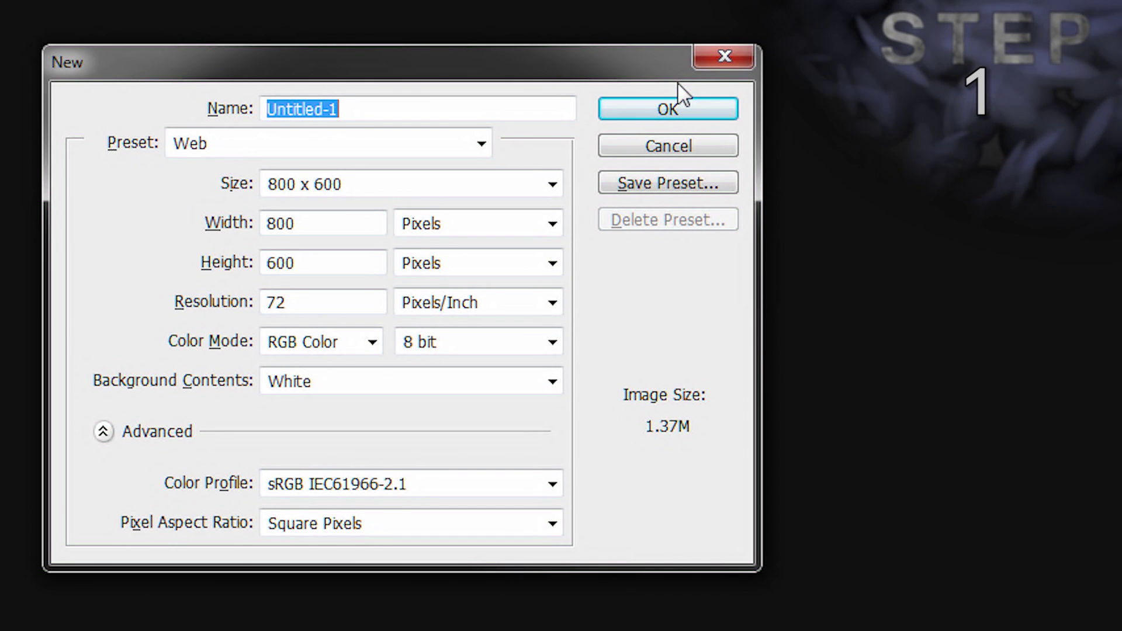
{"action": "type", "text": "My Map"}
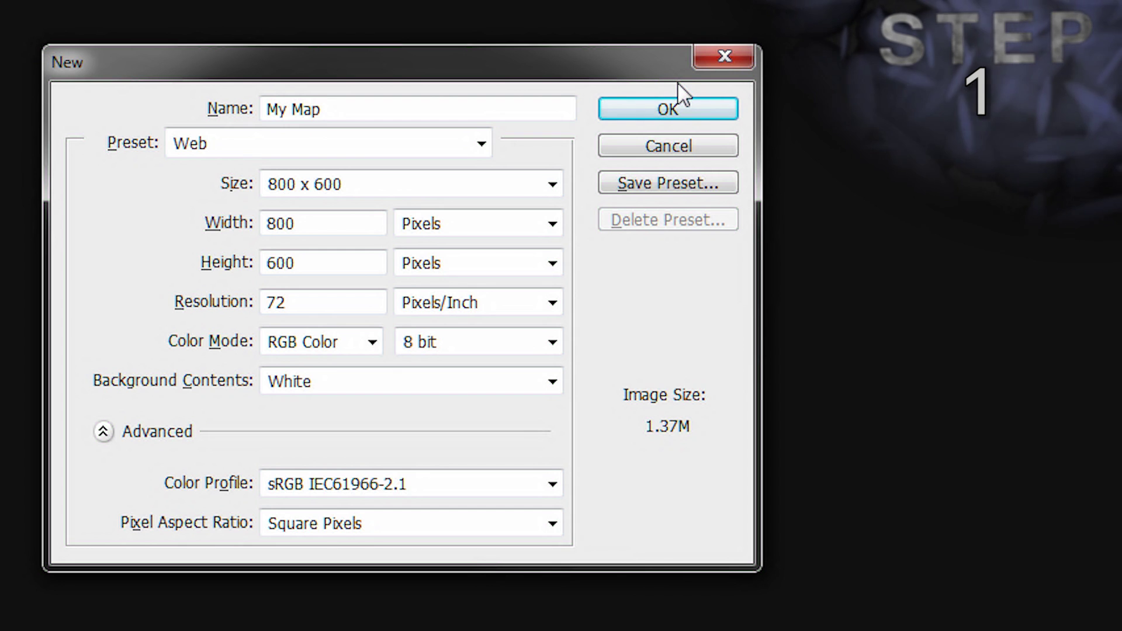
{"action": "key", "text": "Tab"}
{"action": "key", "text": "Tab"}
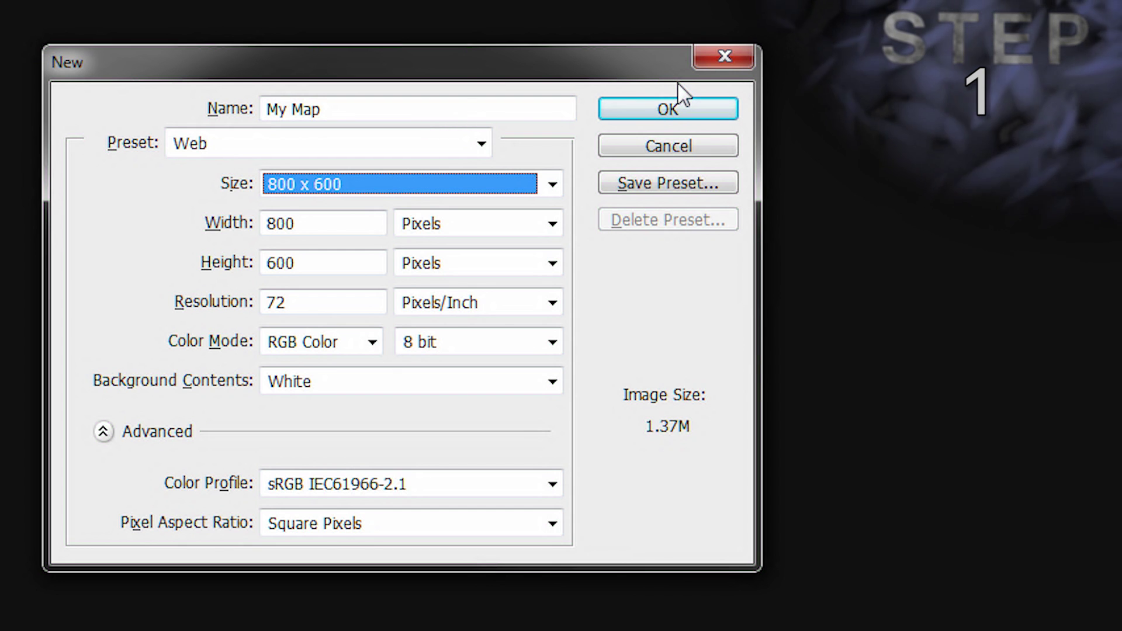
{"action": "key", "text": "Tab"}
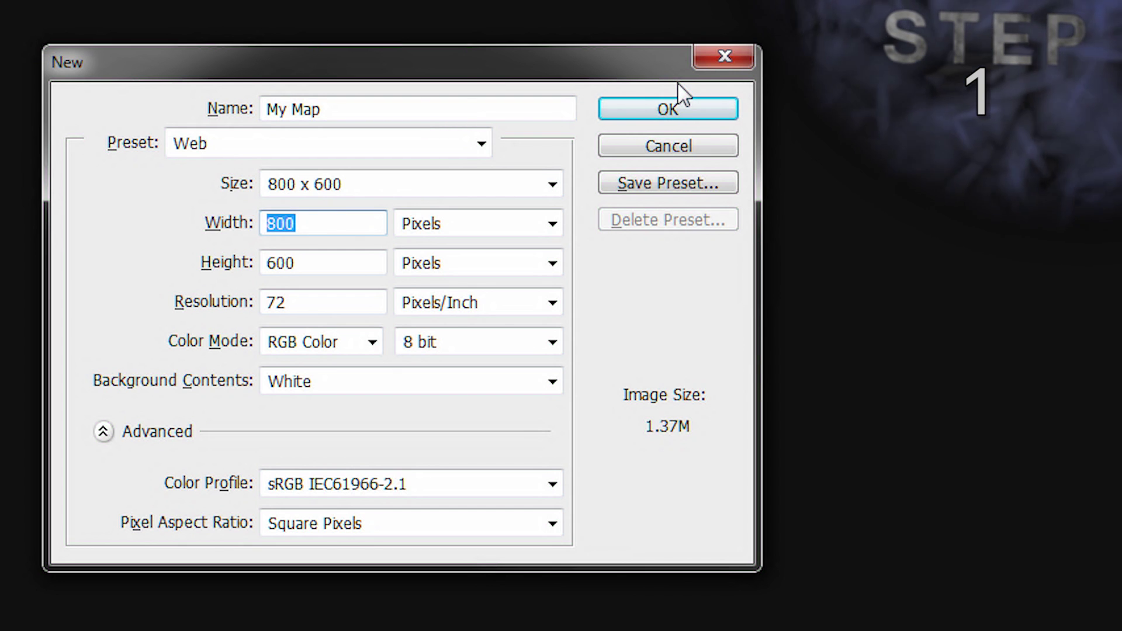
{"action": "type", "text": "2000"}
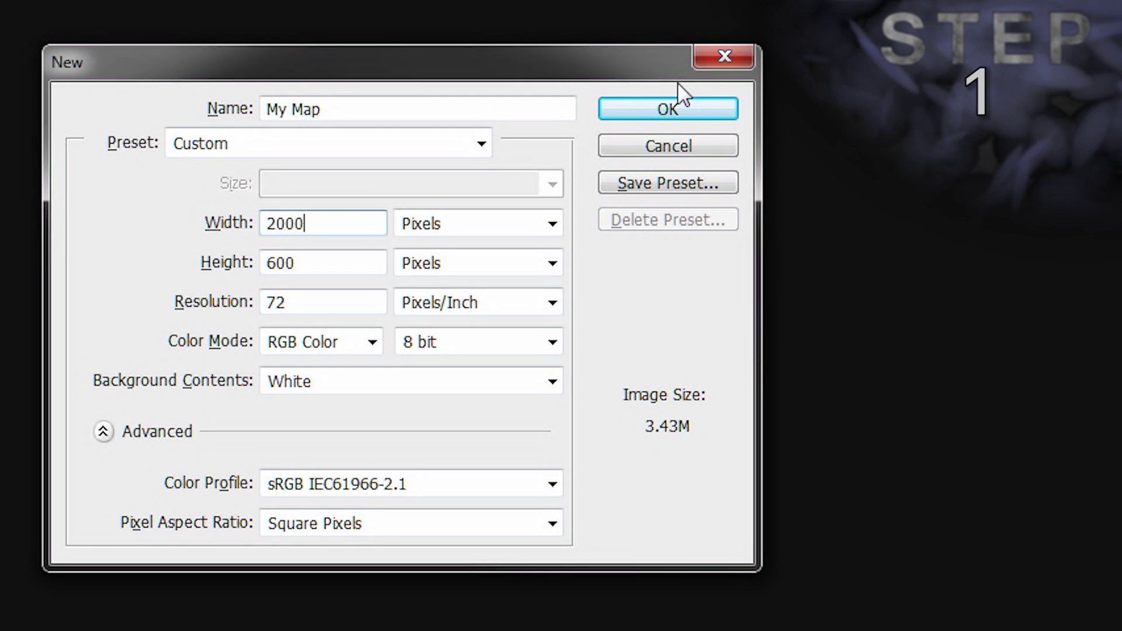
{"action": "key", "text": "Tab"}
{"action": "key", "text": "Tab"}
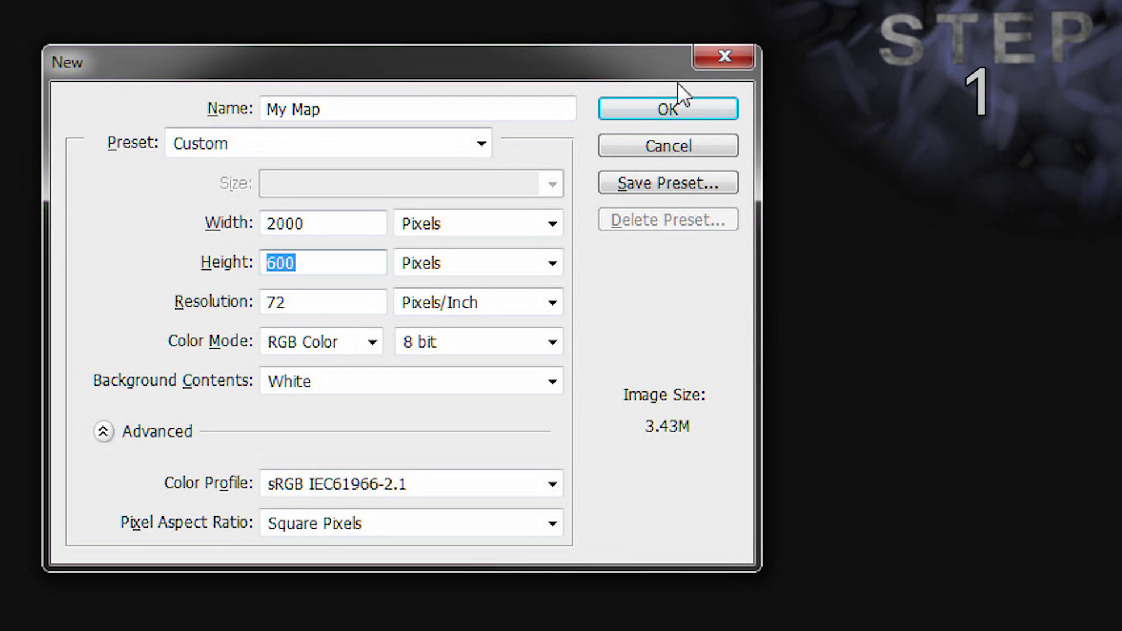
{"action": "type", "text": "2000"}
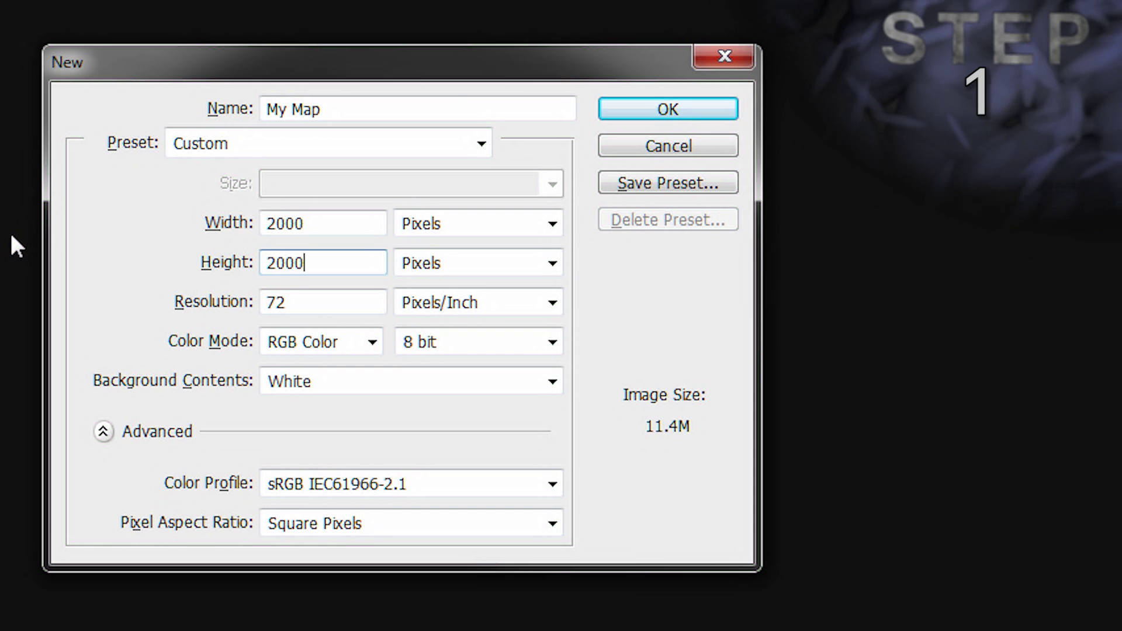
{"action": "key", "text": "Tab"}
{"action": "key", "text": "Tab"}
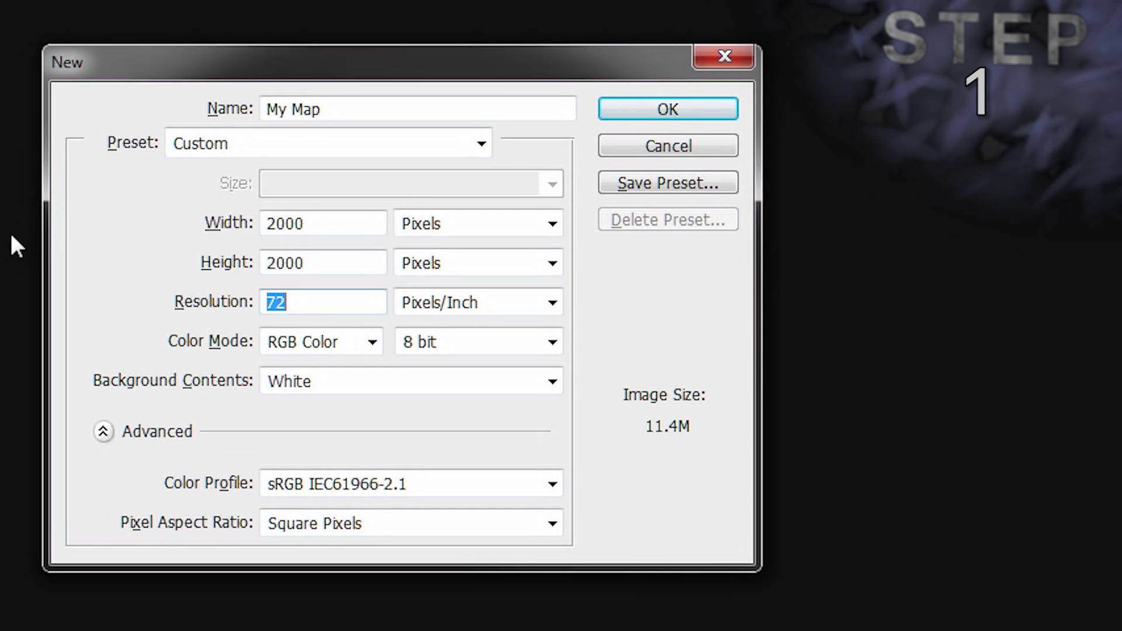
{"action": "type", "text": "300"}
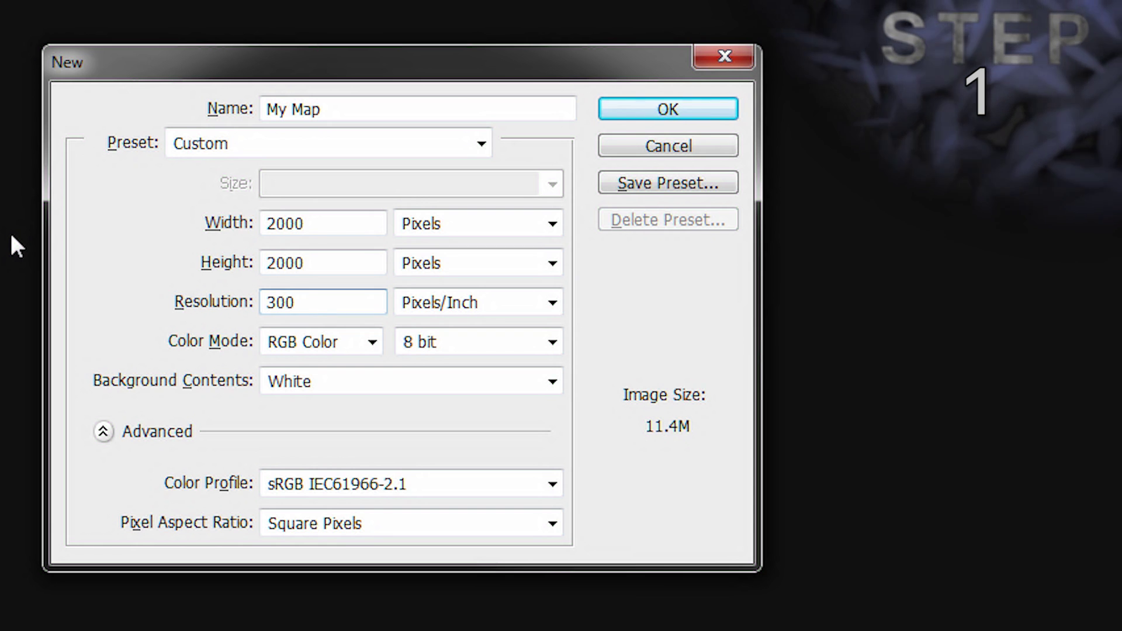
{"action": "key", "text": "Tab"}
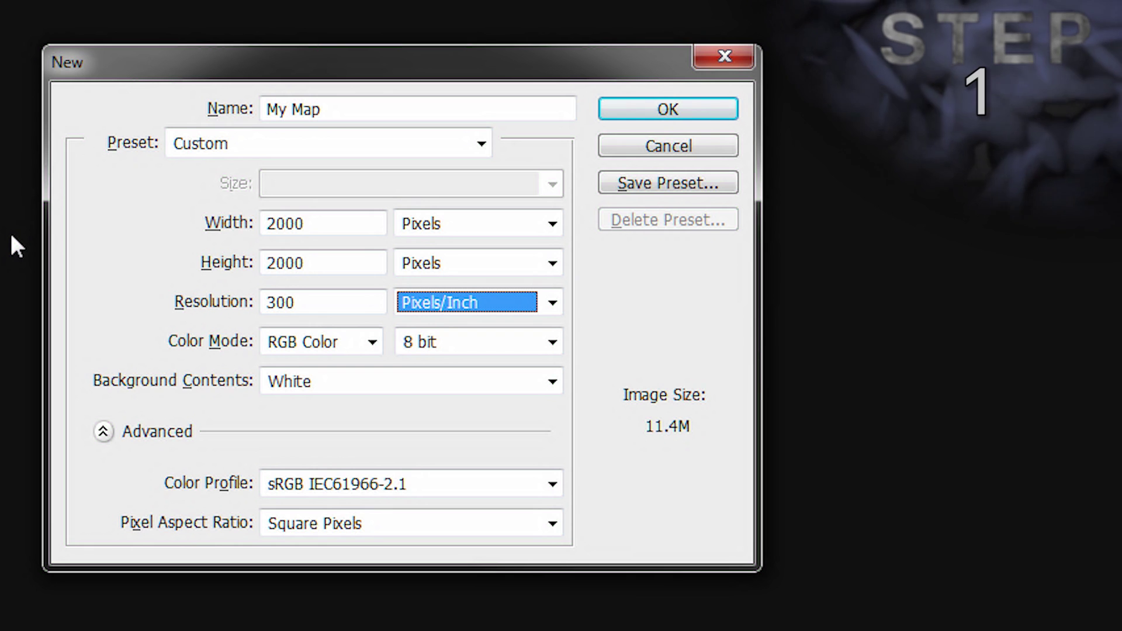
{"action": "key", "text": "Tab"}
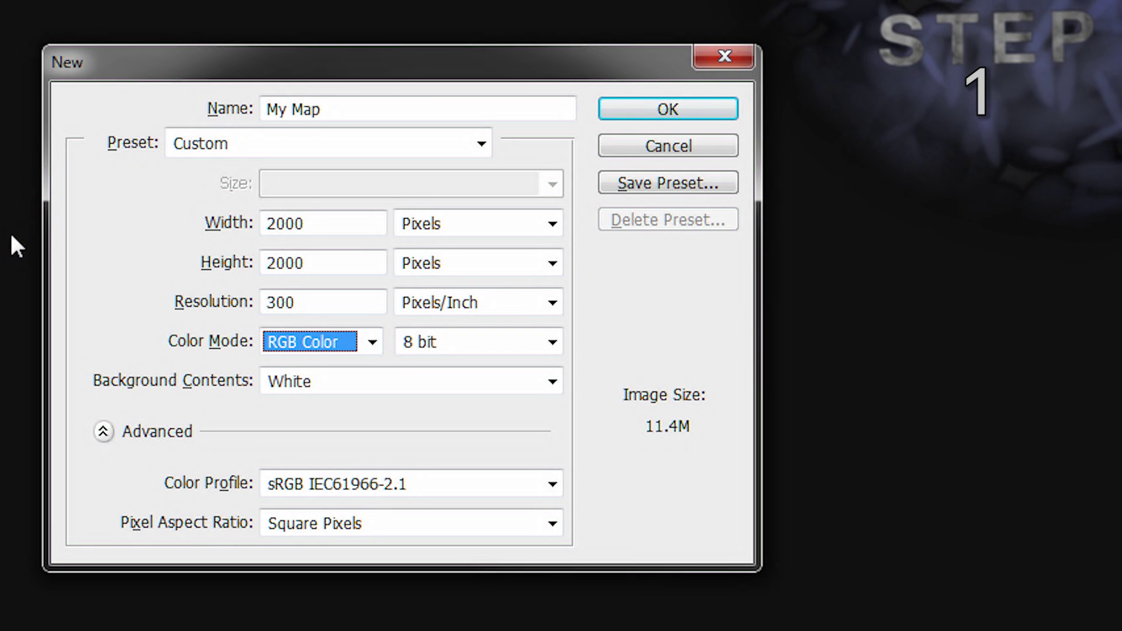
{"action": "key", "text": "Tab"}
{"action": "key", "text": "Tab"}
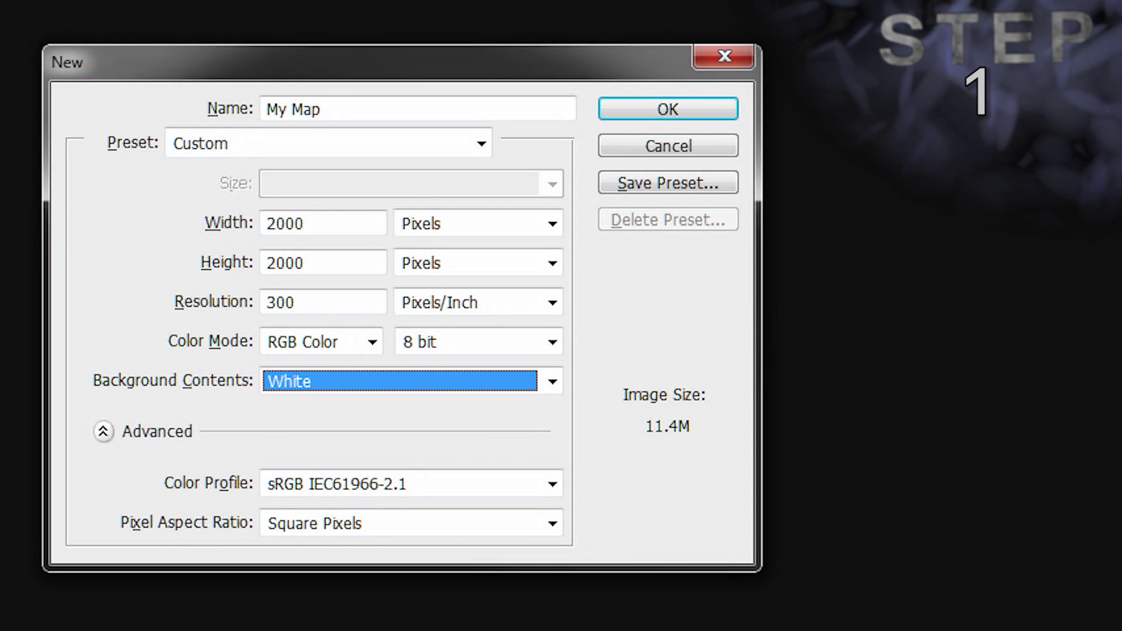
{"action": "key", "text": "Return"}
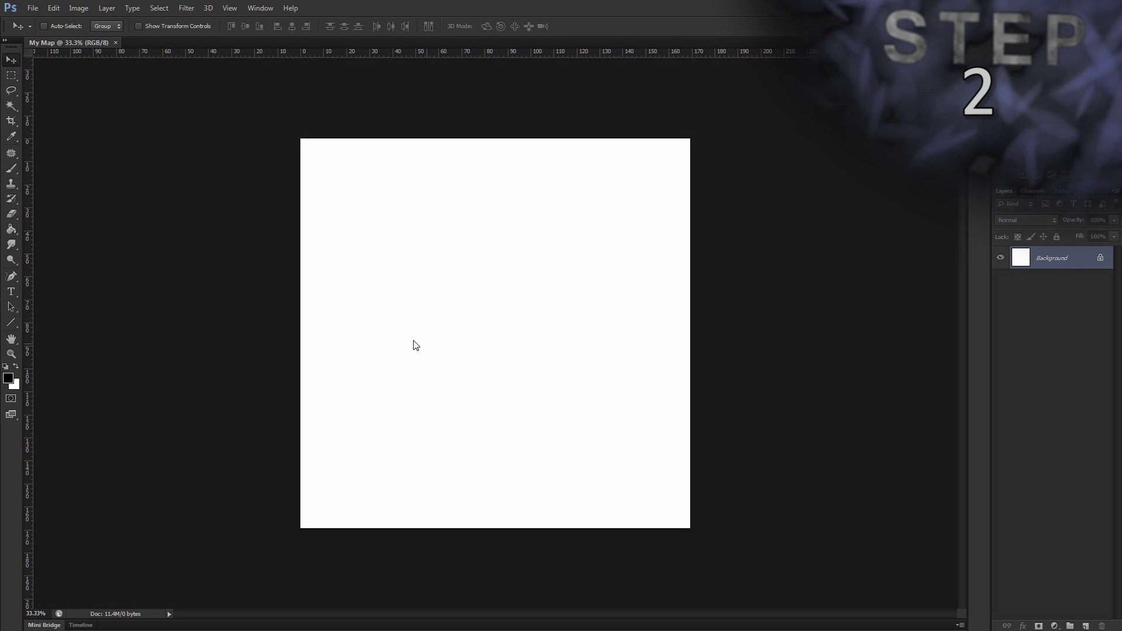
{"action": "key", "text": "d"}
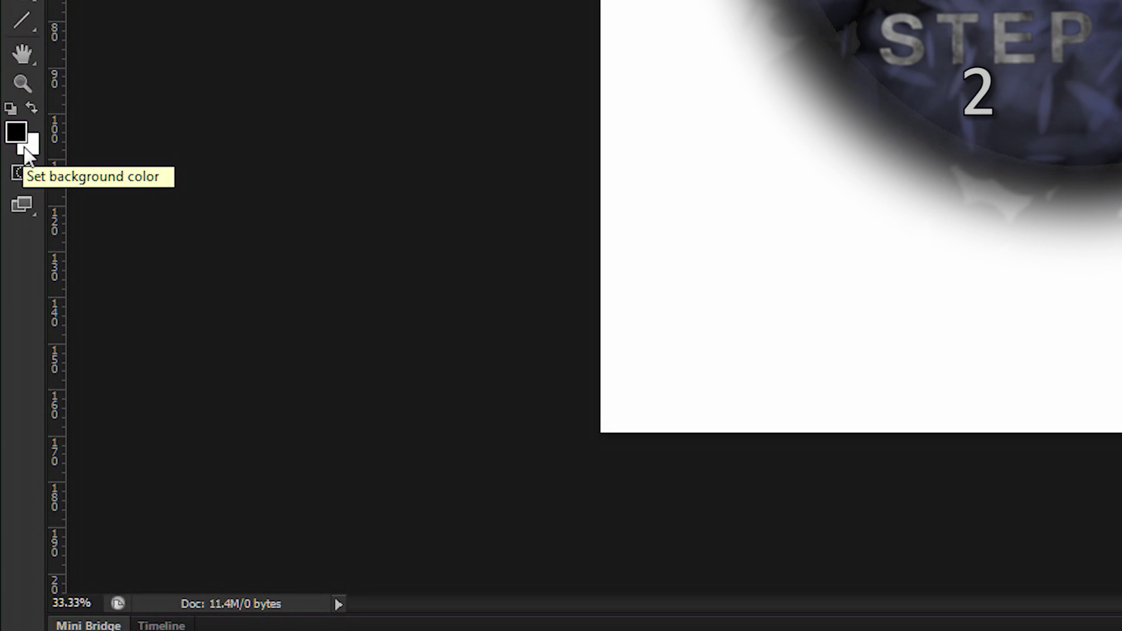
{"action": "left_click", "coordinate": [18, 134]}
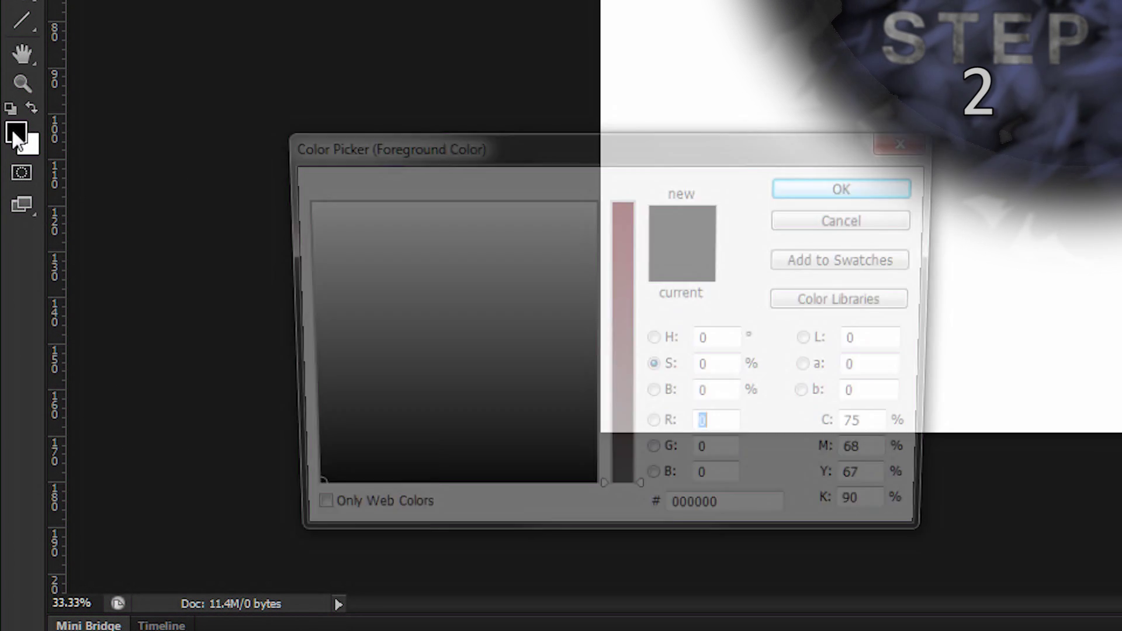
{"action": "left_click", "coordinate": [623, 252]}
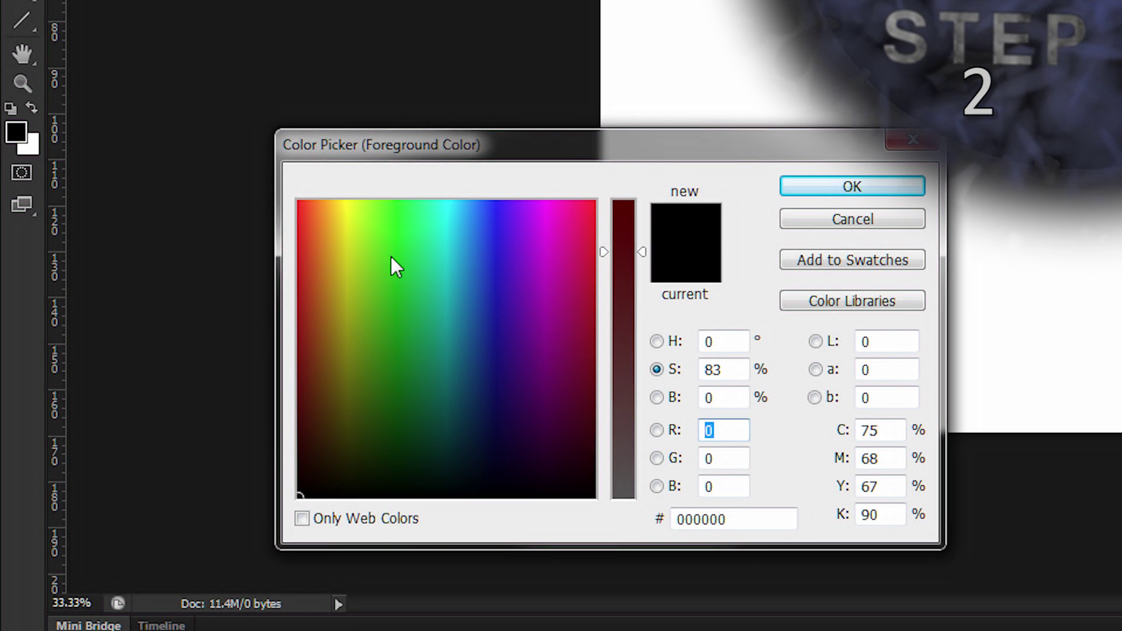
{"action": "left_click", "coordinate": [390, 257]}
{"action": "left_click", "coordinate": [885, 198]}
{"action": "left_click", "coordinate": [31, 145]}
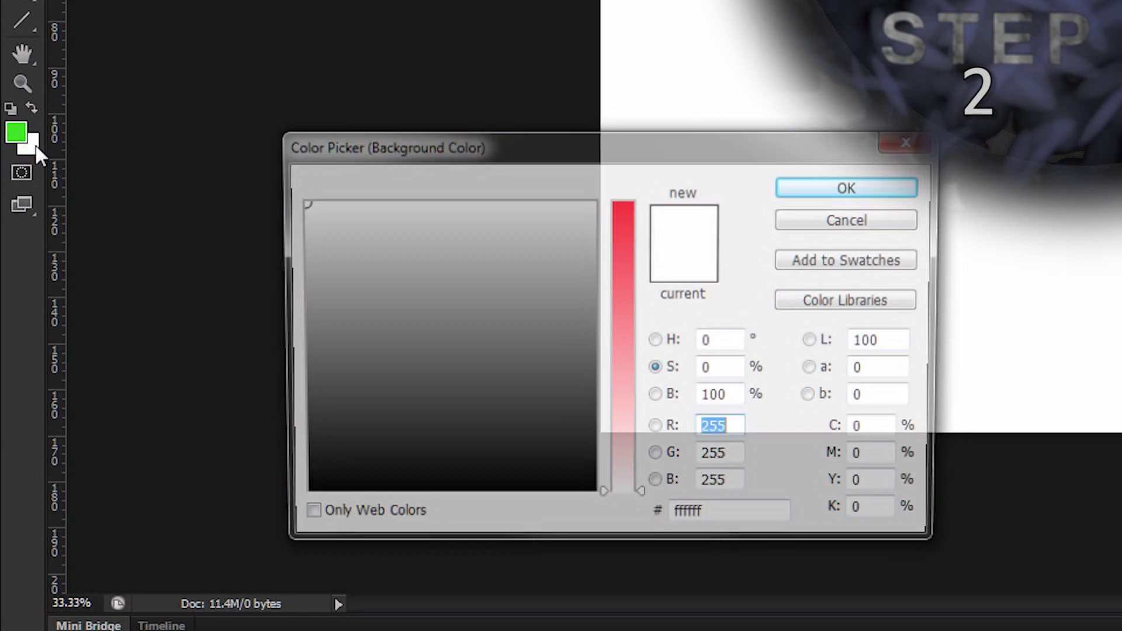
{"action": "left_click", "coordinate": [443, 286]}
{"action": "left_click", "coordinate": [511, 285]}
{"action": "left_click_drag", "start_coordinate": [623, 257], "coordinate": [620, 227]}
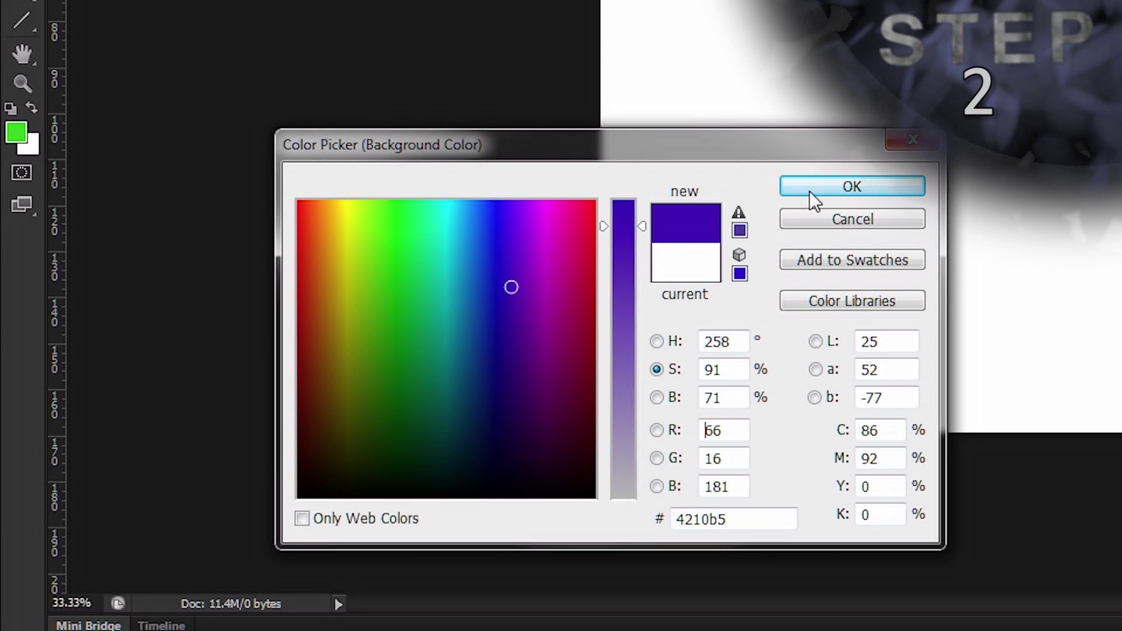
{"action": "left_click", "coordinate": [843, 188]}
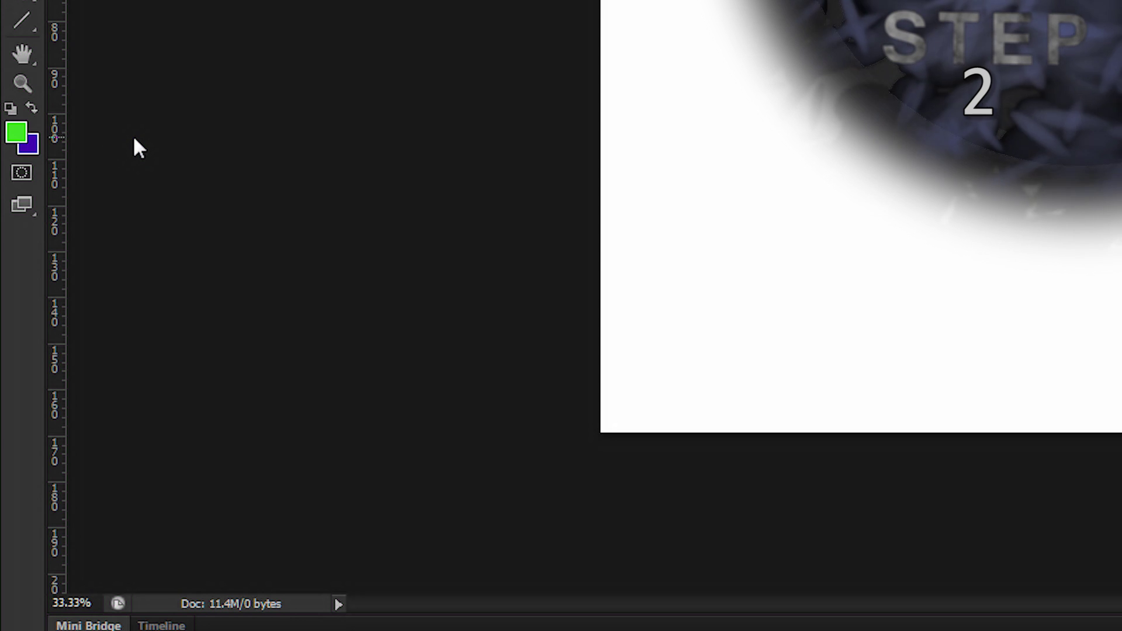
{"action": "key", "text": "d"}
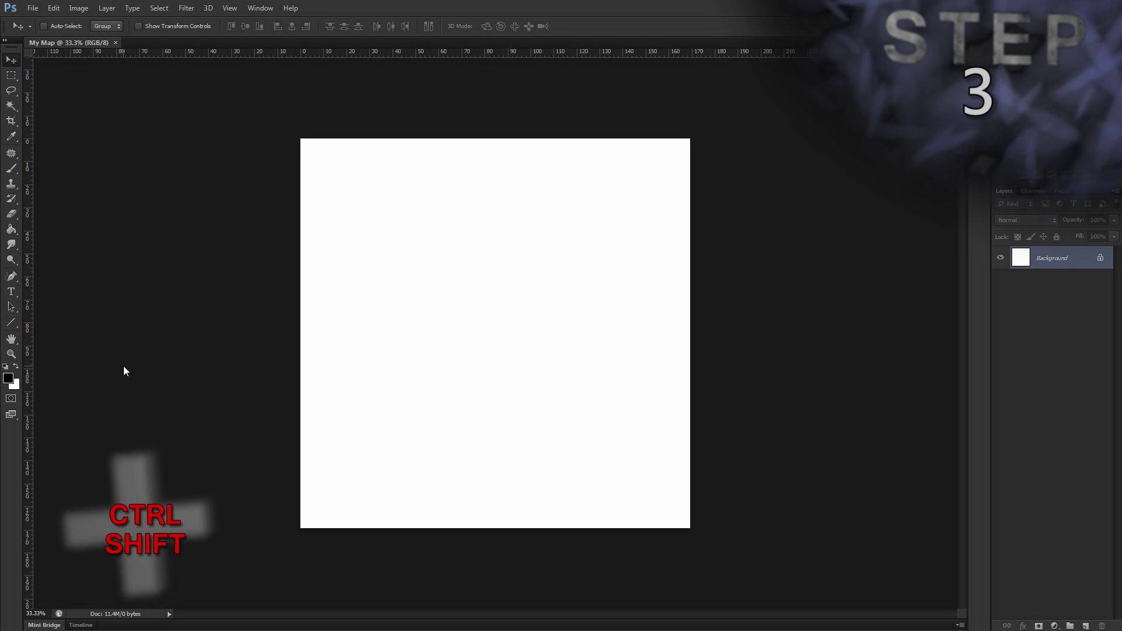
Step: Add a new layer named 'Ocean' and fill it with Filter > Render > Clouds
{"action": "key", "text": "ctrl+shift+n"}
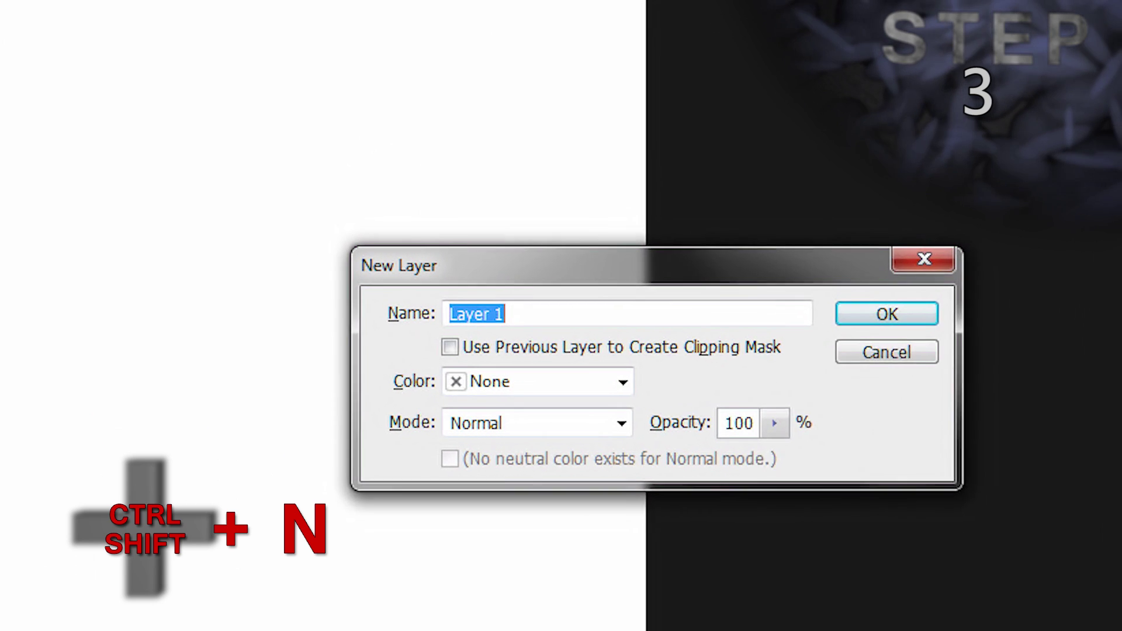
{"action": "type", "text": "Ocean"}
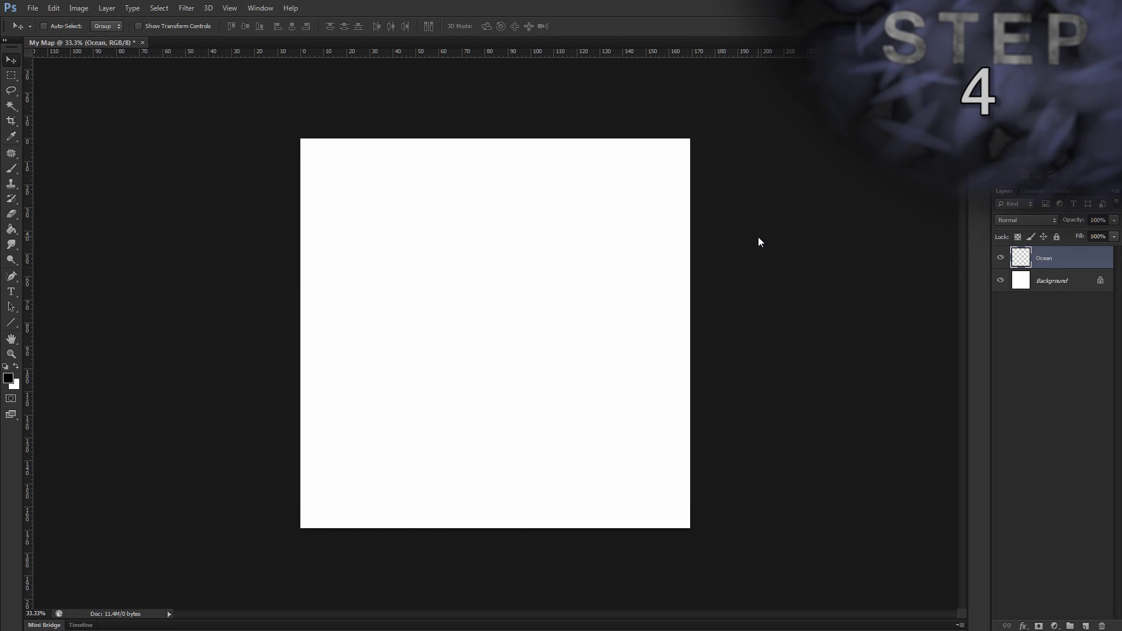
{"action": "left_click", "coordinate": [186, 8]}
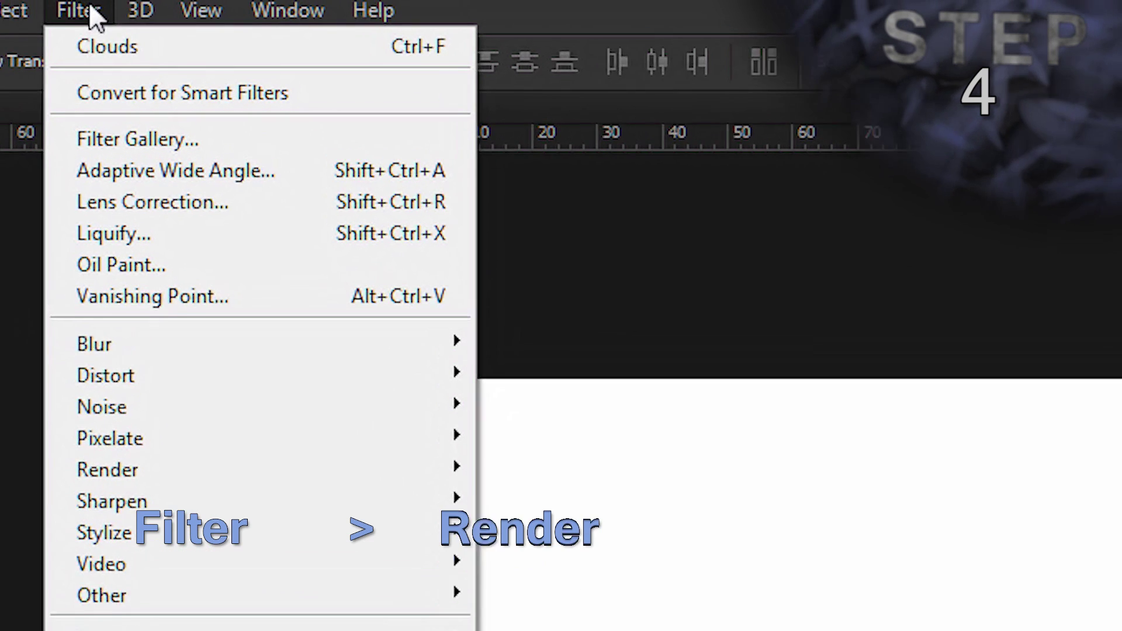
{"action": "mouse_move", "coordinate": [161, 470]}
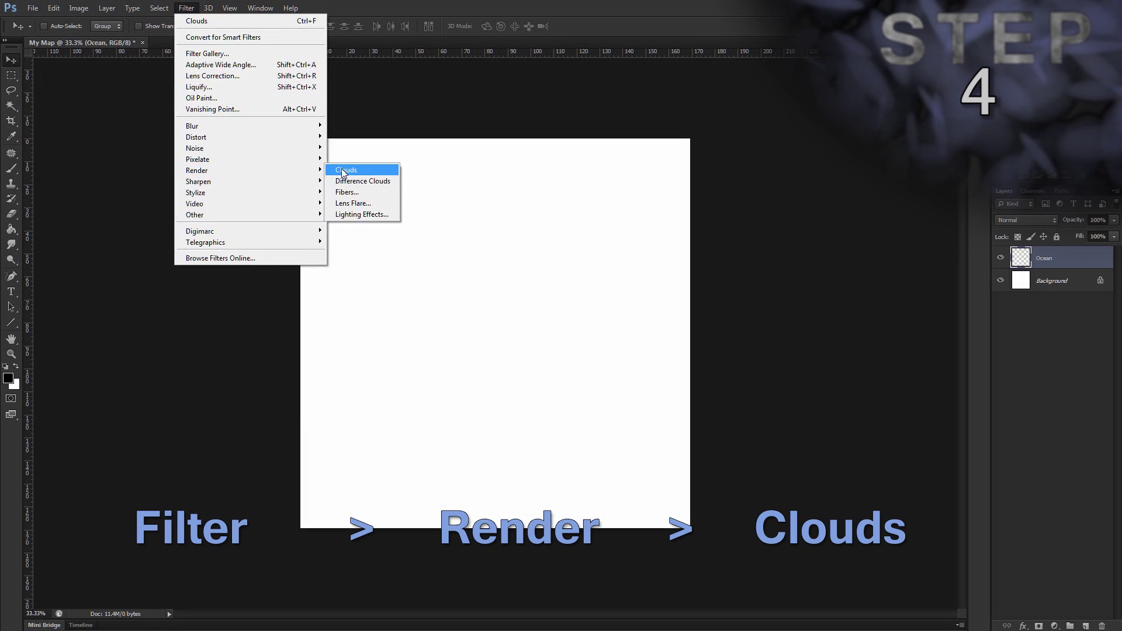
{"action": "left_click", "coordinate": [453, 346]}
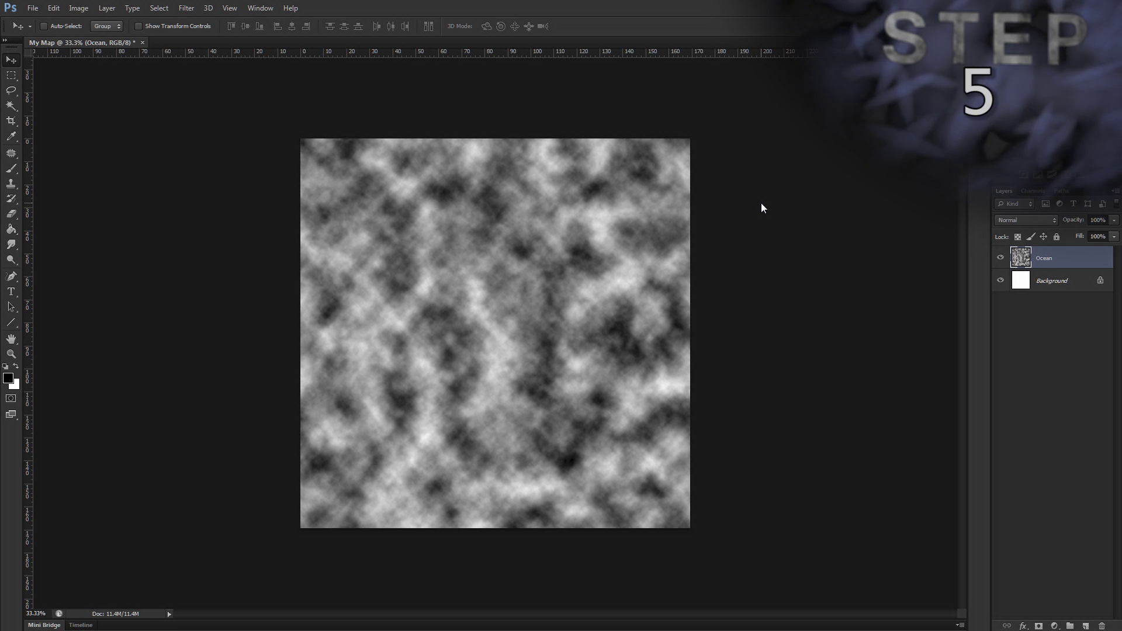
Step: Duplicate Ocean into a new layer 'Shape Land' and add an empty Layer 1 above it
{"action": "key", "text": "ctrl+alt+j"}
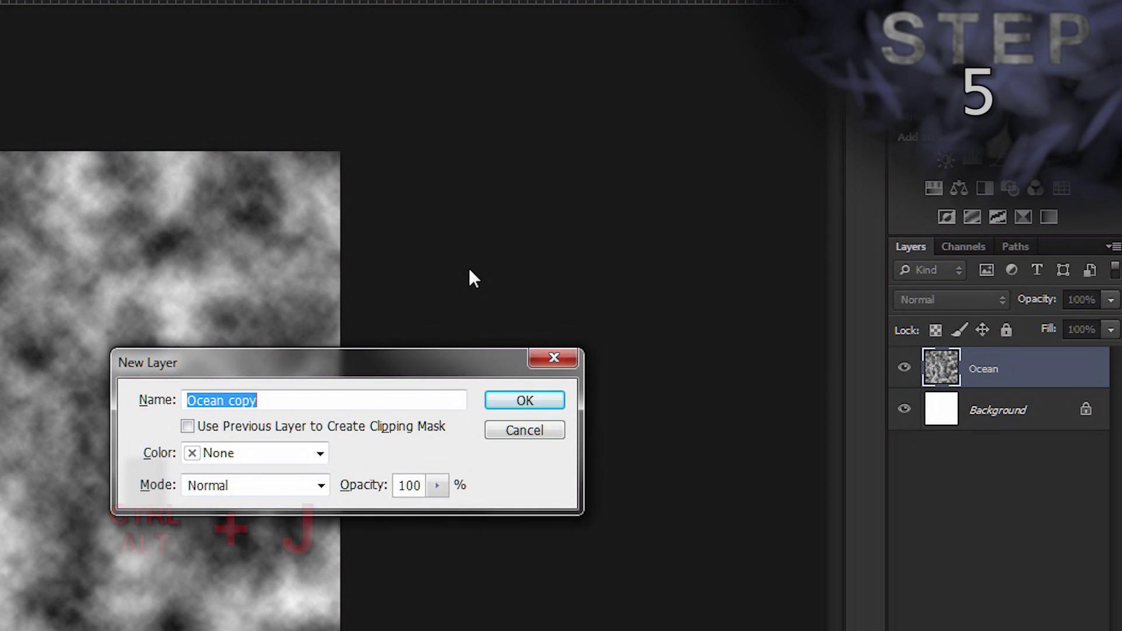
{"action": "type", "text": "S"}
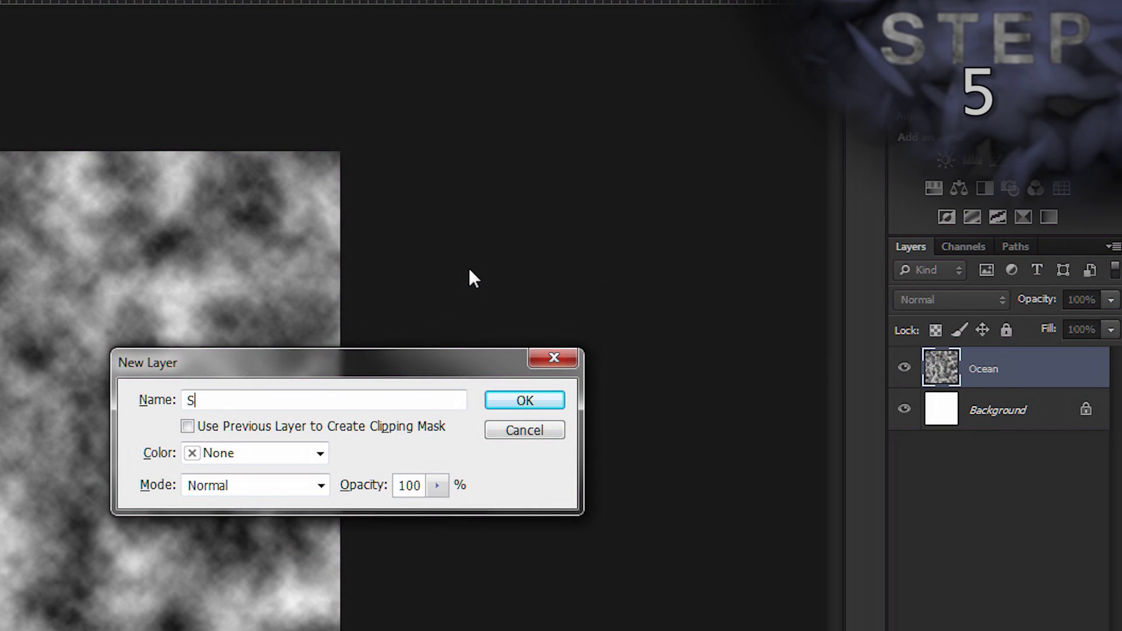
{"action": "type", "text": "hape Land"}
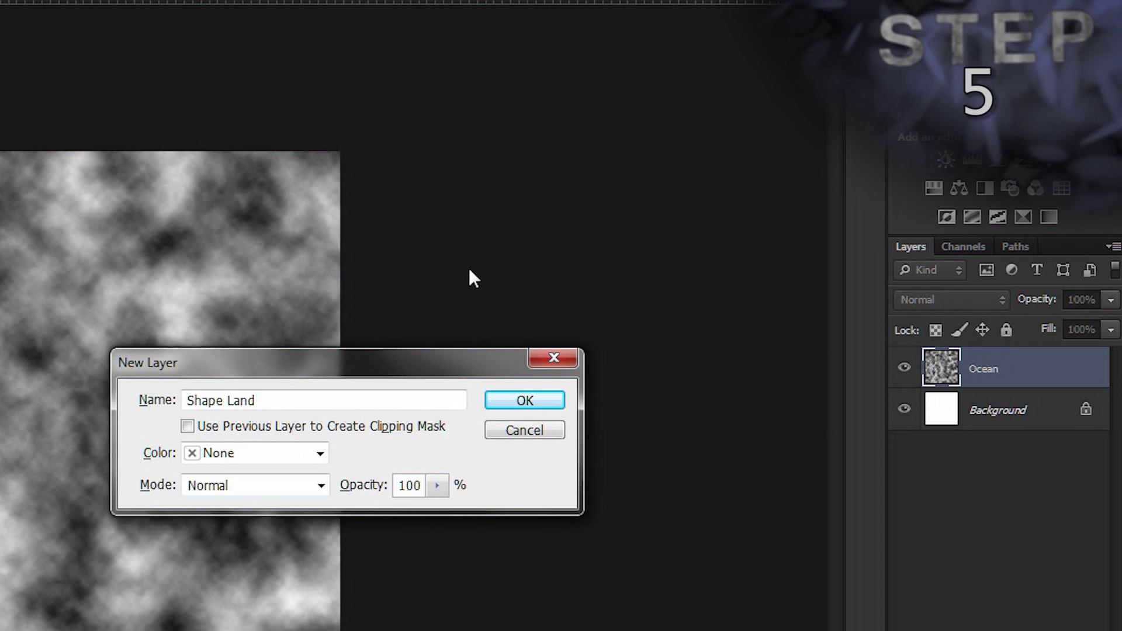
{"action": "key", "text": "Return"}
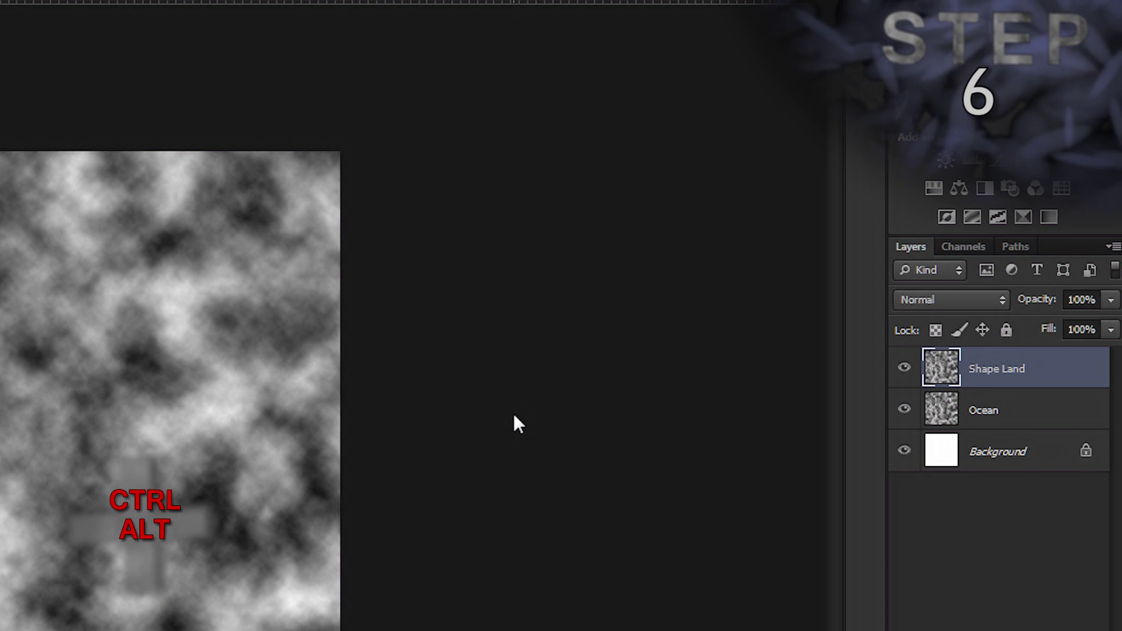
{"action": "key", "text": "ctrl+alt+shift+n"}
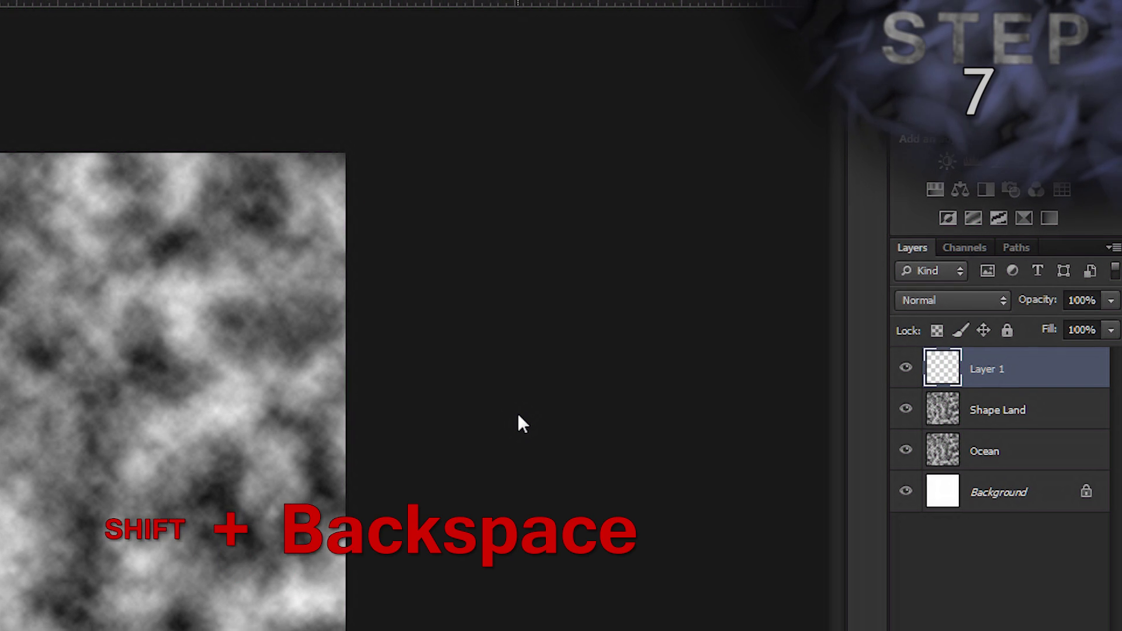
Step: Fill Layer 1 with 50% gray using the Fill dialog
{"action": "key", "text": "shift+BackSpace"}
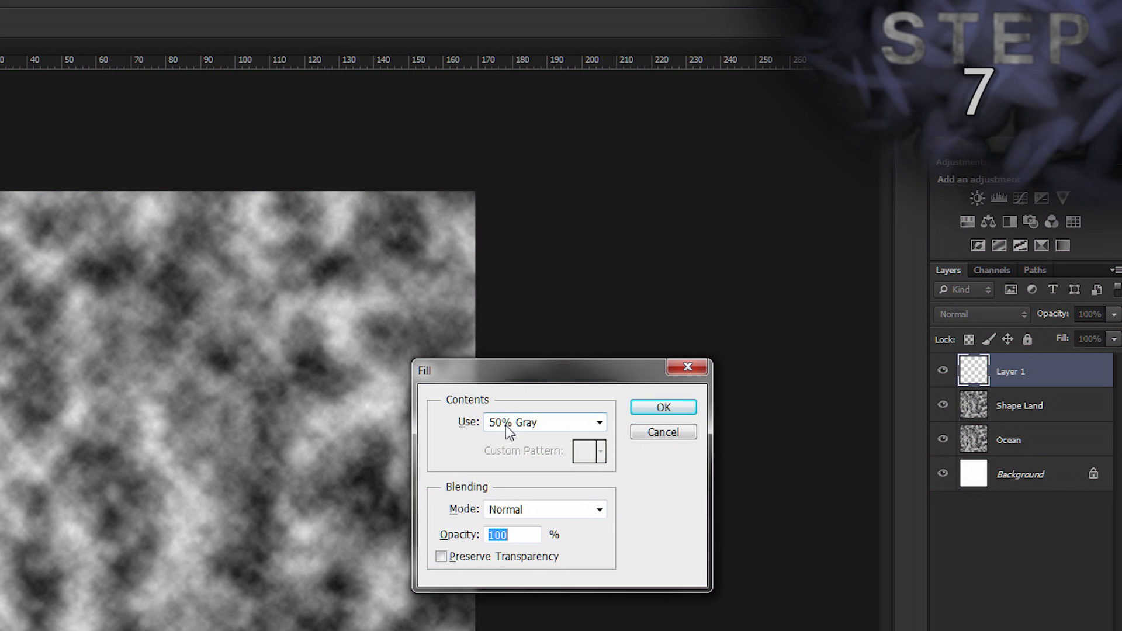
{"action": "left_click", "coordinate": [664, 410]}
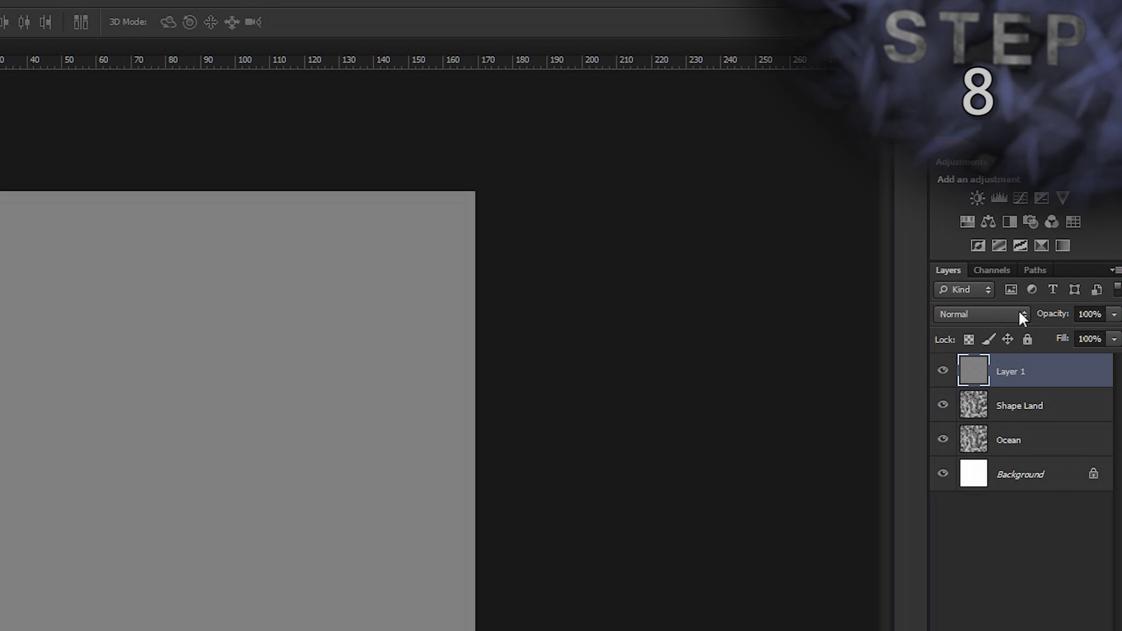
Step: Set Layer 1's blend mode to Hard Mix, then select the Shape Land layer
{"action": "left_click", "coordinate": [1019, 313]}
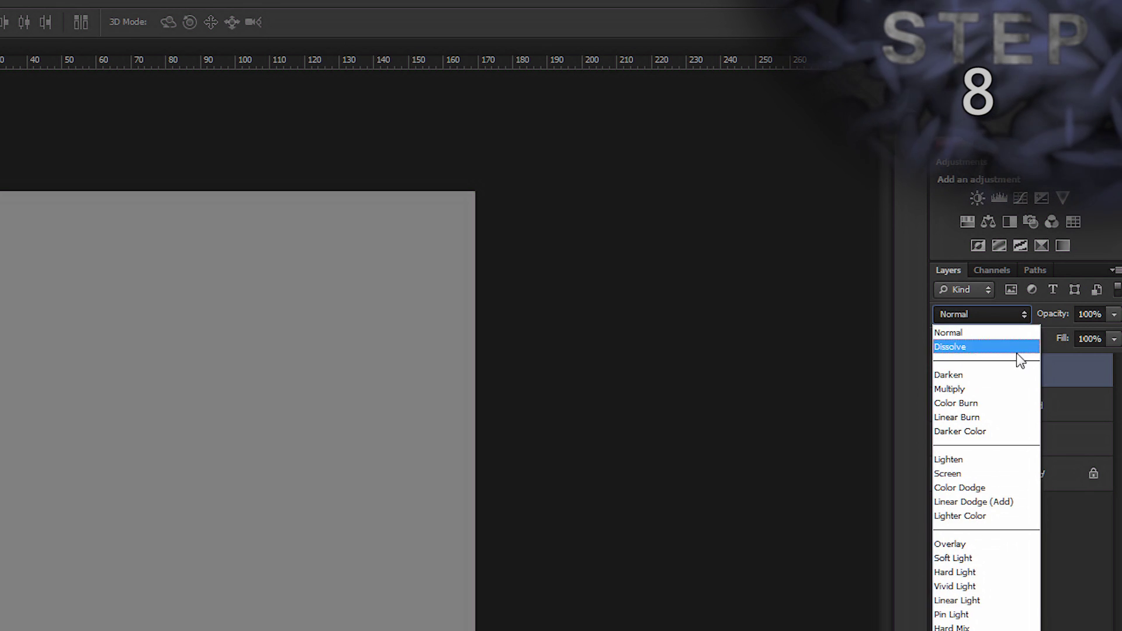
{"action": "left_click", "coordinate": [971, 543]}
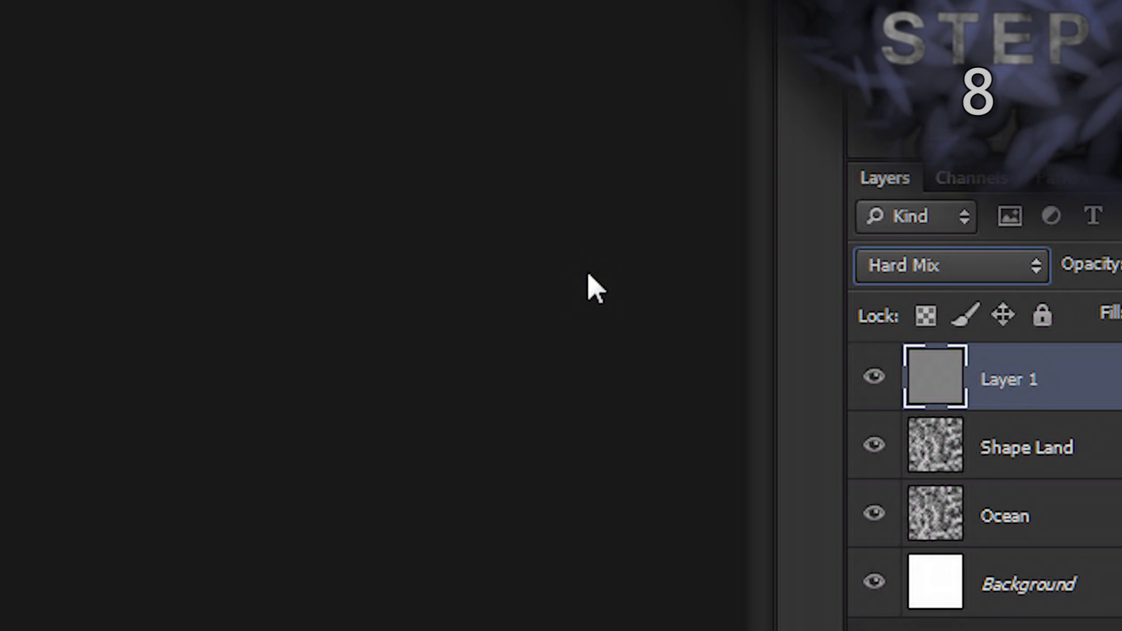
{"action": "key", "text": "Return"}
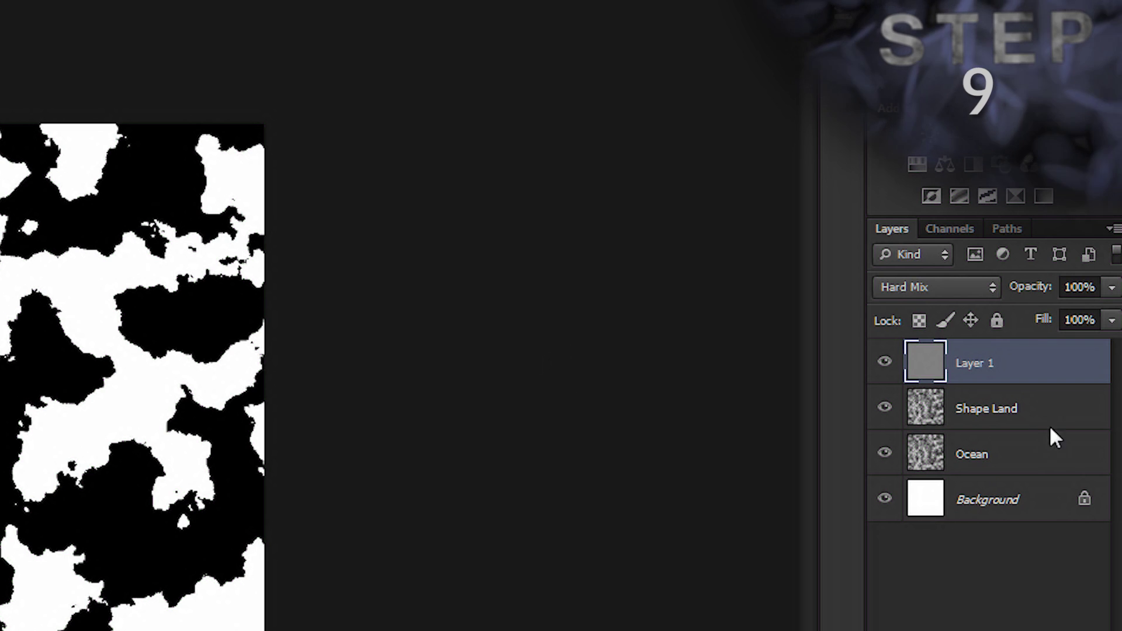
{"action": "left_click", "coordinate": [1053, 408]}
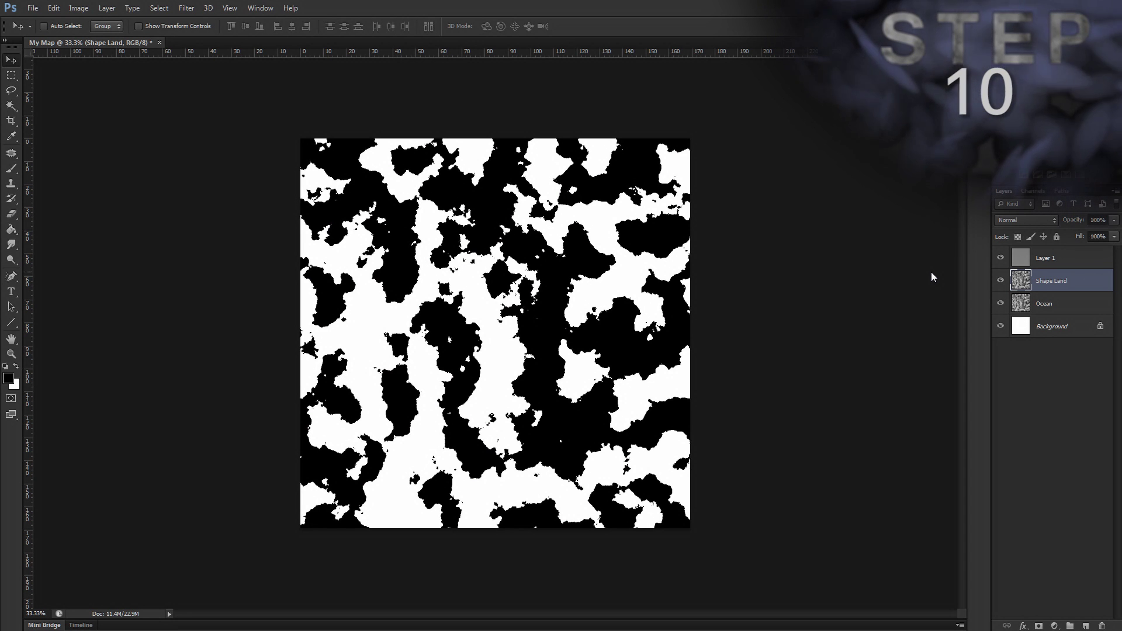
Step: Select the ordinary Brush tool from the painting tool group
{"action": "key", "text": "b"}
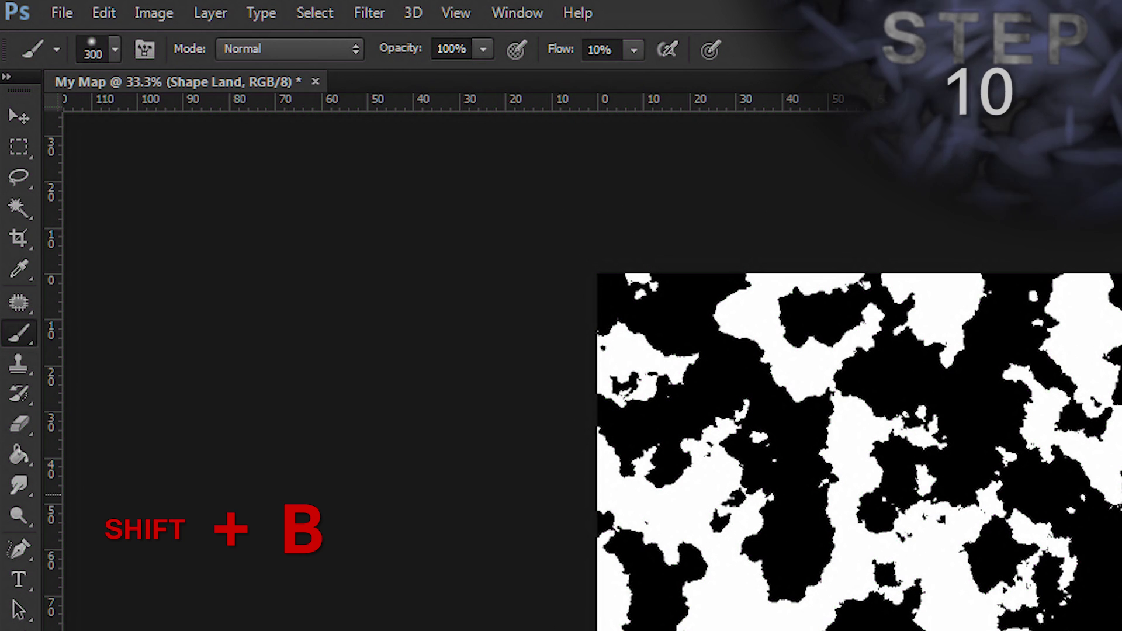
{"action": "key", "text": "shift+b"}
{"action": "key", "text": "shift+b"}
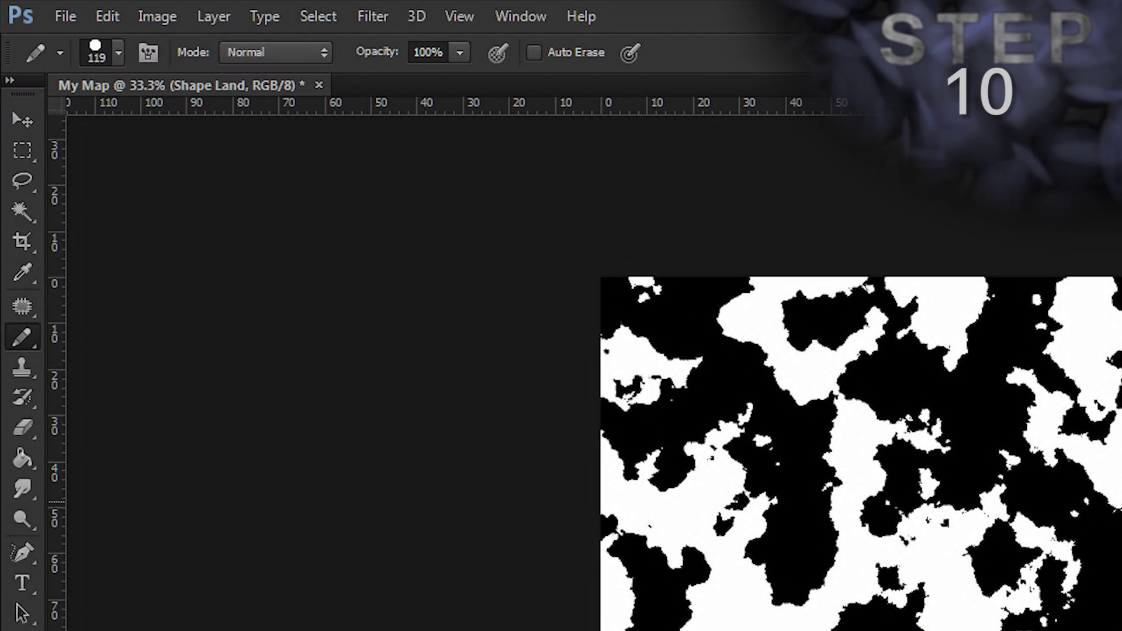
{"action": "key", "text": "shift+b"}
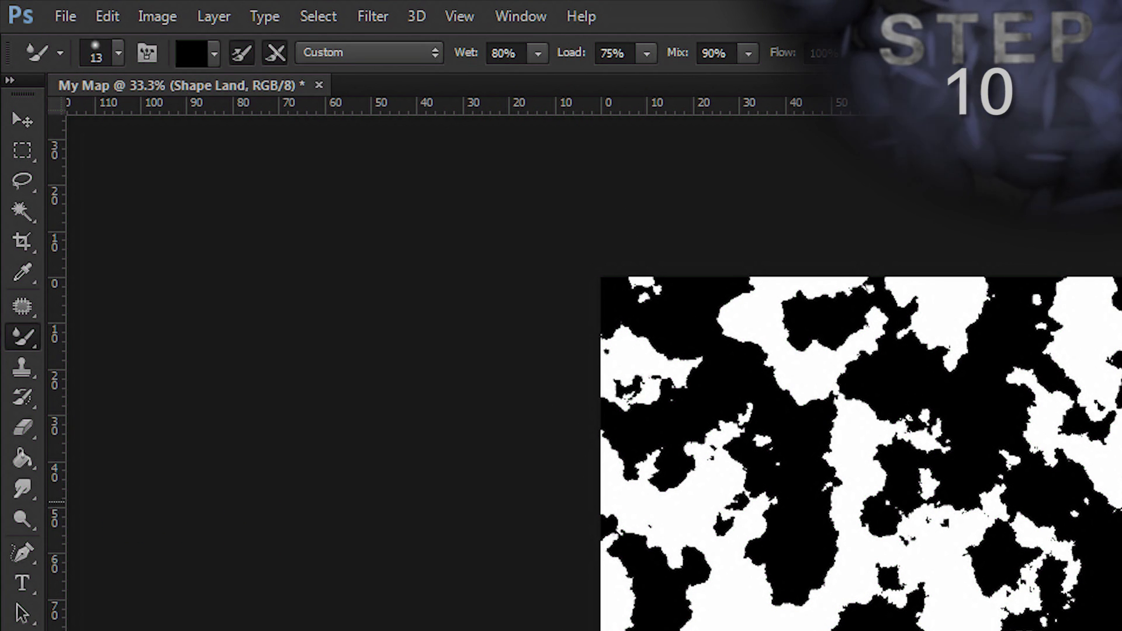
{"action": "key", "text": "shift+b"}
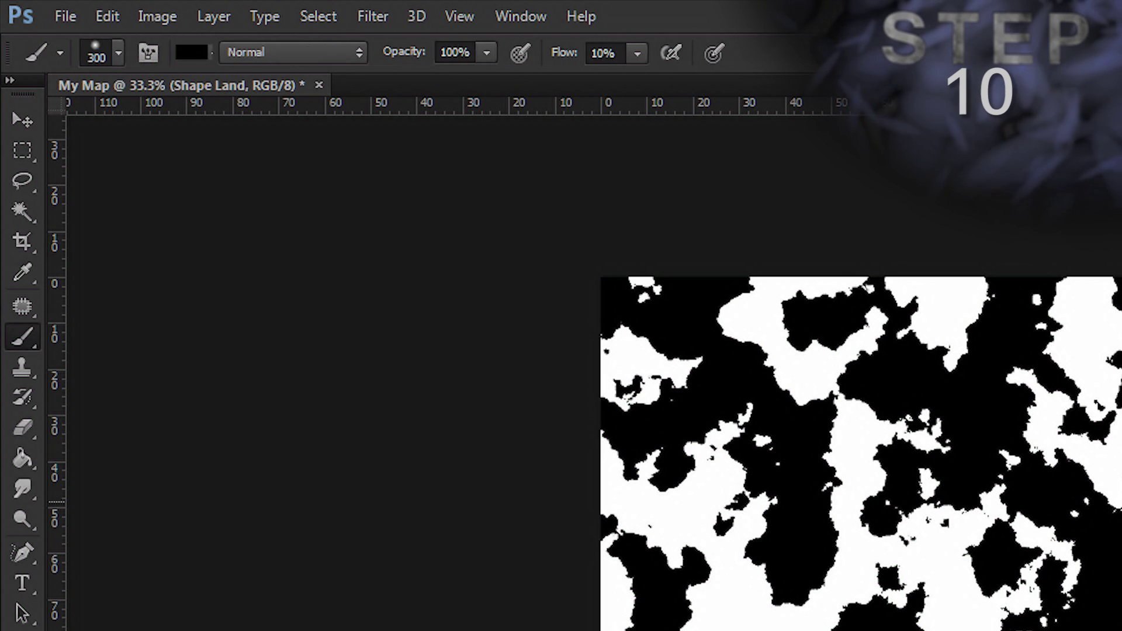
{"action": "key", "text": "shift+b"}
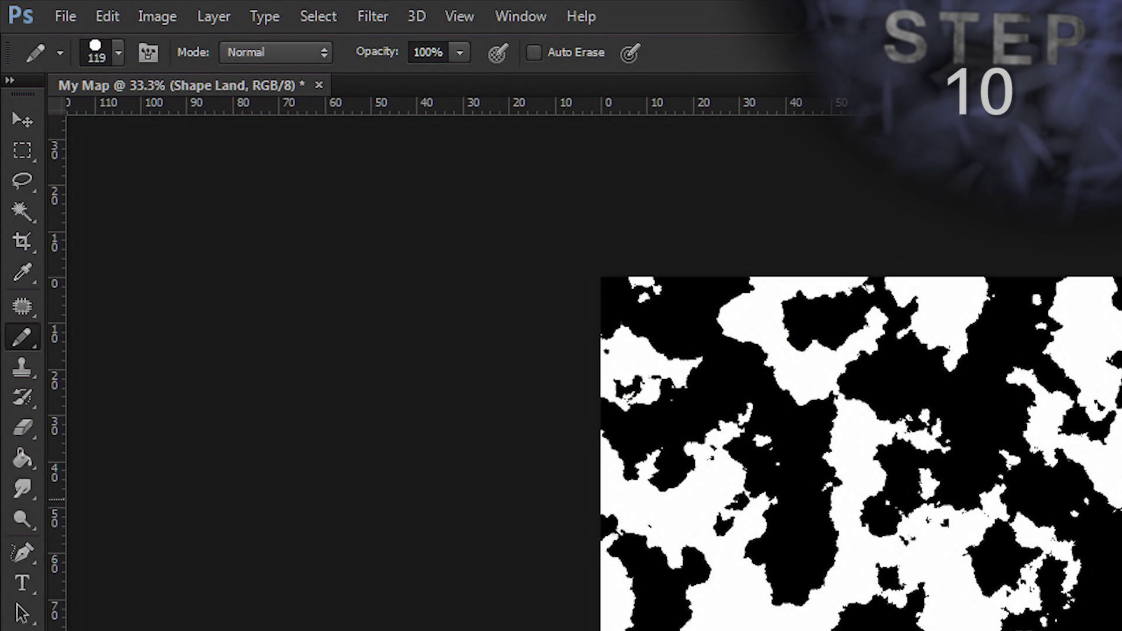
{"action": "key", "text": "shift+b"}
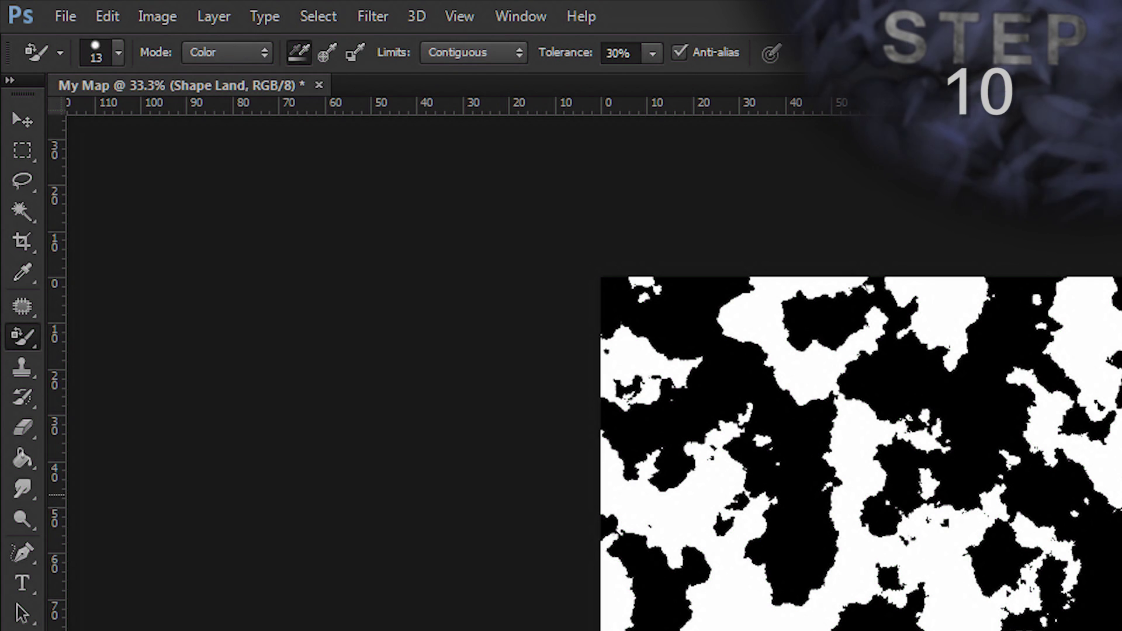
{"action": "left_click", "coordinate": [25, 338]}
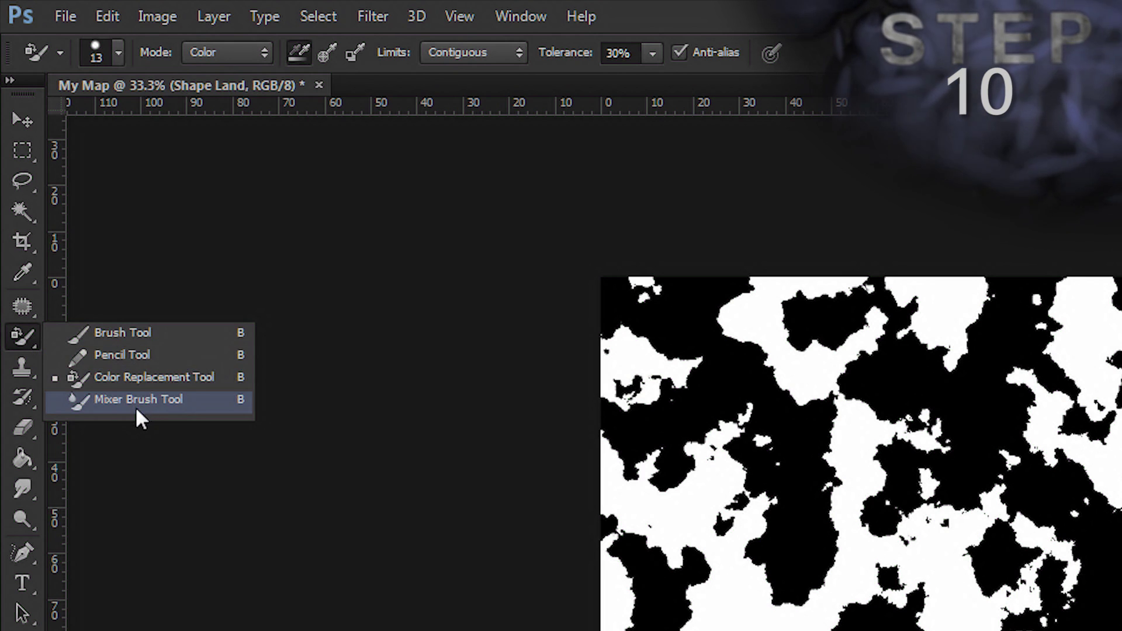
{"action": "left_click", "coordinate": [26, 330]}
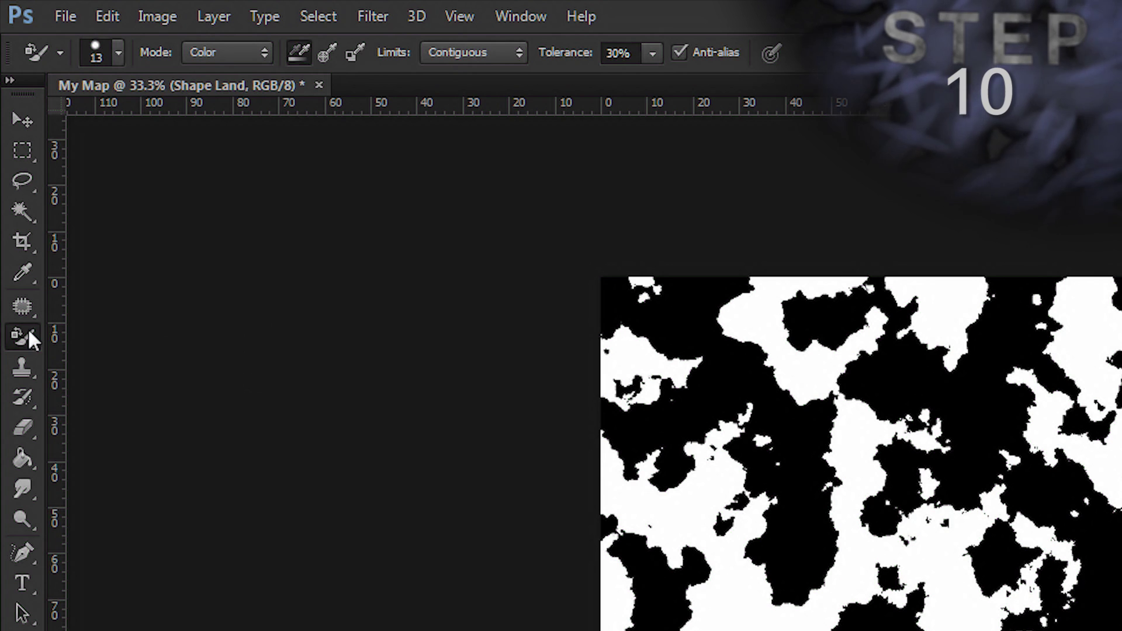
{"action": "key", "text": "shift+b"}
{"action": "key", "text": "shift+b"}
{"action": "key", "text": "shift+b"}
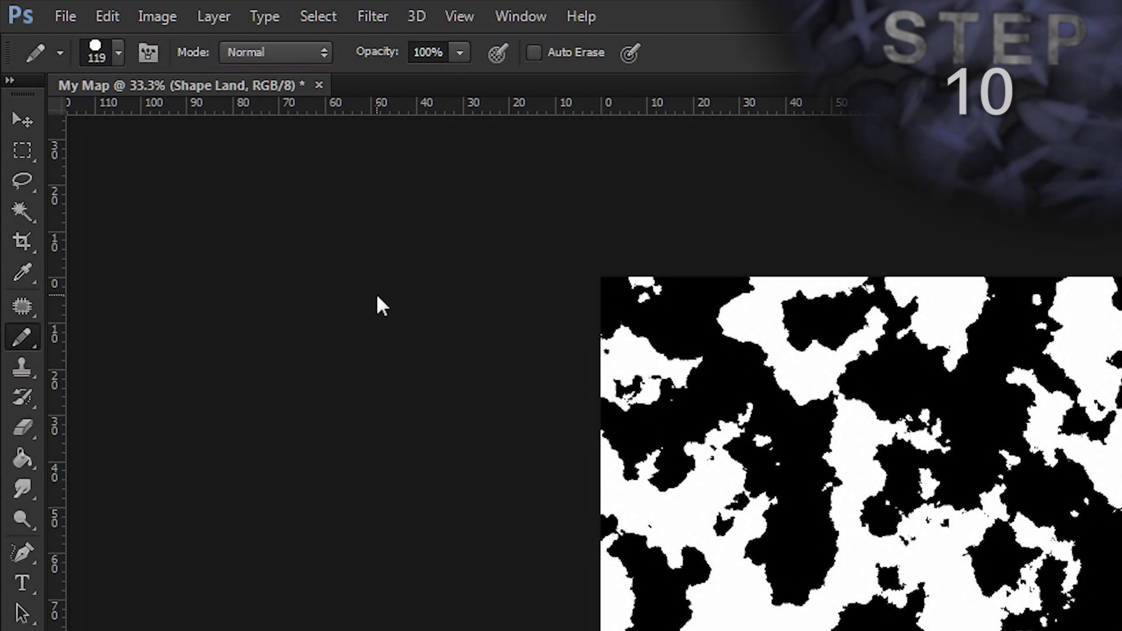
{"action": "key", "text": "shift+b"}
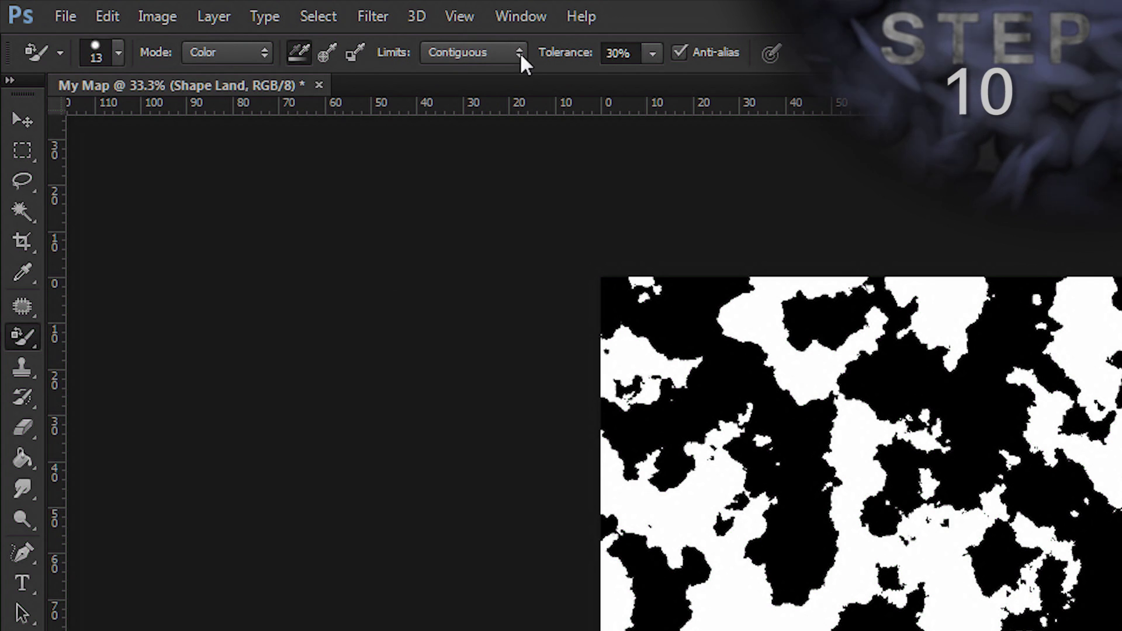
{"action": "key", "text": "shift+b"}
{"action": "key", "text": "shift+b"}
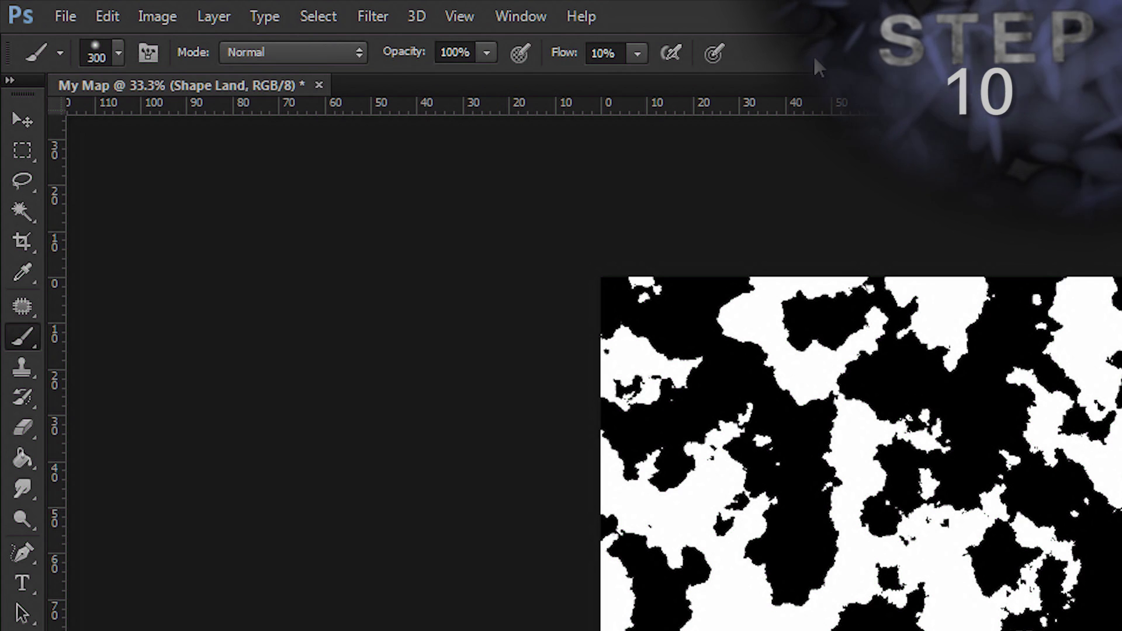
{"action": "key", "text": "shift+b"}
{"action": "key", "text": "shift+b"}
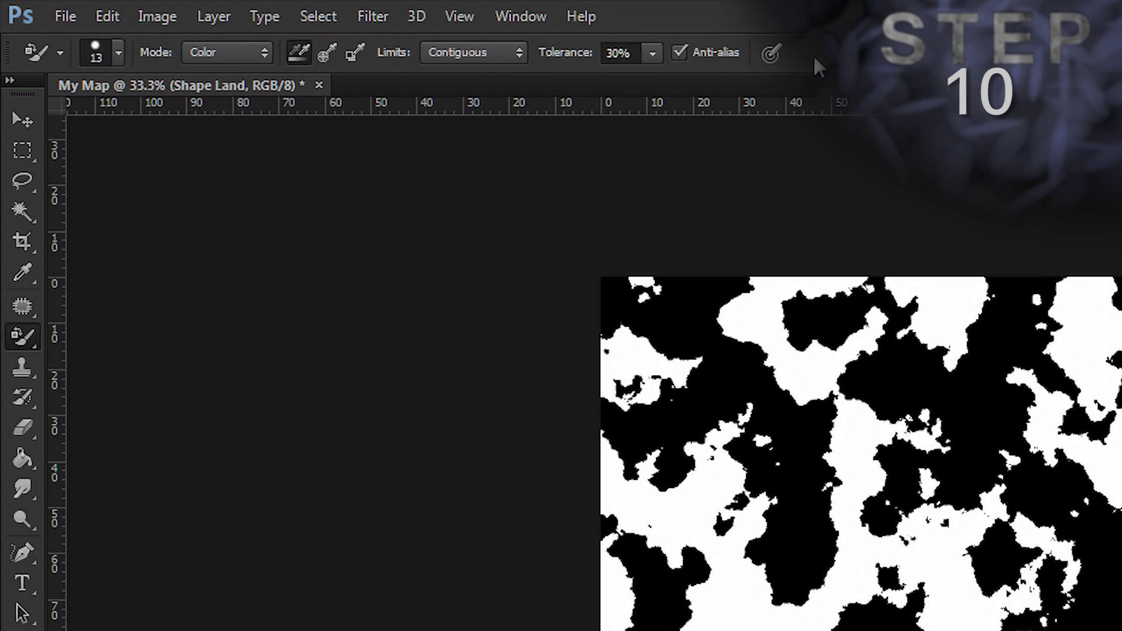
{"action": "key", "text": "shift+b"}
{"action": "key", "text": "shift+b"}
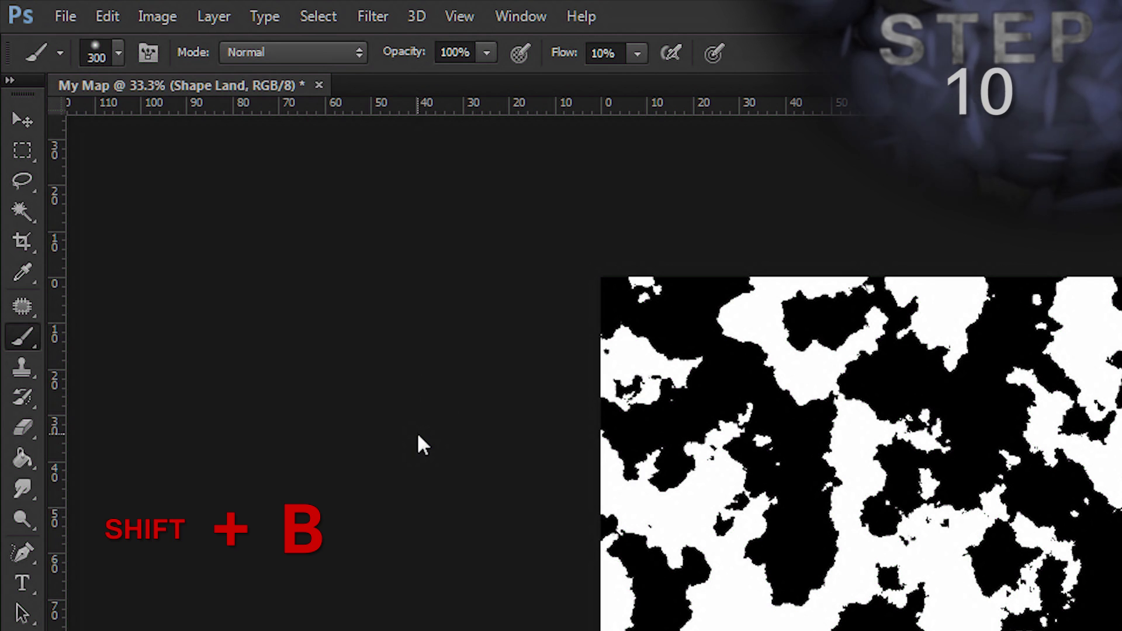
Step: Set the brush to 10% flow, 300 px size and 0% hardness
{"action": "left_click", "coordinate": [612, 54]}
{"action": "type", "text": "10"}
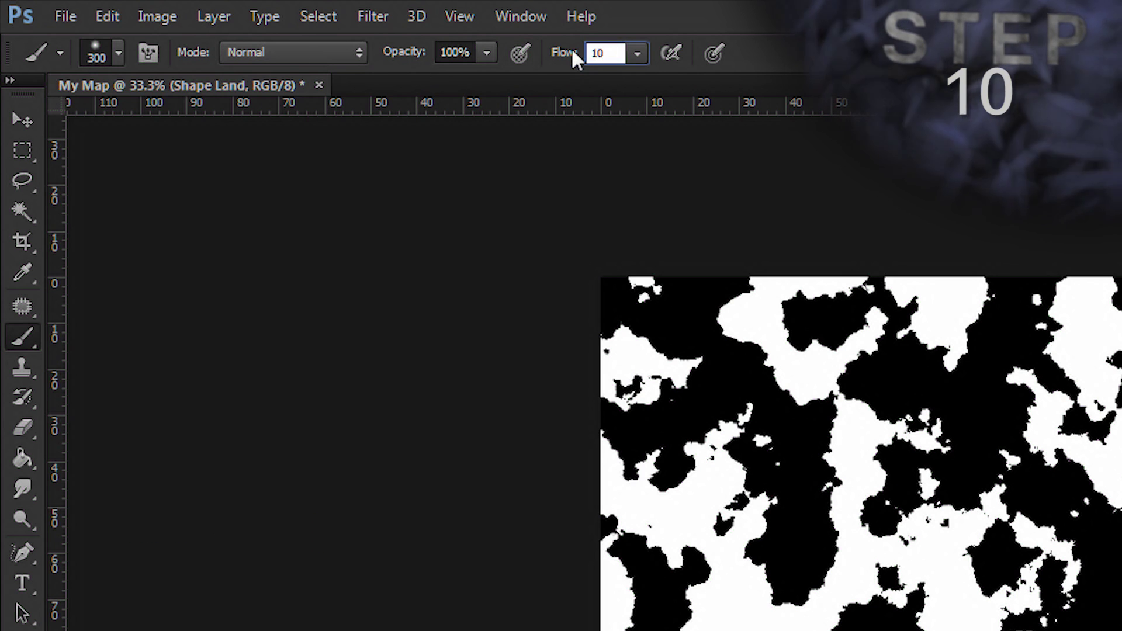
{"action": "key", "text": "Return"}
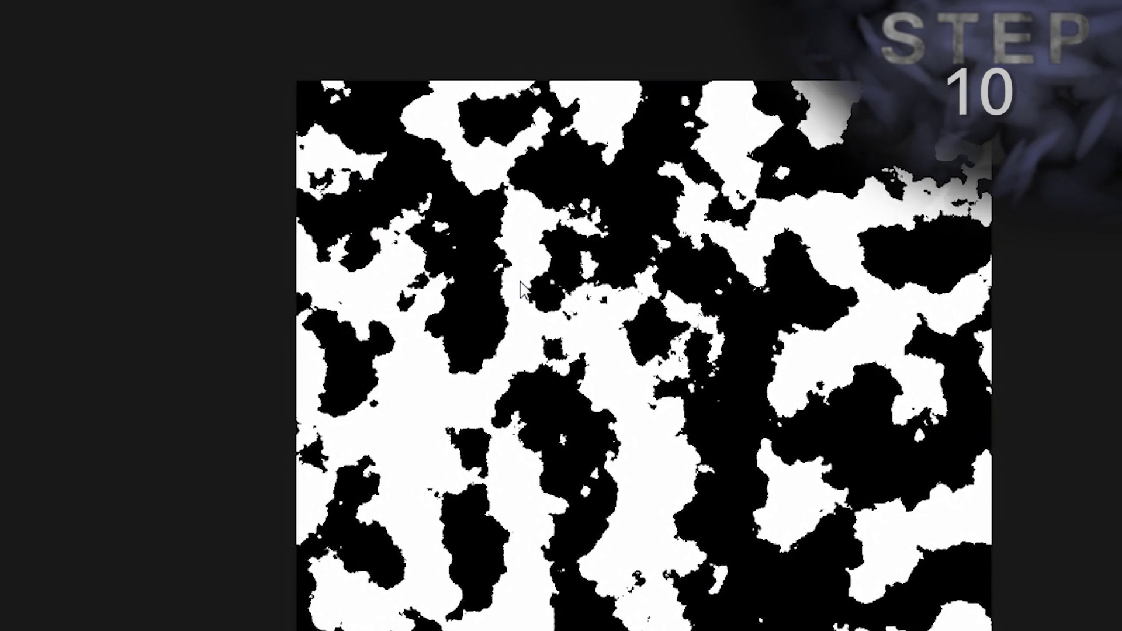
{"action": "right_click", "coordinate": [523, 288]}
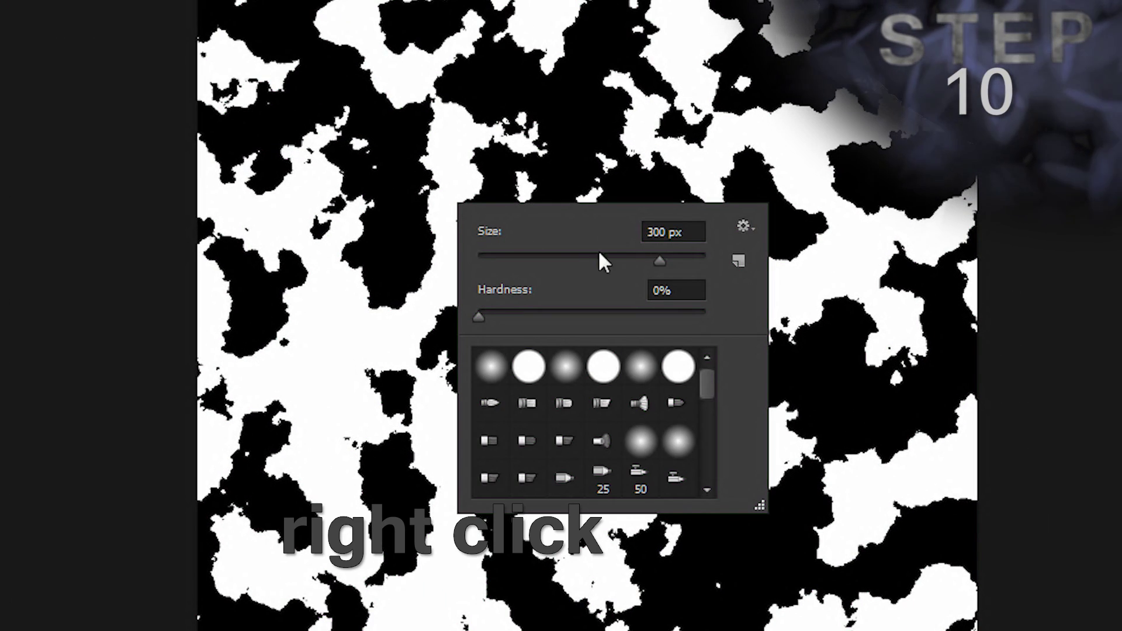
{"action": "left_click_drag", "start_coordinate": [657, 260], "coordinate": [604, 259]}
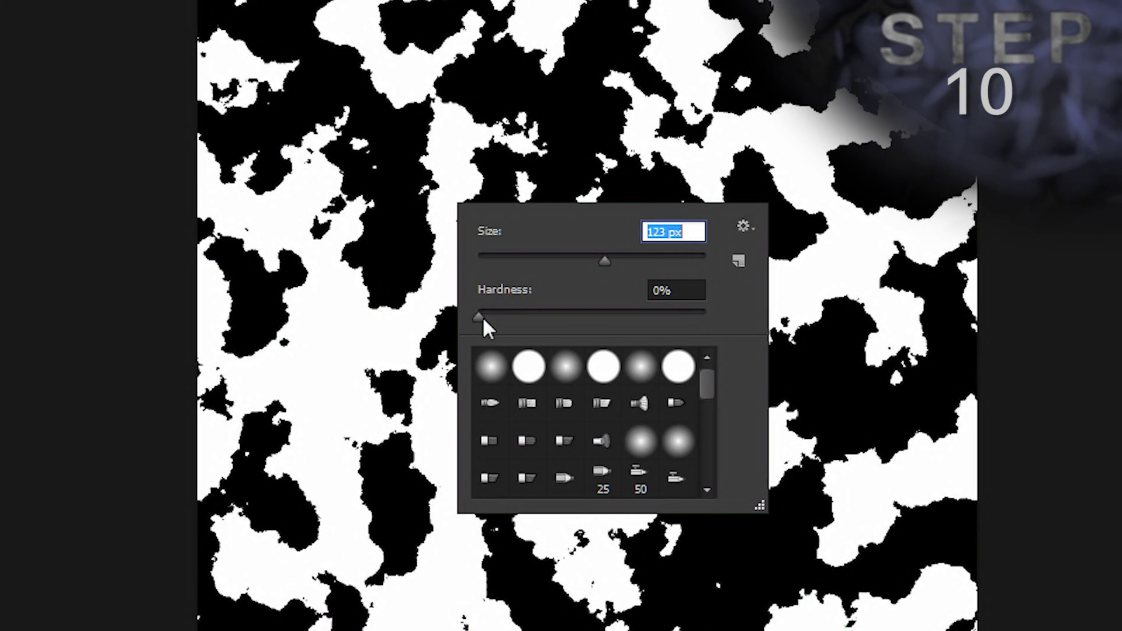
{"action": "left_click_drag", "start_coordinate": [482, 316], "coordinate": [565, 314]}
{"action": "left_click", "coordinate": [695, 236]}
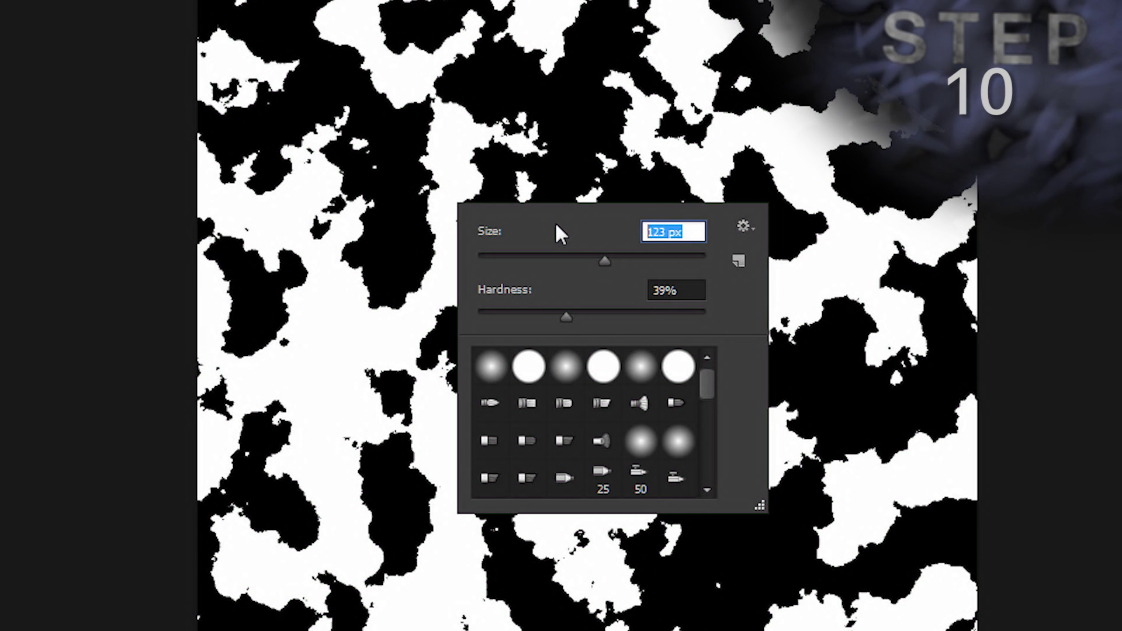
{"action": "type", "text": "300"}
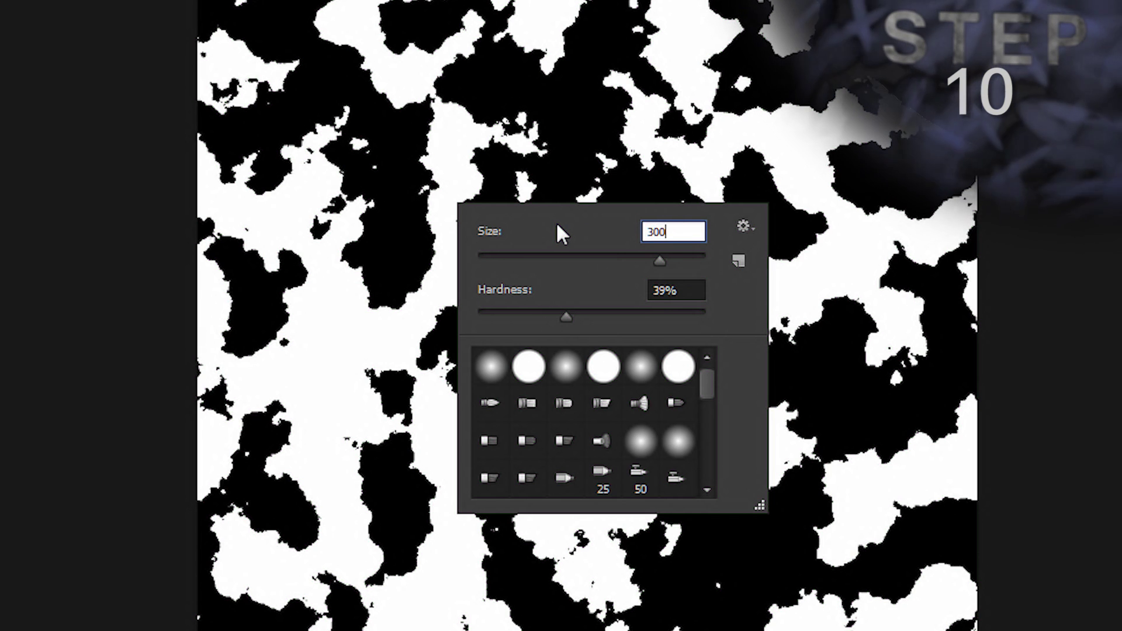
{"action": "key", "text": "Tab"}
{"action": "type", "text": "0"}
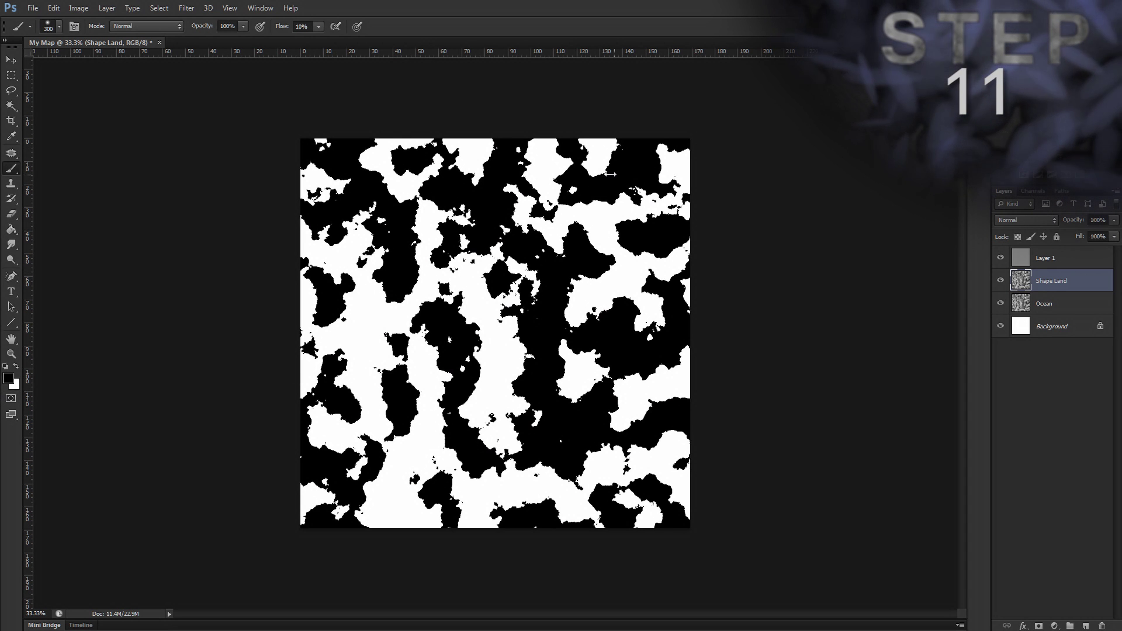
Step: Paint black over the unwanted land along the top and right canvas edges
{"action": "mouse_move", "coordinate": [610, 174]}
{"action": "left_mouse_down"}
{"action": "mouse_move", "coordinate": [591, 157]}
{"action": "mouse_move", "coordinate": [602, 148]}
{"action": "mouse_move", "coordinate": [505, 169]}
{"action": "mouse_move", "coordinate": [374, 166]}
{"action": "mouse_move", "coordinate": [339, 154]}
{"action": "mouse_move", "coordinate": [309, 274]}
{"action": "mouse_move", "coordinate": [296, 251]}
{"action": "mouse_move", "coordinate": [351, 145]}
{"action": "mouse_move", "coordinate": [371, 260]}
{"action": "mouse_move", "coordinate": [330, 403]}
{"action": "mouse_move", "coordinate": [292, 348]}
{"action": "mouse_move", "coordinate": [394, 485]}
{"action": "mouse_move", "coordinate": [514, 502]}
{"action": "mouse_move", "coordinate": [687, 494]}
{"action": "left_mouse_up"}
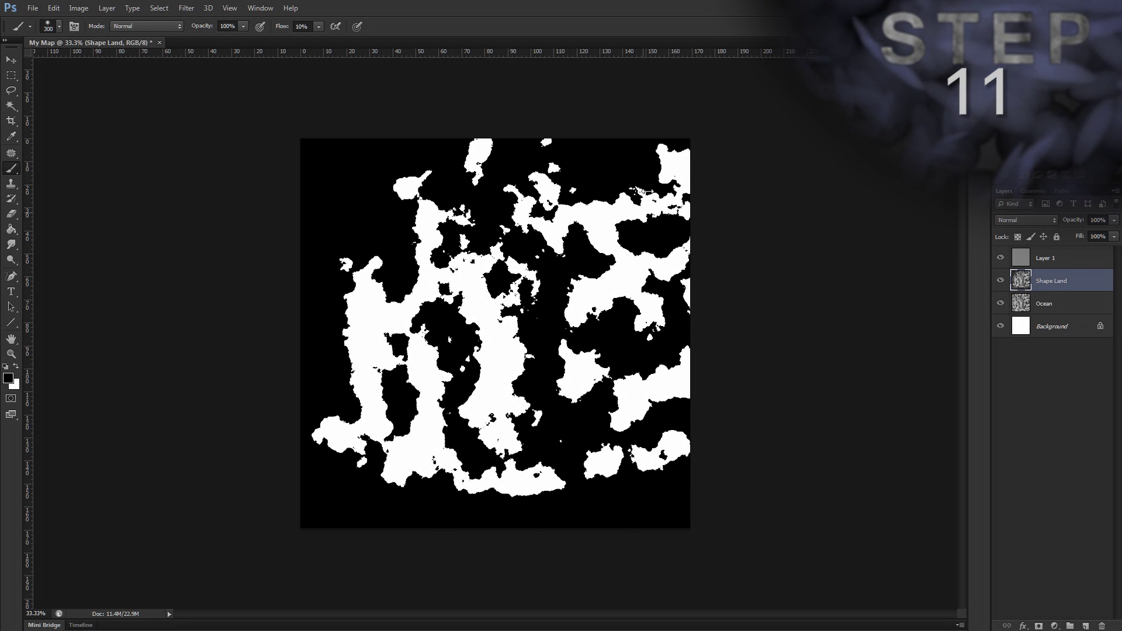
{"action": "mouse_move", "coordinate": [647, 191]}
{"action": "left_mouse_down"}
{"action": "mouse_move", "coordinate": [681, 257]}
{"action": "mouse_move", "coordinate": [501, 115]}
{"action": "mouse_move", "coordinate": [570, 115]}
{"action": "mouse_move", "coordinate": [665, 421]}
{"action": "mouse_move", "coordinate": [602, 462]}
{"action": "mouse_move", "coordinate": [631, 397]}
{"action": "mouse_move", "coordinate": [579, 374]}
{"action": "left_mouse_up"}
{"action": "key", "text": "x"}
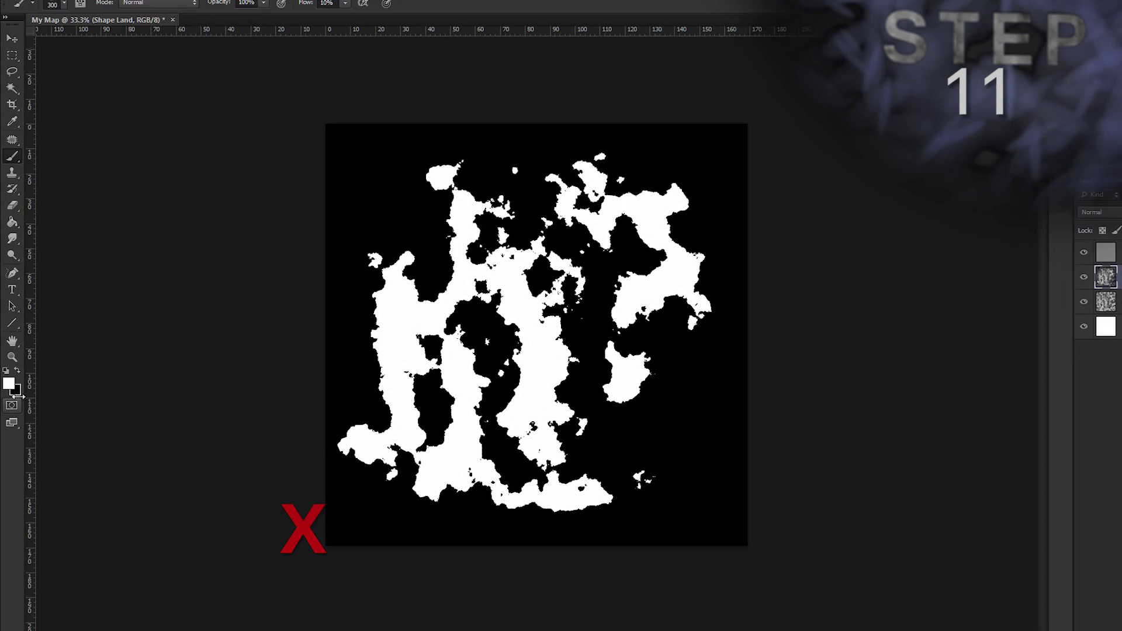
{"action": "key", "text": "x"}
{"action": "key", "text": "x"}
{"action": "key", "text": "x"}
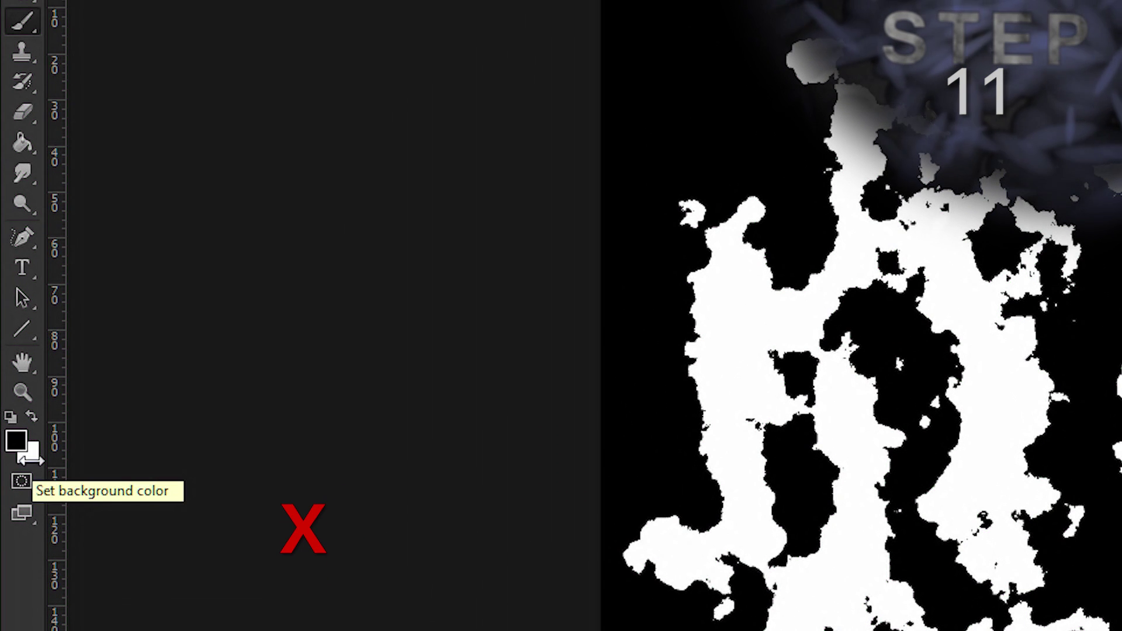
Step: Paint white to fill gaps in the central land and enlarge the southern islands
{"action": "key", "text": "x"}
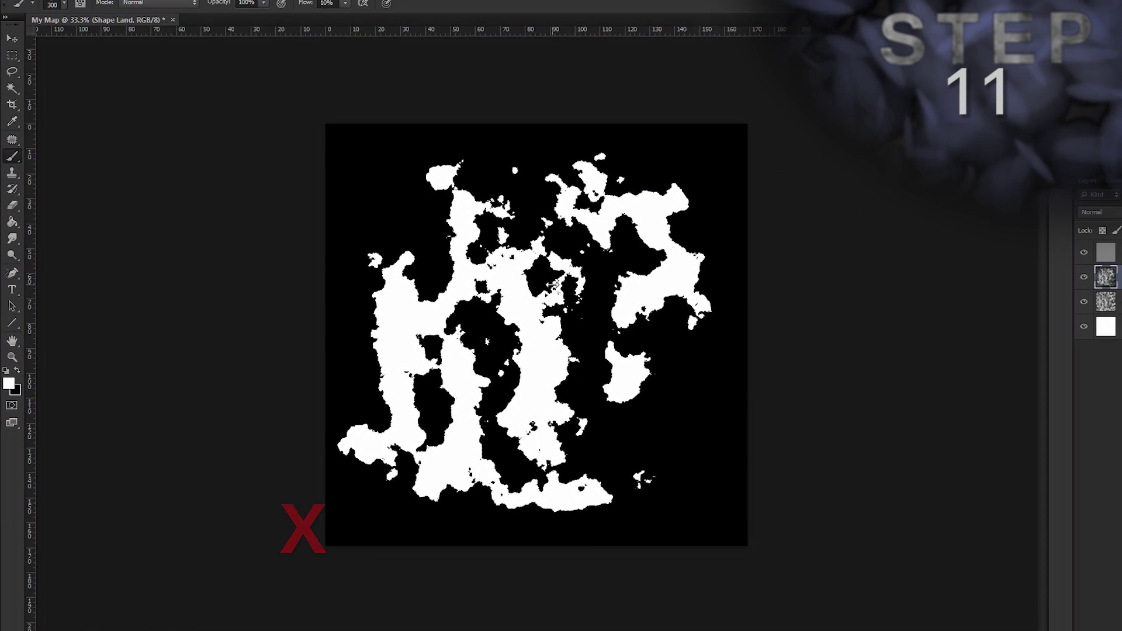
{"action": "mouse_move", "coordinate": [520, 286]}
{"action": "left_mouse_down"}
{"action": "mouse_move", "coordinate": [446, 337]}
{"action": "mouse_move", "coordinate": [437, 311]}
{"action": "mouse_move", "coordinate": [529, 326]}
{"action": "mouse_move", "coordinate": [561, 281]}
{"action": "mouse_move", "coordinate": [438, 318]}
{"action": "mouse_move", "coordinate": [508, 234]}
{"action": "mouse_move", "coordinate": [438, 248]}
{"action": "mouse_move", "coordinate": [432, 283]}
{"action": "mouse_move", "coordinate": [397, 263]}
{"action": "mouse_move", "coordinate": [455, 374]}
{"action": "left_mouse_up"}
{"action": "key", "text": "x"}
{"action": "mouse_move", "coordinate": [359, 436]}
{"action": "left_mouse_down"}
{"action": "mouse_move", "coordinate": [353, 413]}
{"action": "mouse_move", "coordinate": [368, 444]}
{"action": "mouse_move", "coordinate": [403, 374]}
{"action": "mouse_move", "coordinate": [450, 444]}
{"action": "mouse_move", "coordinate": [558, 482]}
{"action": "mouse_move", "coordinate": [485, 409]}
{"action": "mouse_move", "coordinate": [526, 485]}
{"action": "mouse_move", "coordinate": [444, 455]}
{"action": "mouse_move", "coordinate": [503, 485]}
{"action": "left_mouse_up"}
{"action": "key", "text": "x"}
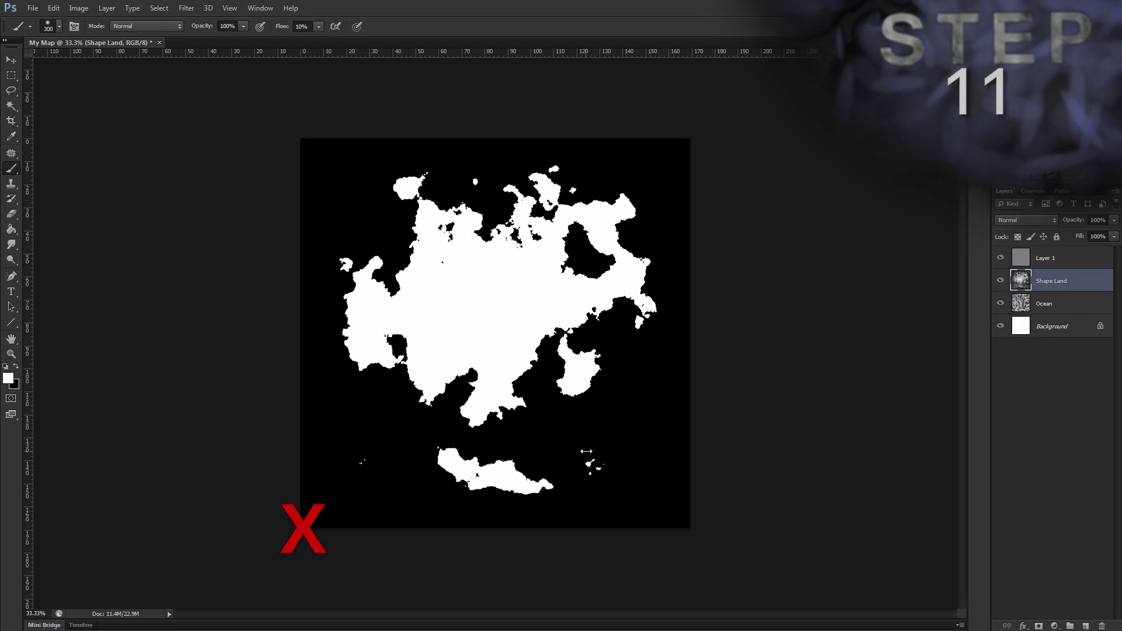
{"action": "mouse_move", "coordinate": [587, 462]}
{"action": "left_mouse_down"}
{"action": "mouse_move", "coordinate": [620, 421]}
{"action": "mouse_move", "coordinate": [596, 461]}
{"action": "mouse_move", "coordinate": [601, 428]}
{"action": "mouse_move", "coordinate": [612, 452]}
{"action": "left_mouse_up"}
{"action": "key", "text": "x"}
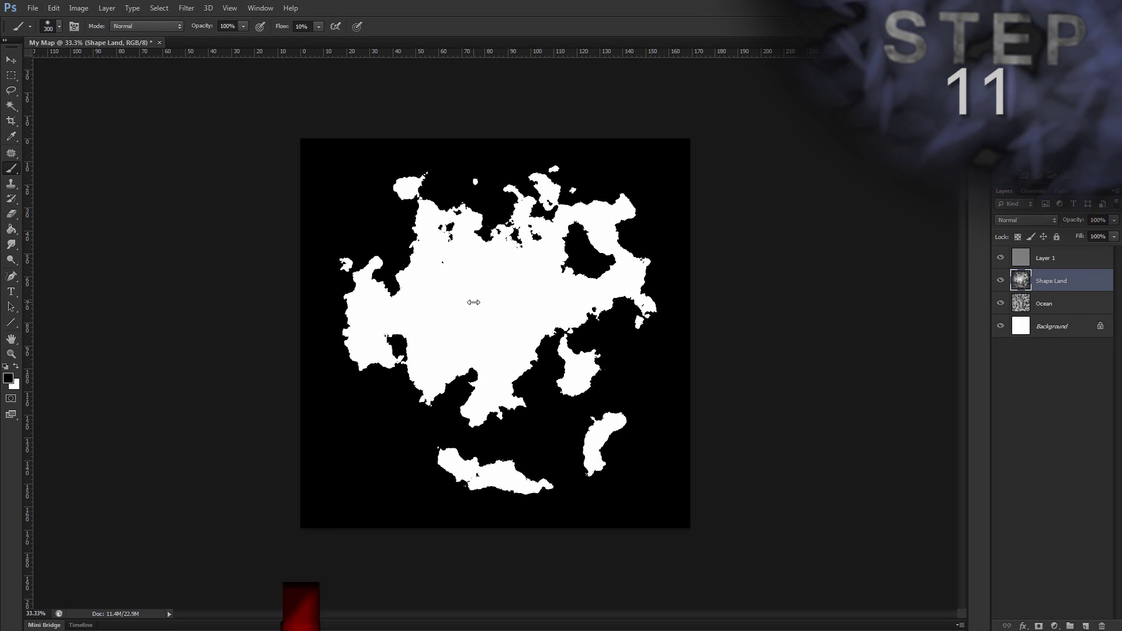
{"action": "key", "text": "z"}
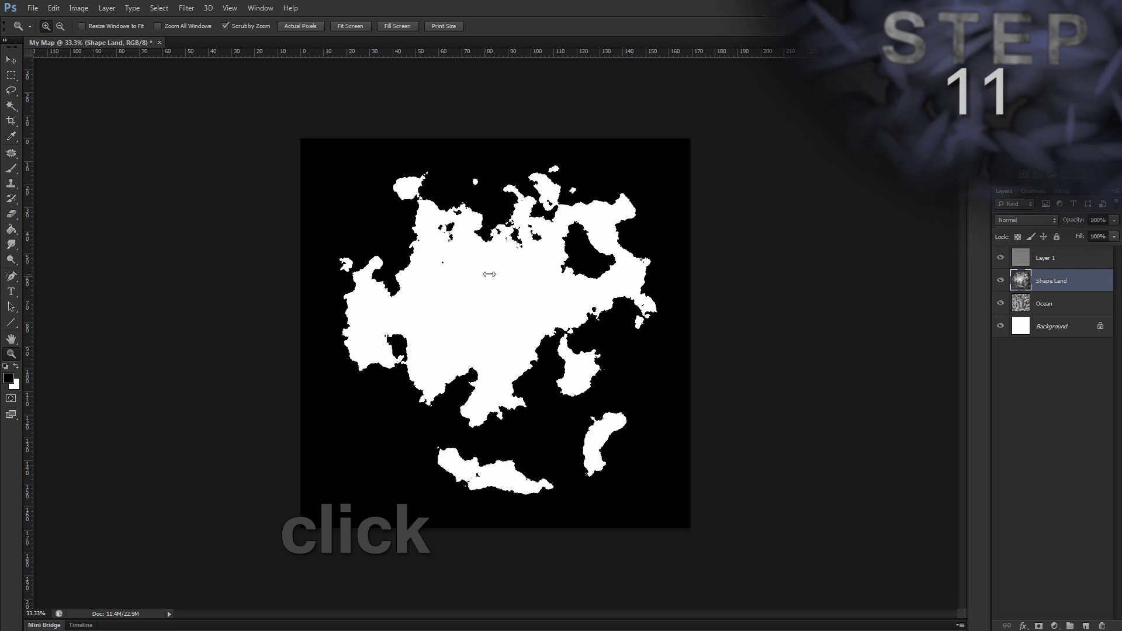
{"action": "left_click_drag", "start_coordinate": [489, 274], "coordinate": [490, 272]}
{"action": "key", "text": "alt"}
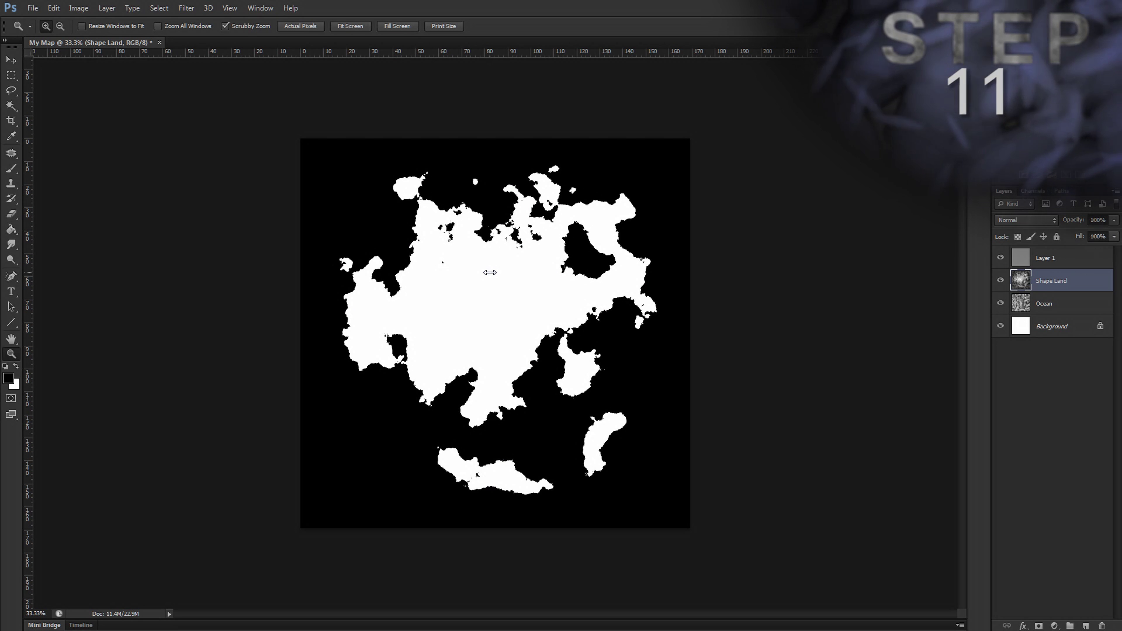
{"action": "key", "text": "b"}
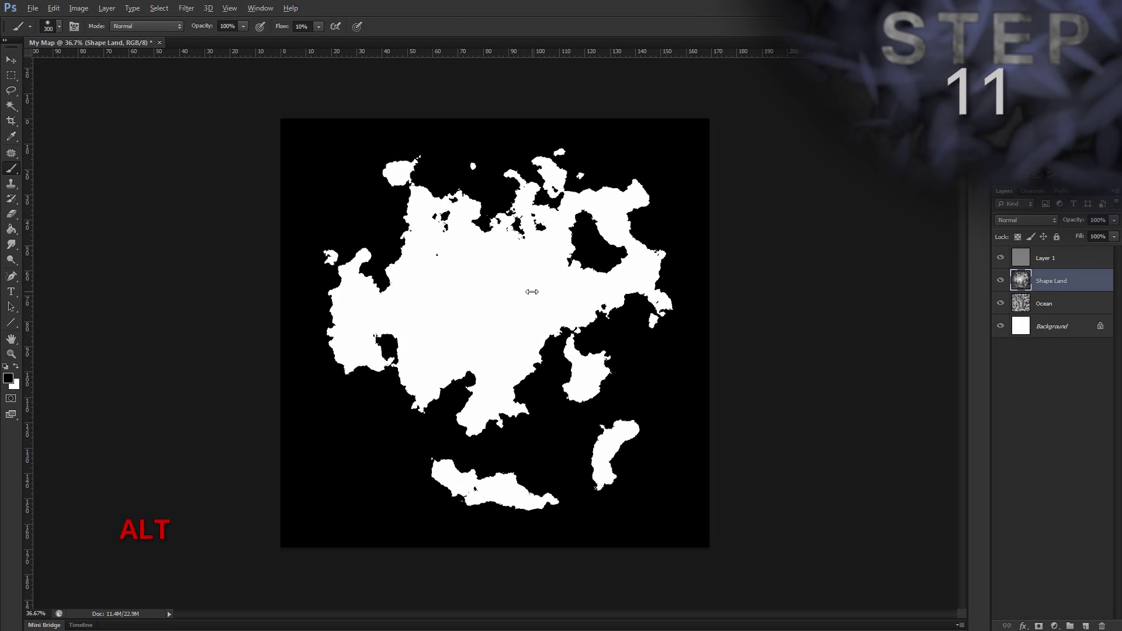
{"action": "scroll", "coordinate": [531, 292], "scroll_direction": "up", "scroll_amount": 5, "text": "alt"}
{"action": "scroll", "coordinate": [532, 291], "scroll_direction": "down", "scroll_amount": 6, "text": "alt"}
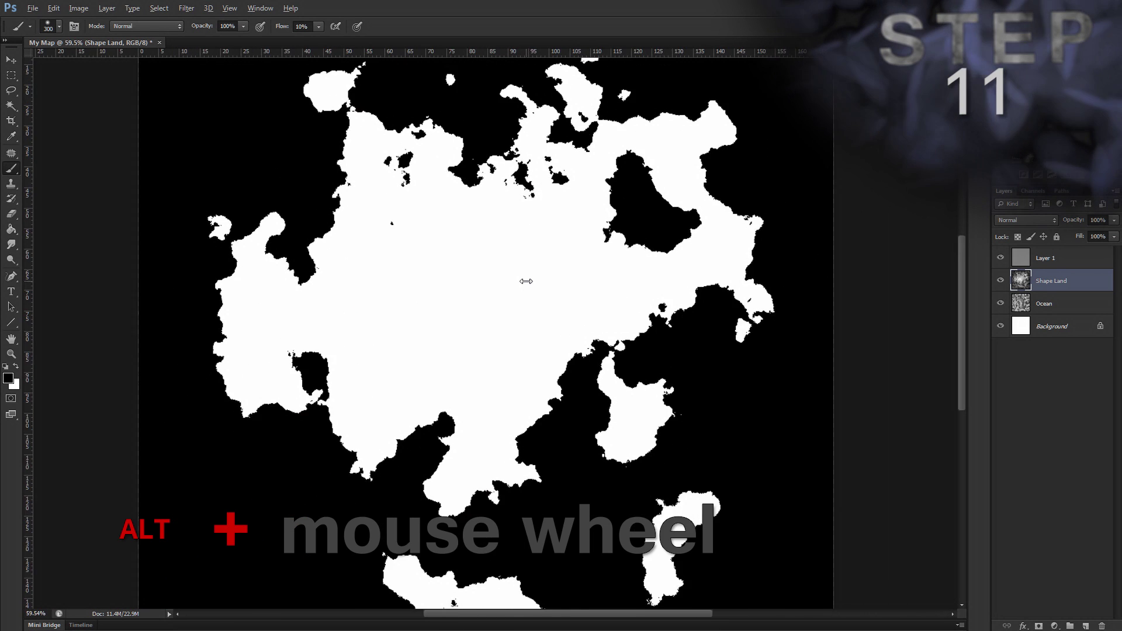
{"action": "scroll", "coordinate": [520, 282], "scroll_direction": "up", "scroll_amount": 4, "text": "alt"}
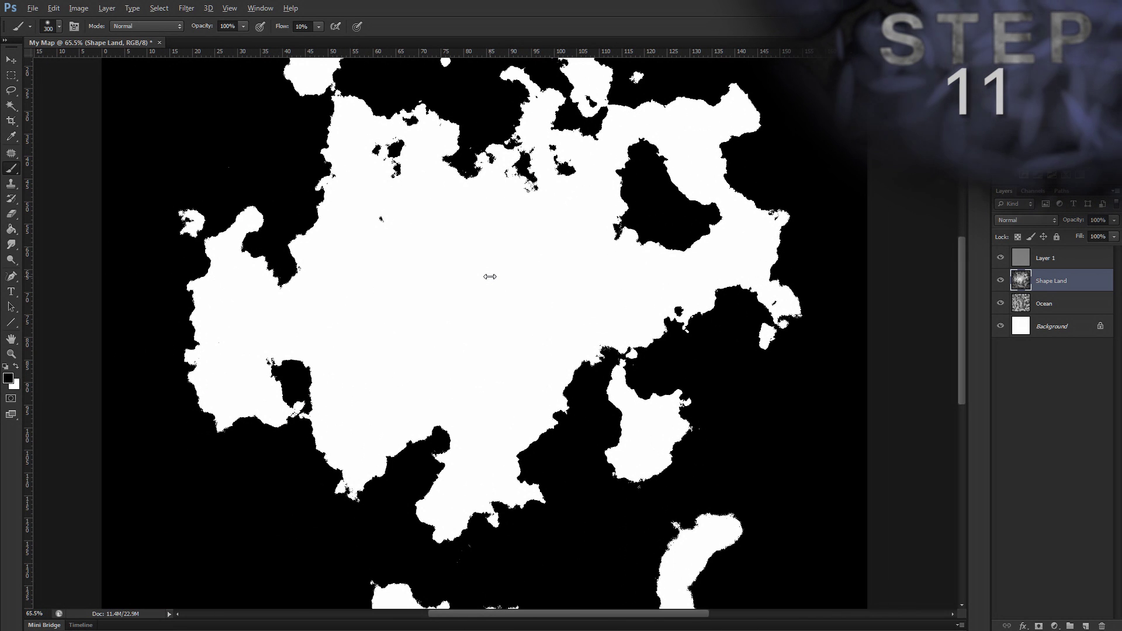
{"action": "scroll", "coordinate": [490, 276], "scroll_direction": "up", "scroll_amount": 2, "text": "alt"}
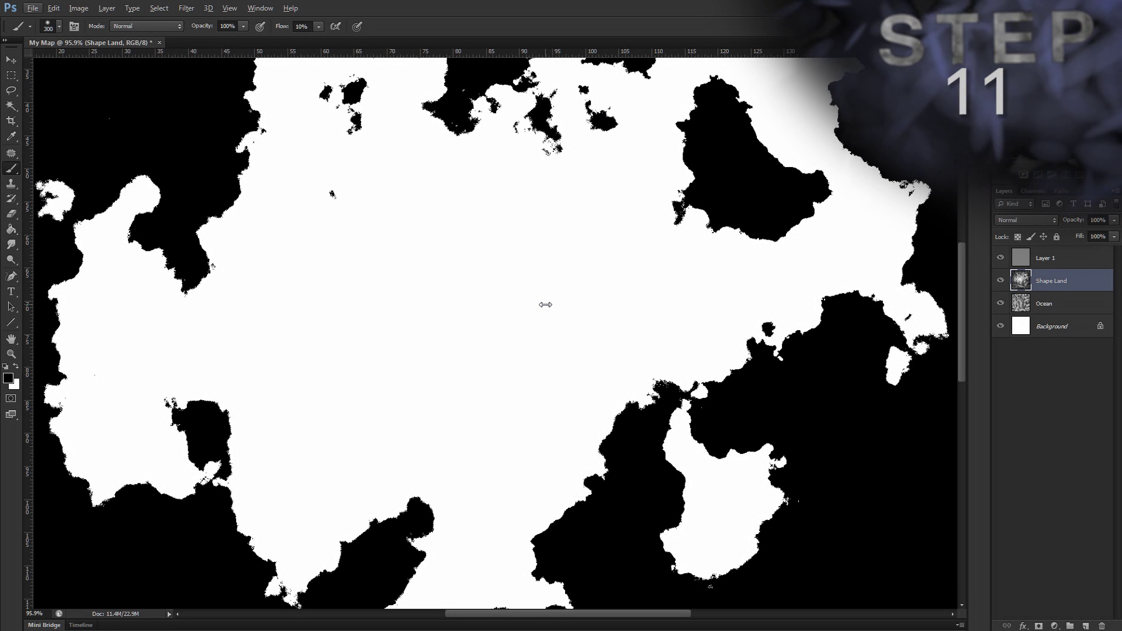
{"action": "left_click_drag", "start_coordinate": [545, 304], "coordinate": [502, 330]}
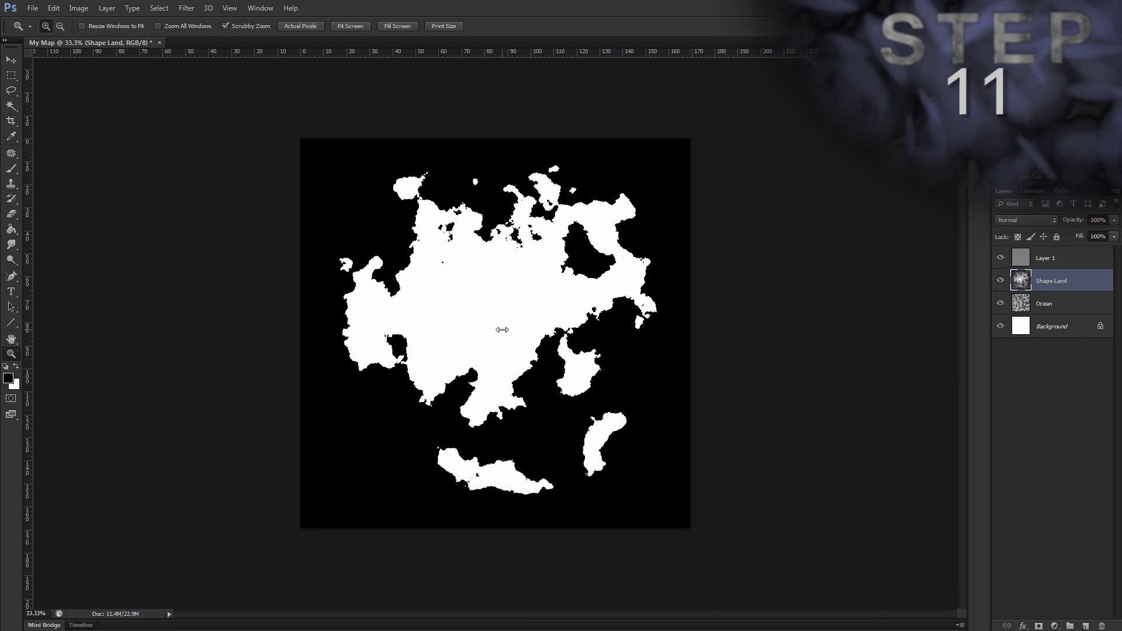
{"action": "key", "text": "b"}
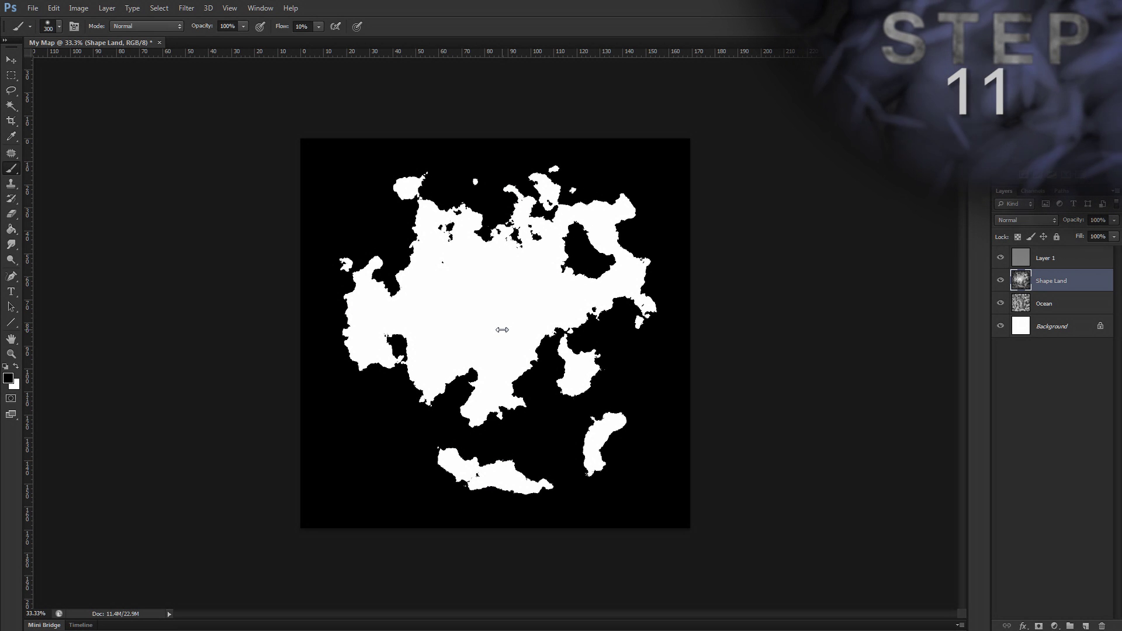
Step: Merge Layer 1 down into Shape Land and reset colours to black and white
{"action": "left_click", "coordinate": [1076, 258]}
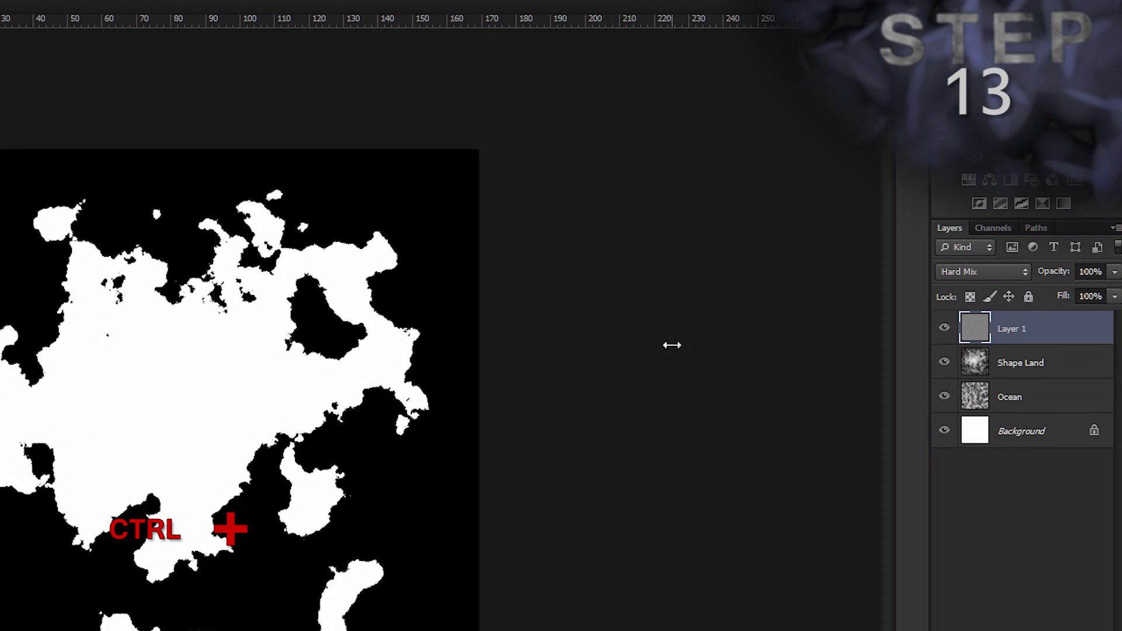
{"action": "key", "text": "ctrl+e"}
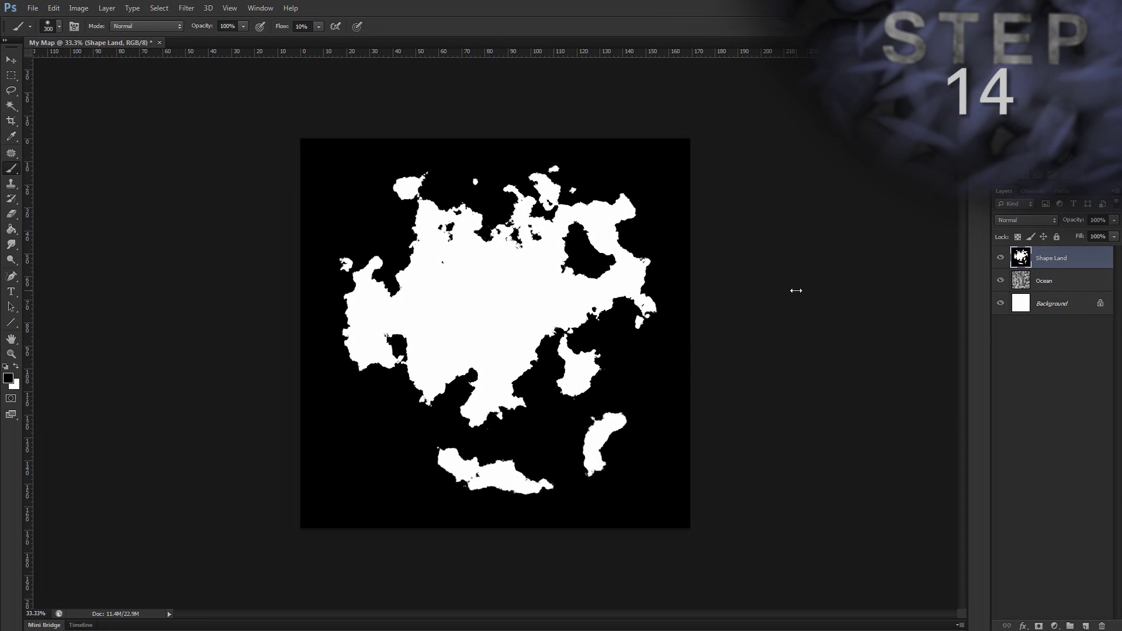
{"action": "key", "text": "d"}
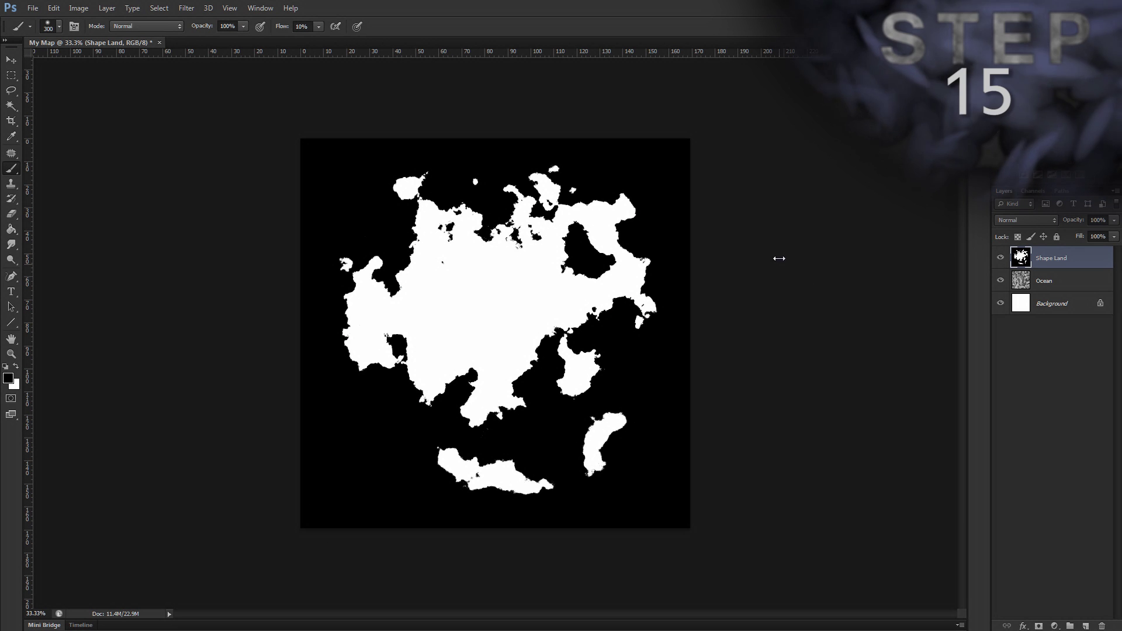
Step: Select the black ocean with Color Range at Fuzziness 1
{"action": "key", "text": "alt"}
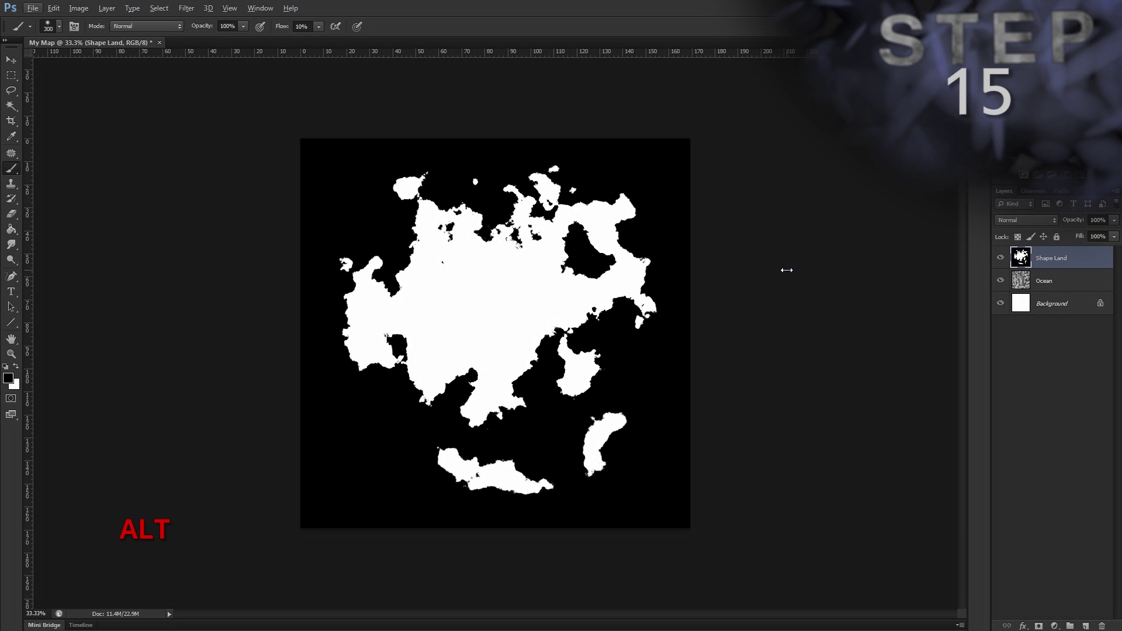
{"action": "key", "text": "s"}
{"action": "key", "text": "c"}
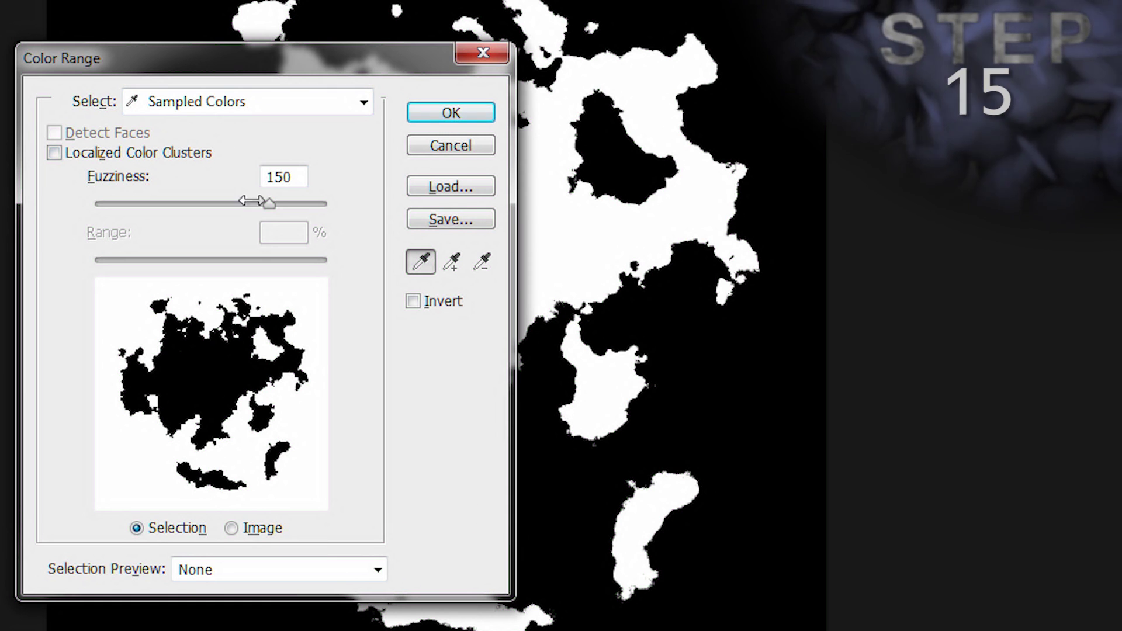
{"action": "double_click", "coordinate": [295, 175]}
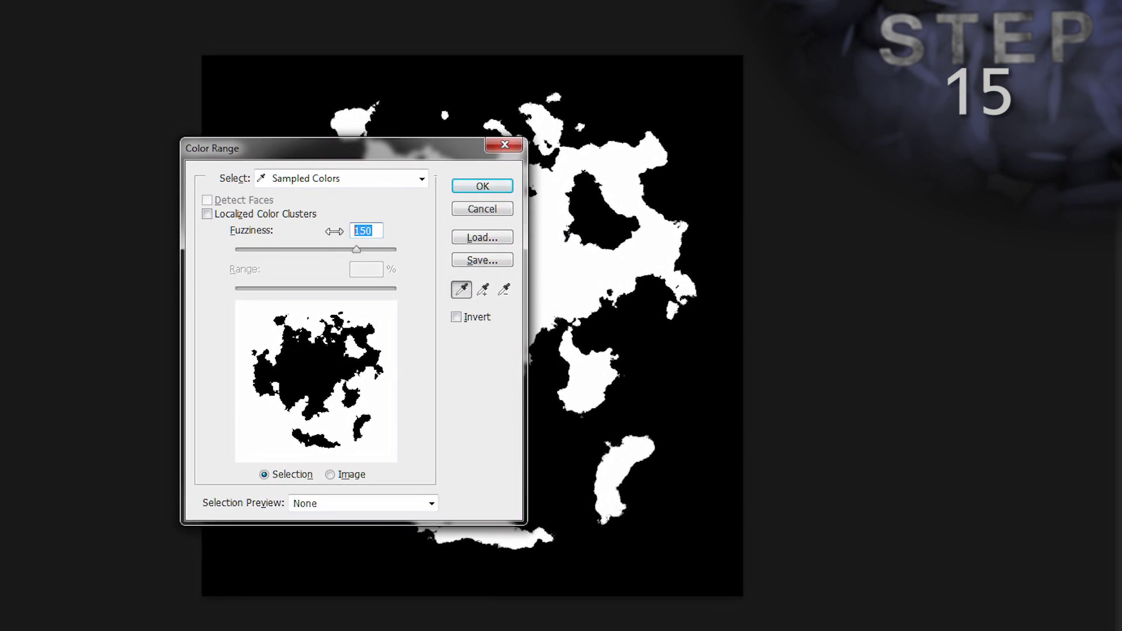
{"action": "type", "text": "1"}
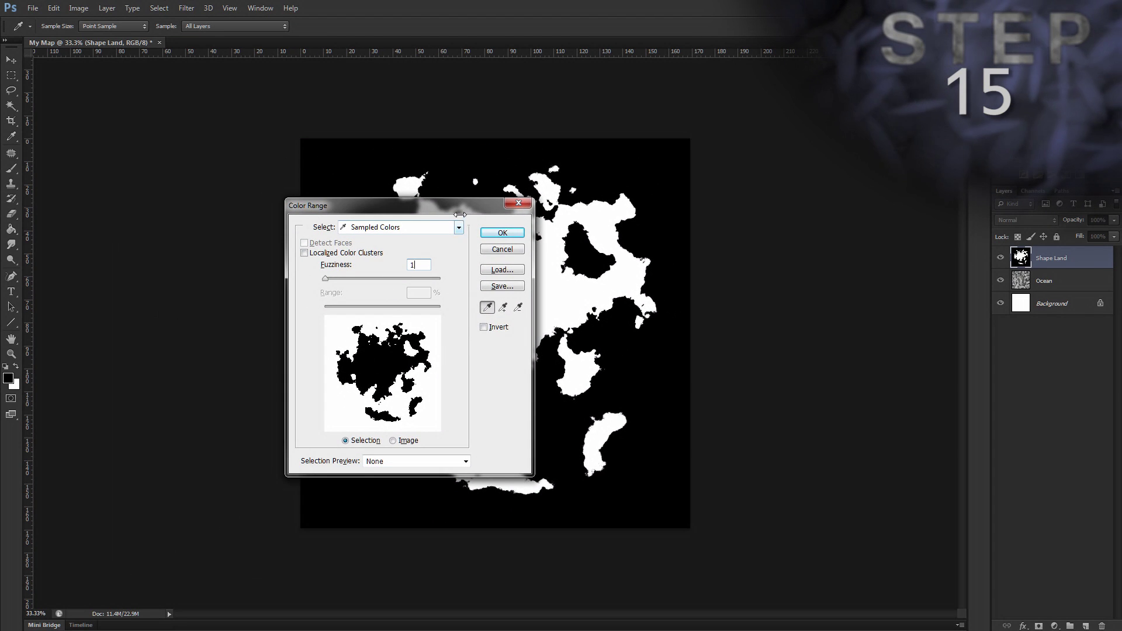
{"action": "left_click_drag", "start_coordinate": [460, 214], "coordinate": [838, 232]}
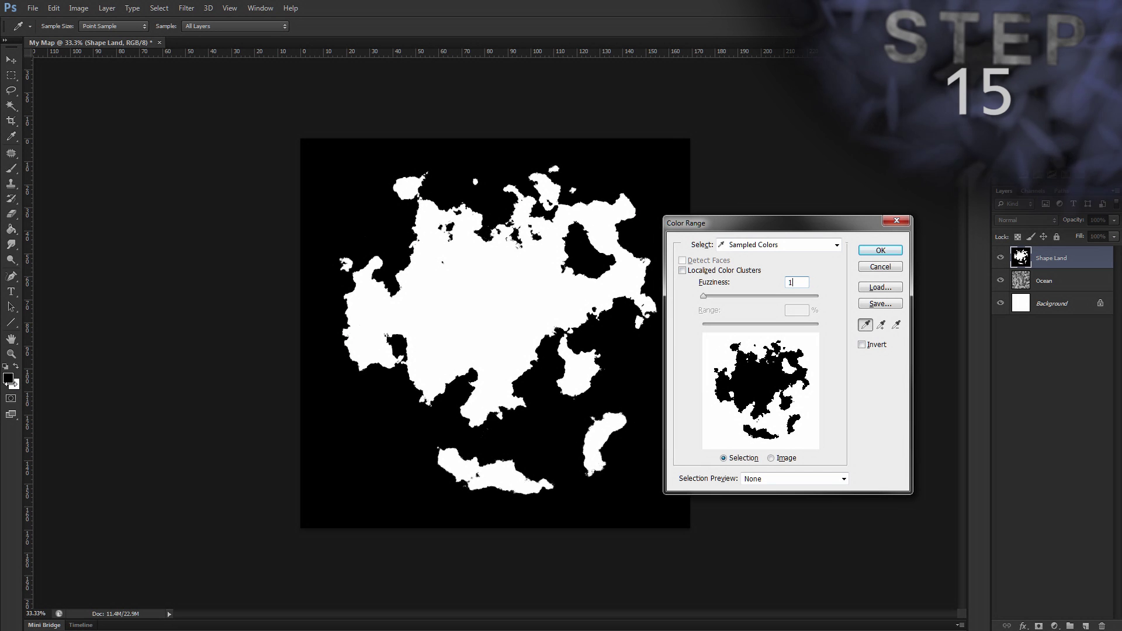
{"action": "left_click", "coordinate": [864, 247]}
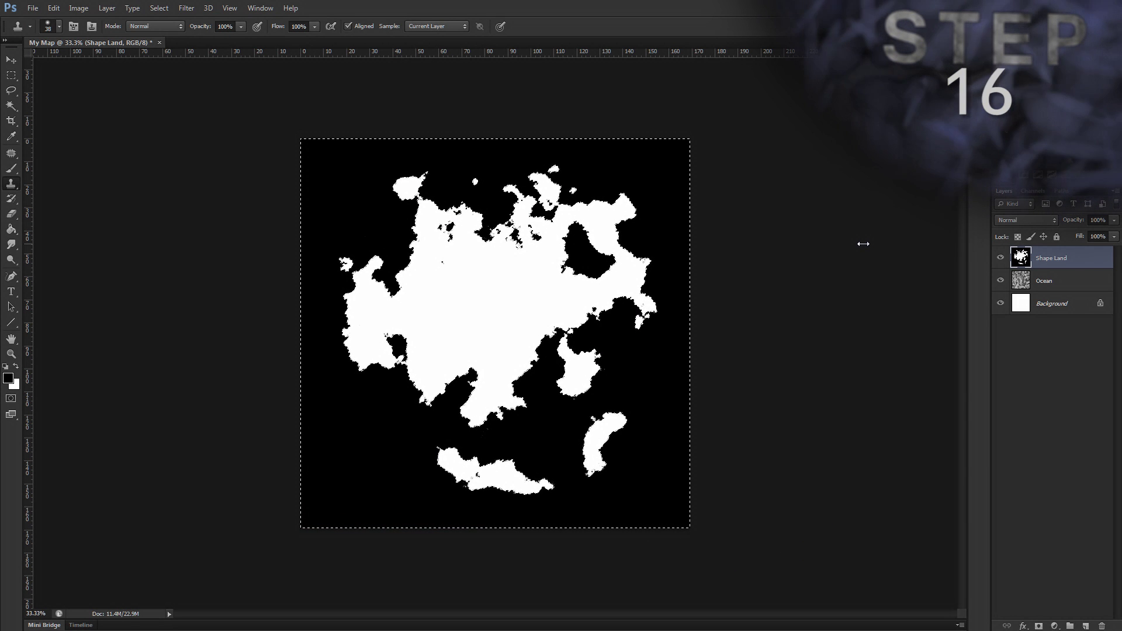
Step: Delete the selected black ocean pixels from Shape Land and deselect
{"action": "key", "text": "Delete"}
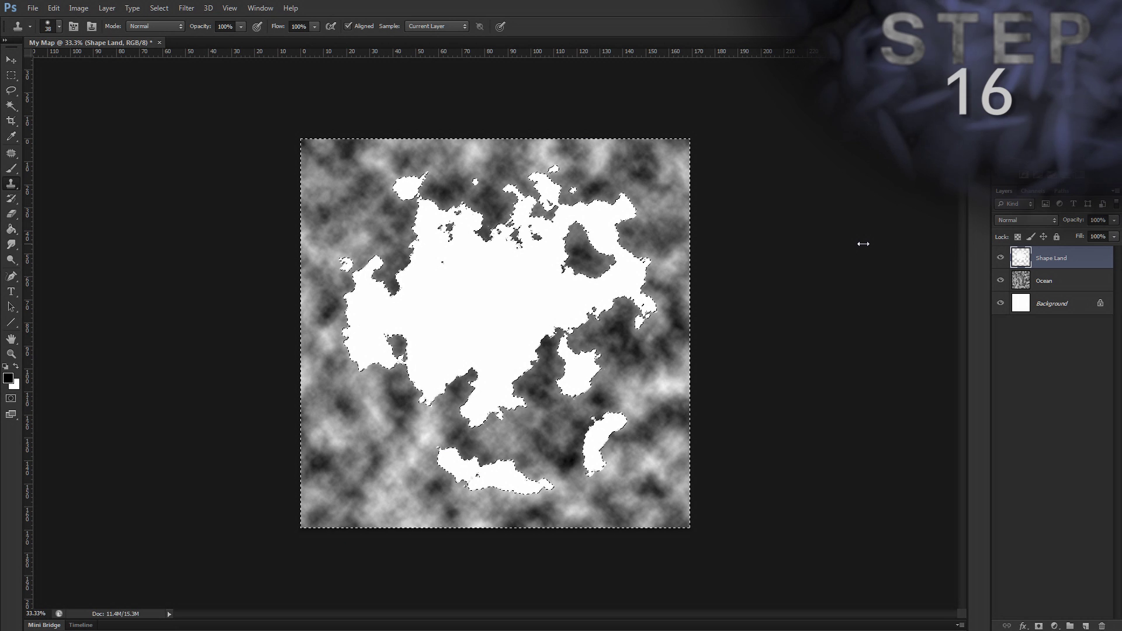
{"action": "key", "text": "Delete"}
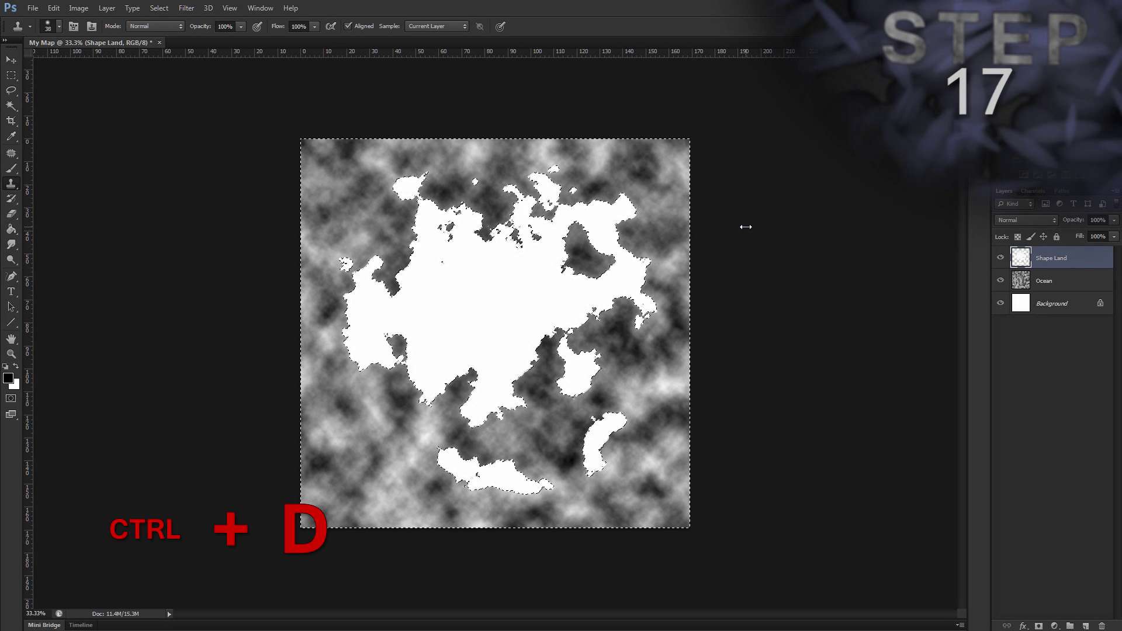
{"action": "key", "text": "ctrl+d"}
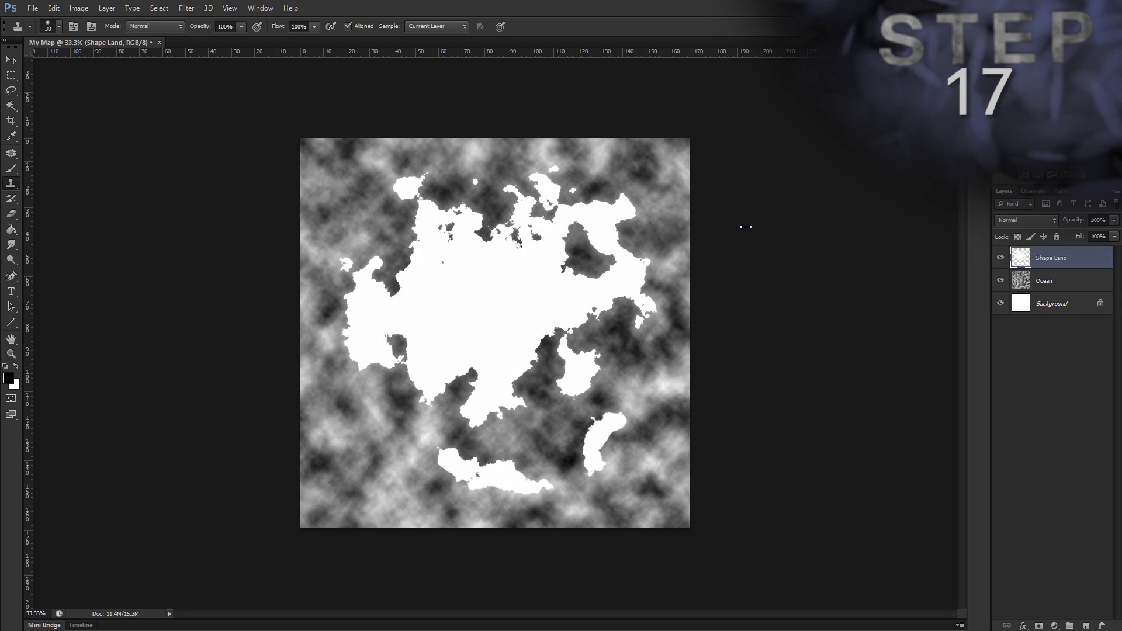
{"action": "key", "text": "b"}
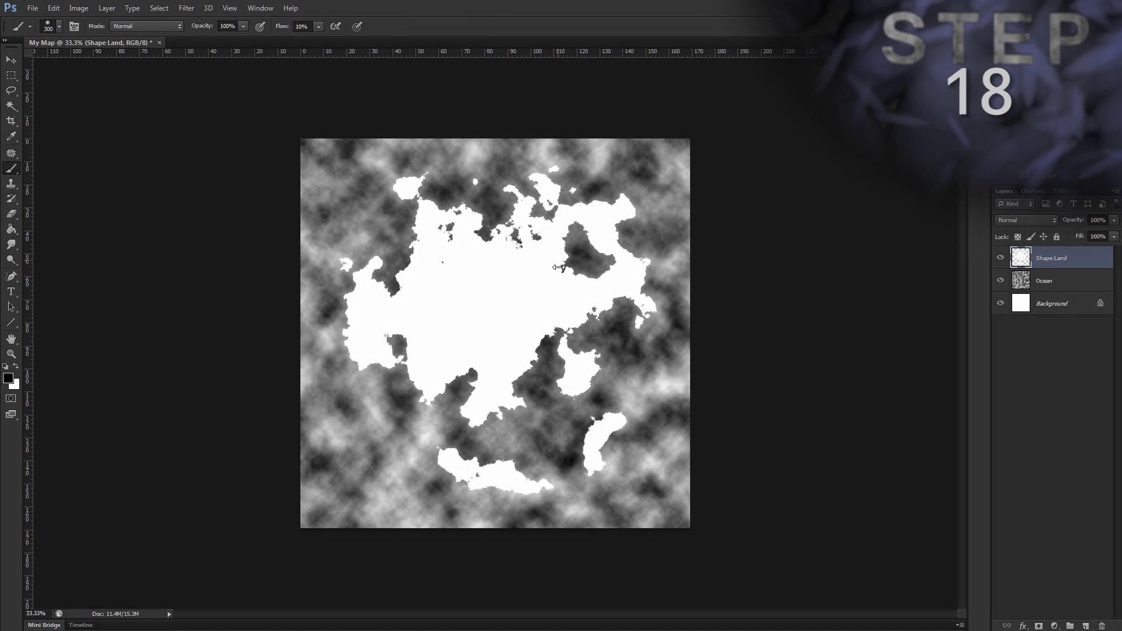
Step: Zoom the map in to 100% and pan across the jagged coastlines
{"action": "key", "text": "z"}
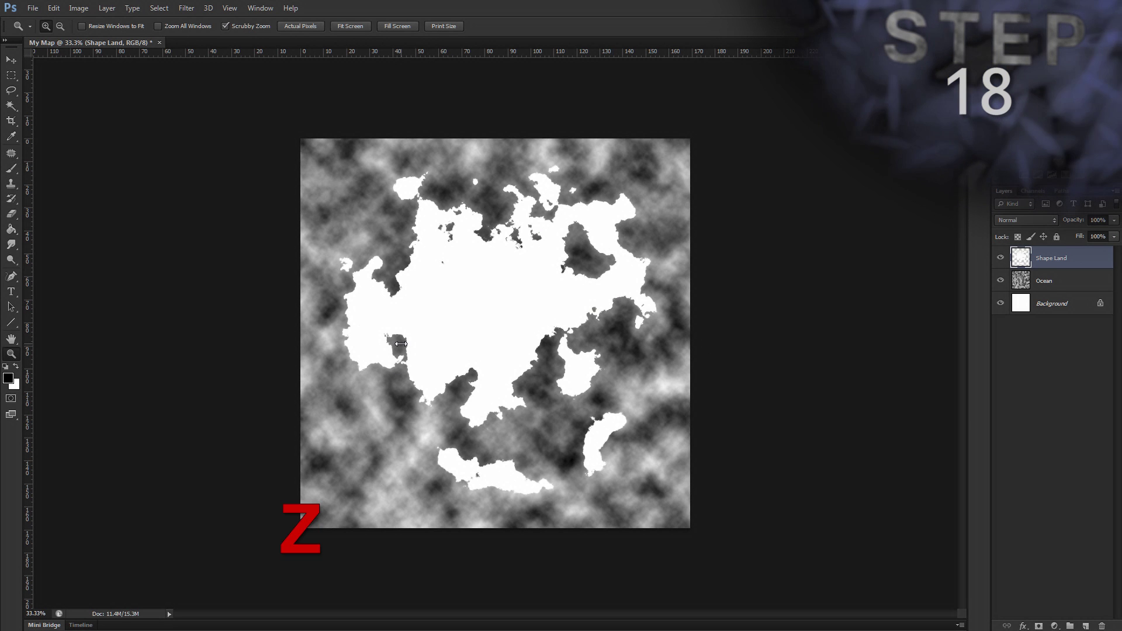
{"action": "left_click_drag", "start_coordinate": [401, 344], "coordinate": [420, 355]}
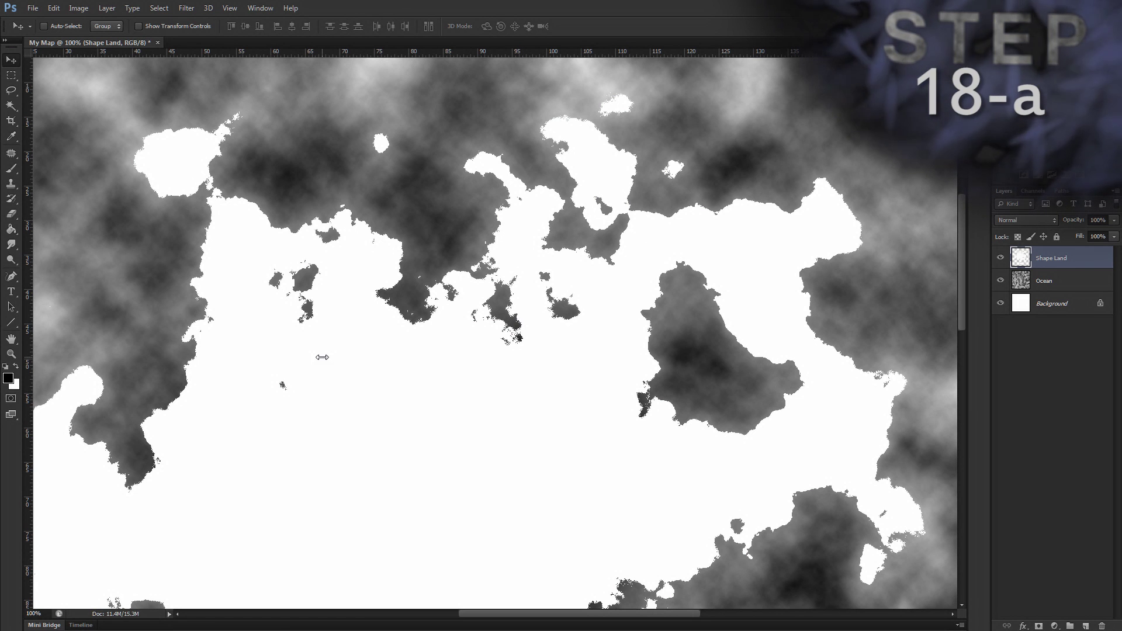
{"action": "left_click_drag", "start_coordinate": [373, 349], "coordinate": [393, 366]}
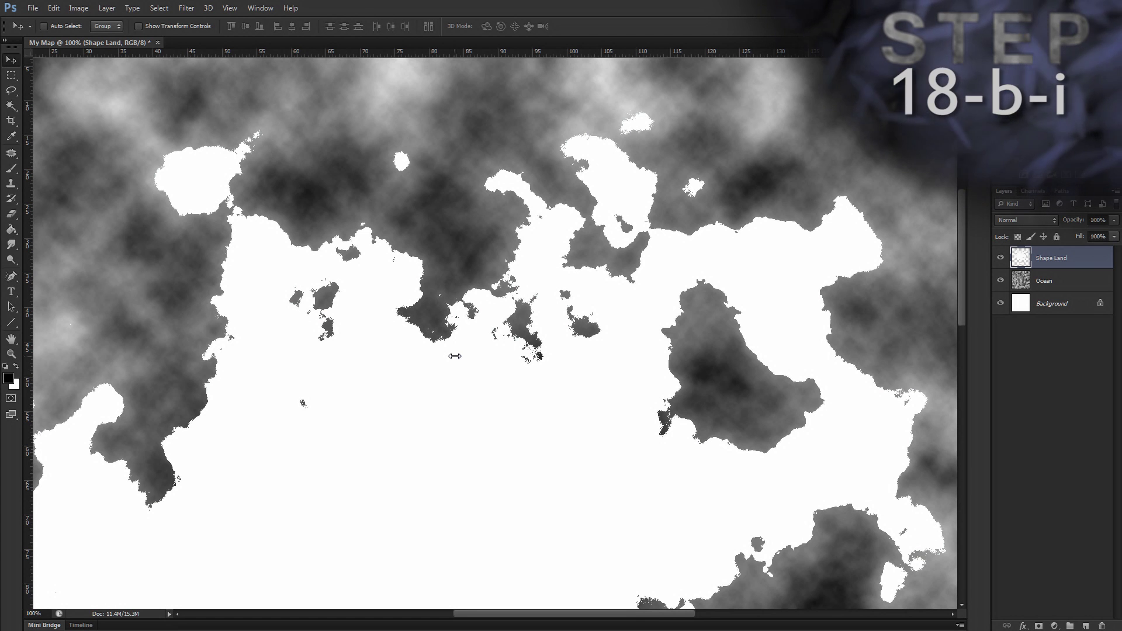
Step: Create a new empty layer named 'Base'
{"action": "key", "text": "ctrl+shift+n"}
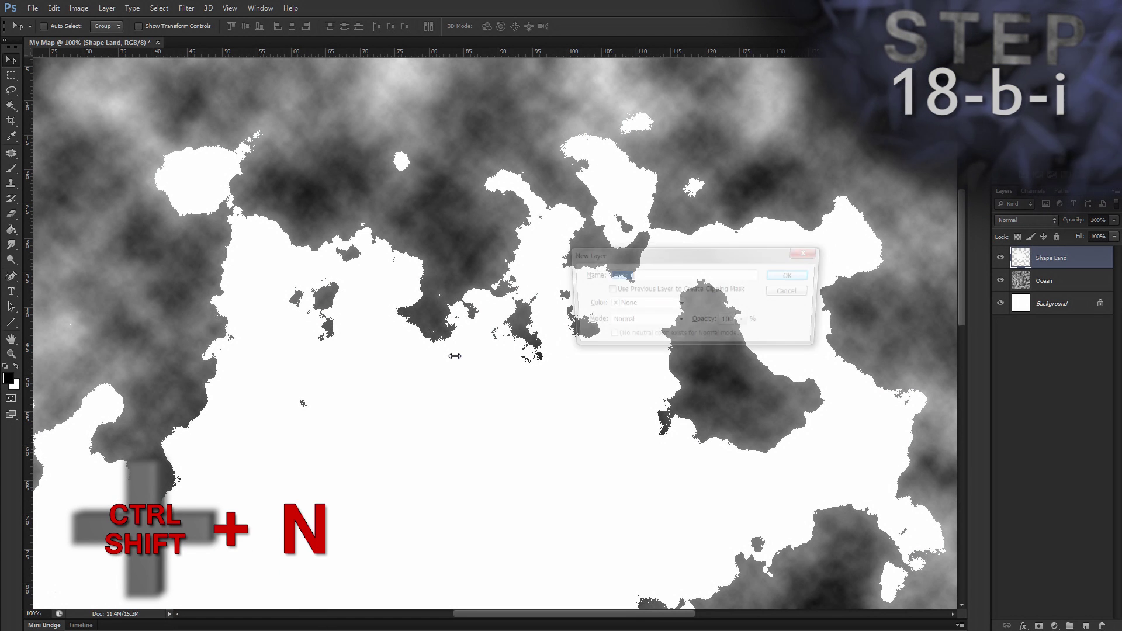
{"action": "type", "text": "Base"}
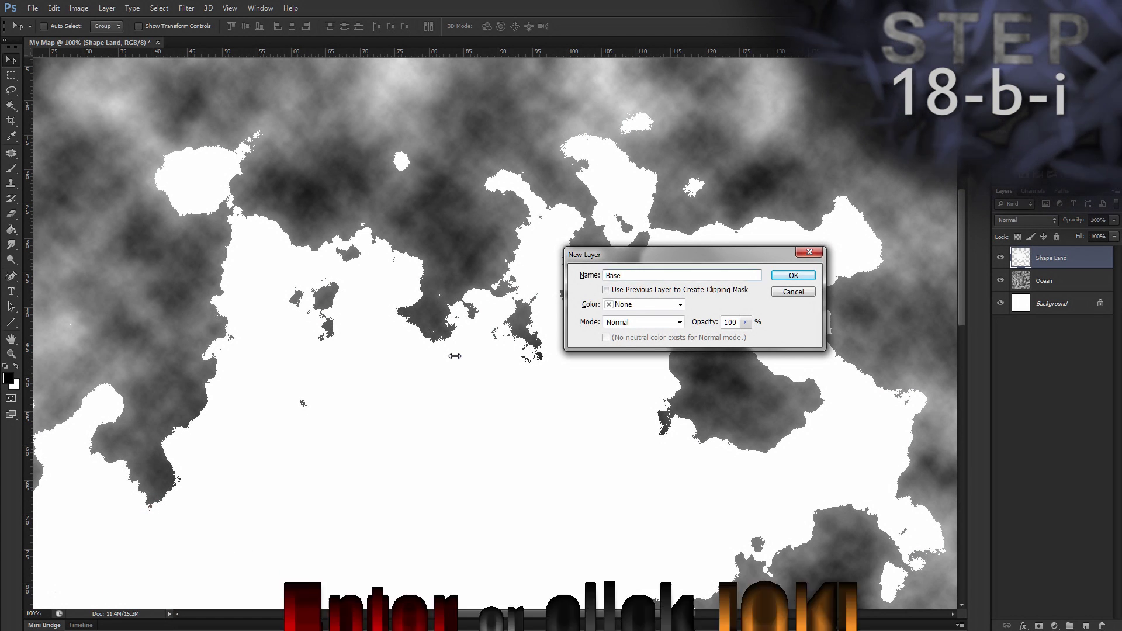
{"action": "key", "text": "Return"}
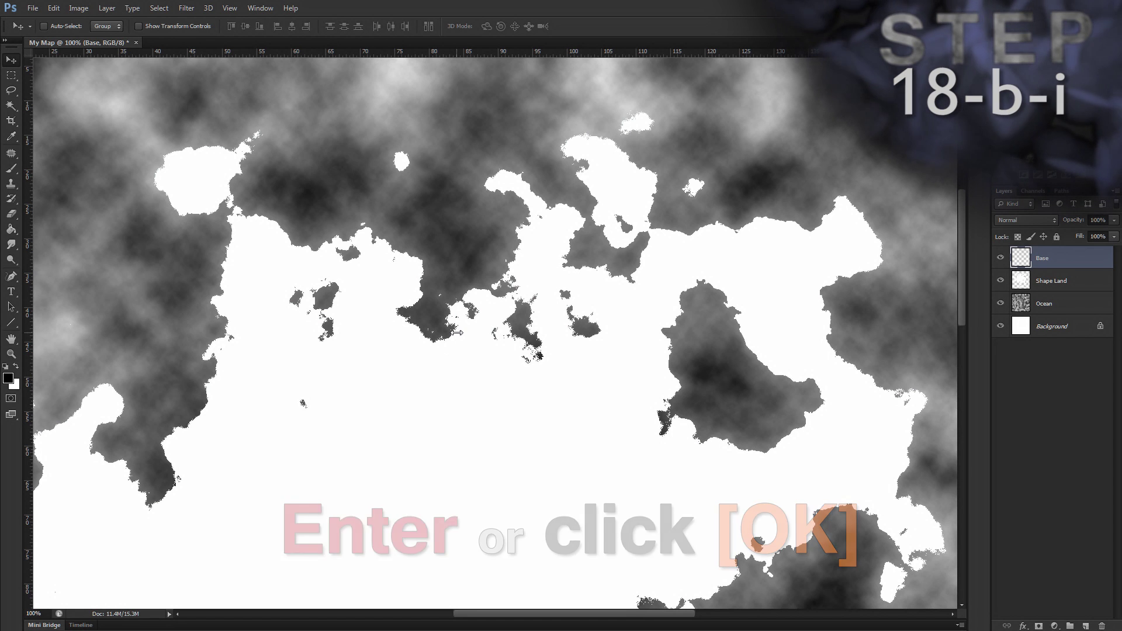
Step: Hide Shape Land and load its land shape as a selection
{"action": "left_click", "coordinate": [999, 280]}
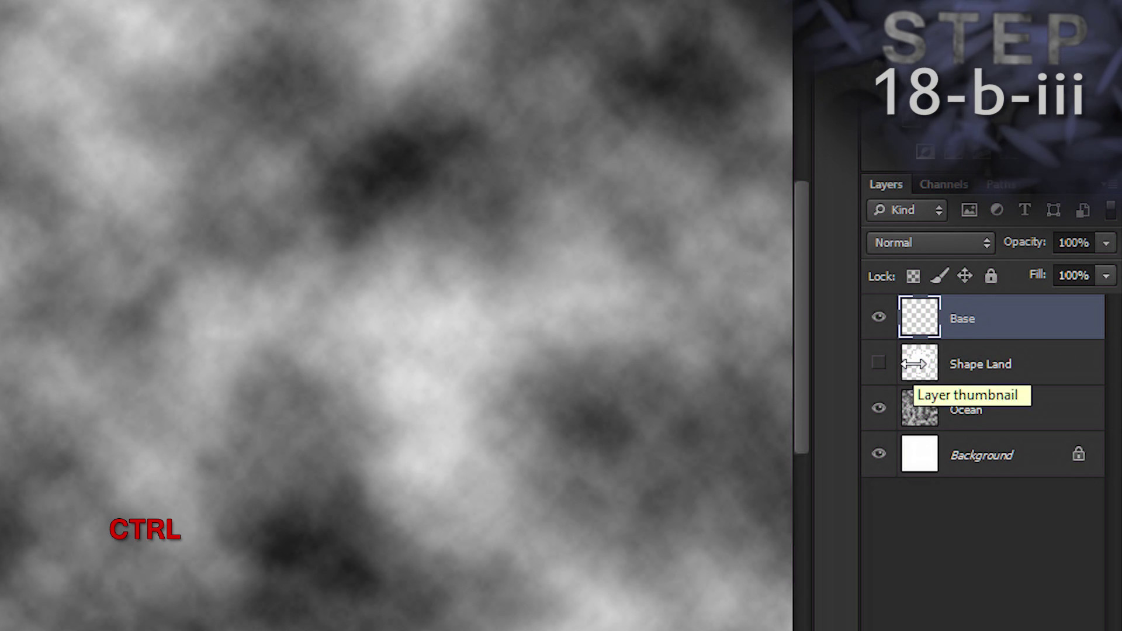
{"action": "left_click", "coordinate": [915, 365], "text": "ctrl"}
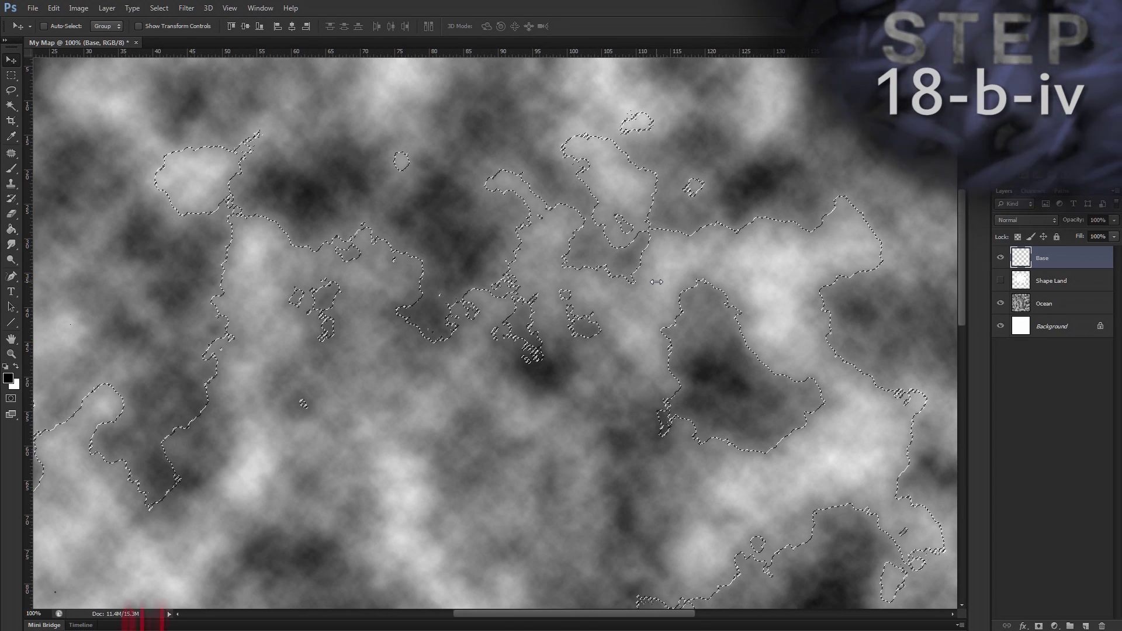
{"action": "key", "text": "alt"}
Step: Smooth the land selection by 1 px, fill it white on Base, then undo the fill
{"action": "key", "text": "s"}
{"action": "key", "text": "m"}
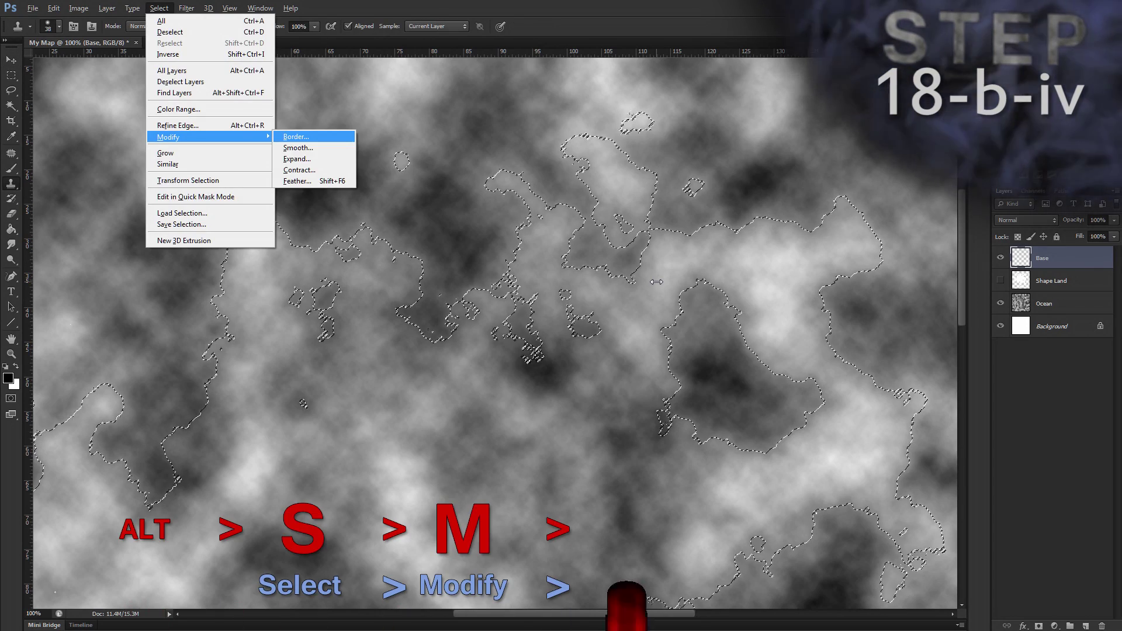
{"action": "key", "text": "s"}
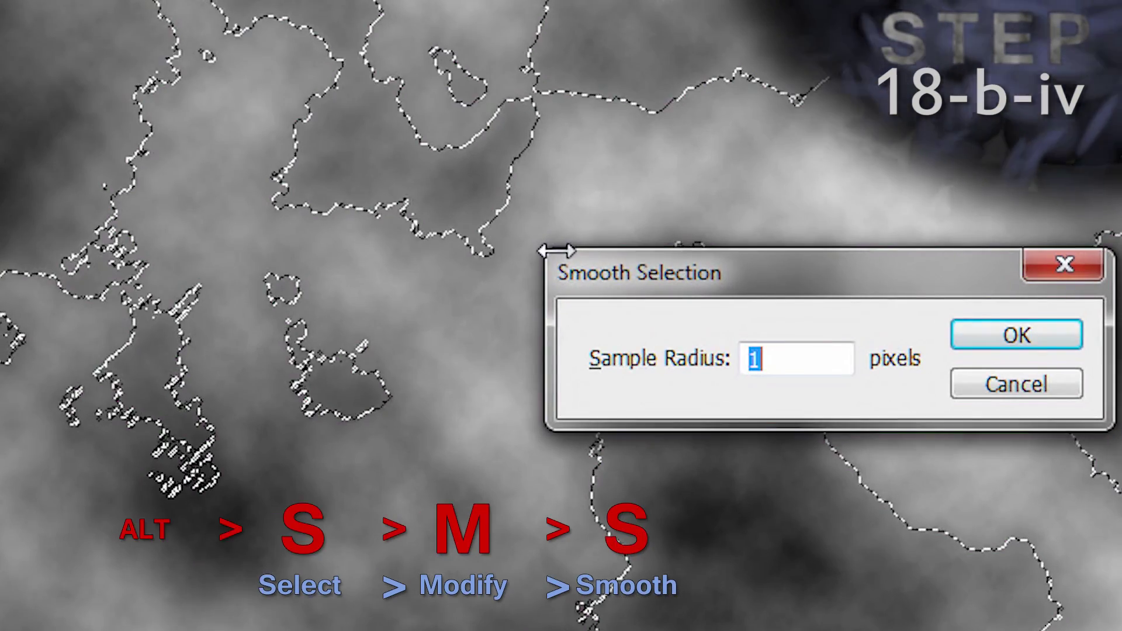
{"action": "type", "text": "1"}
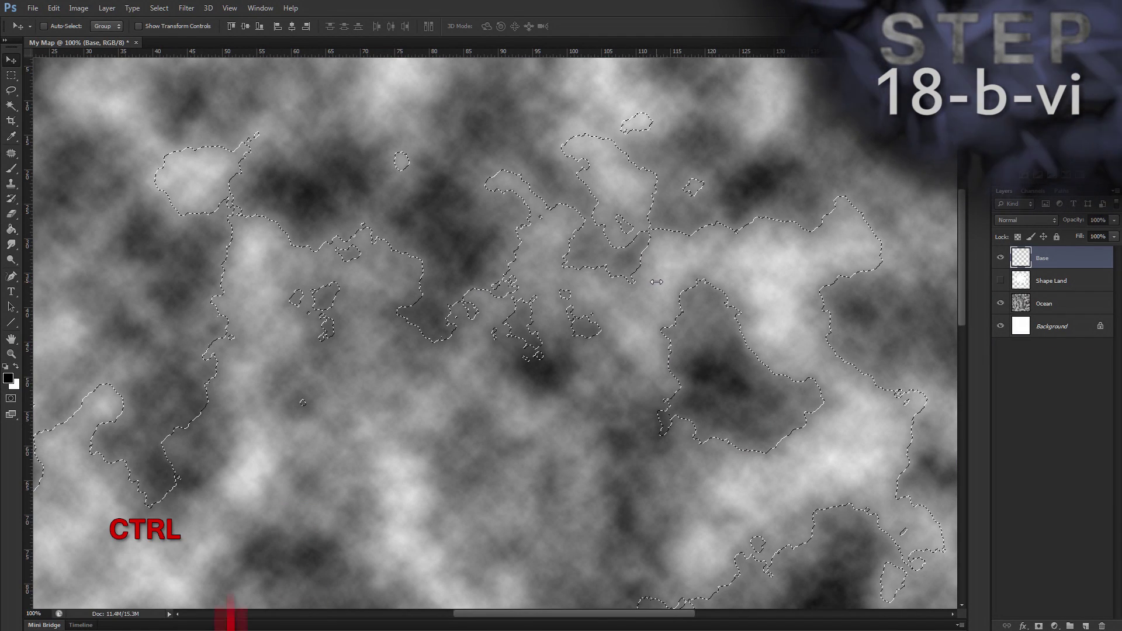
{"action": "key", "text": "ctrl+BackSpace"}
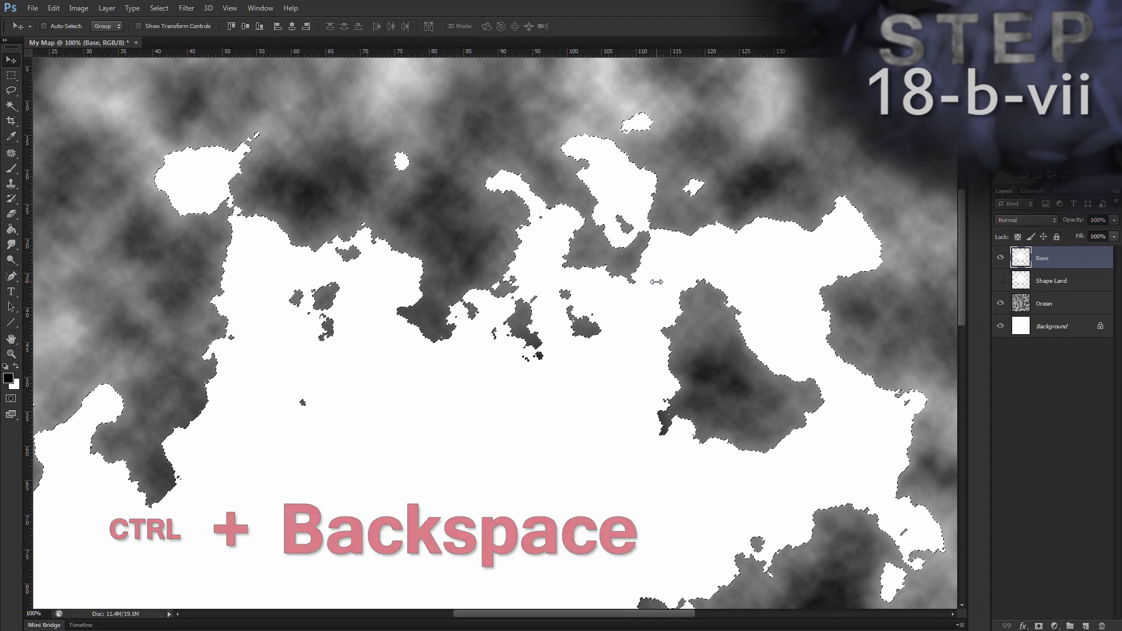
{"action": "key", "text": "ctrl+d"}
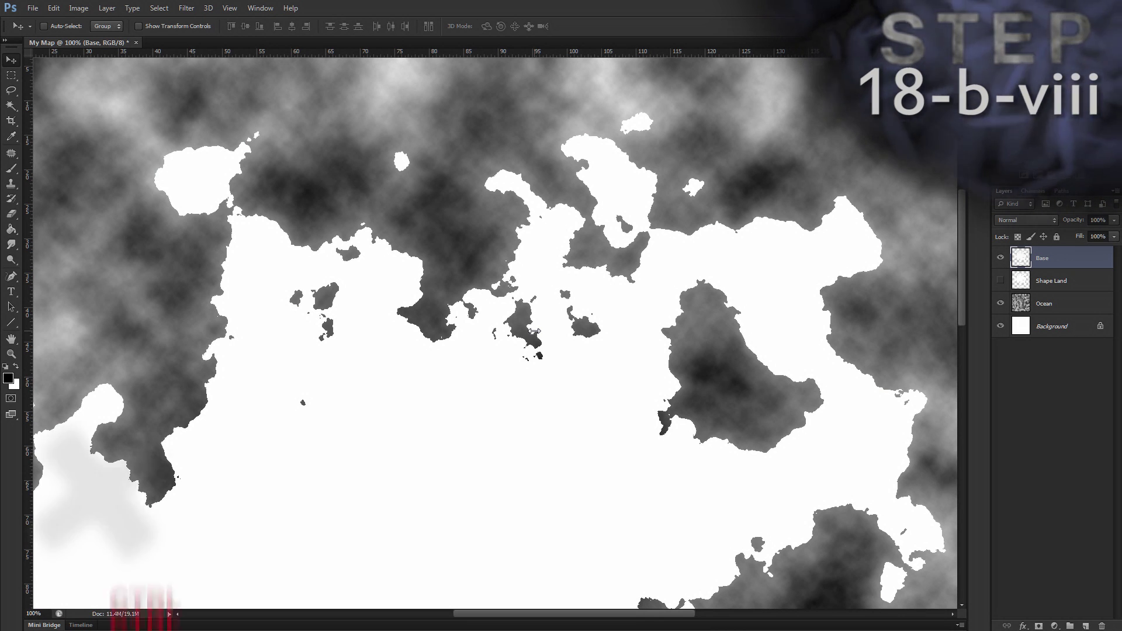
{"action": "key", "text": "ctrl+alt+z"}
{"action": "key", "text": "ctrl+alt+z"}
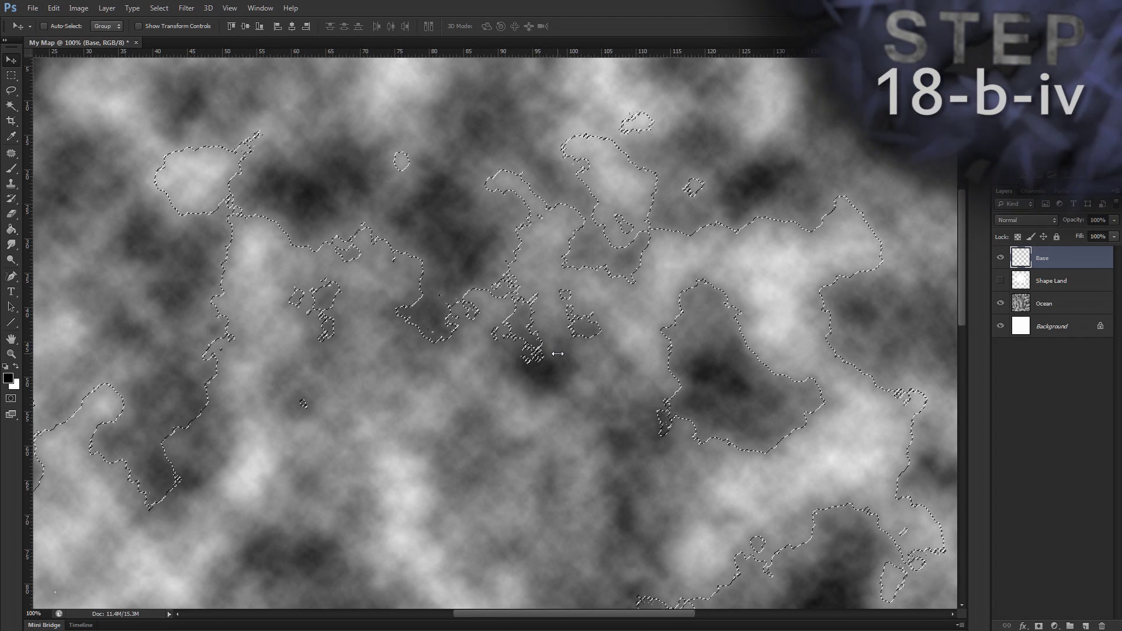
Step: Smooth the land selection with a 3 px radius, fill it white on Base and deselect
{"action": "key", "text": "alt"}
{"action": "key", "text": "s"}
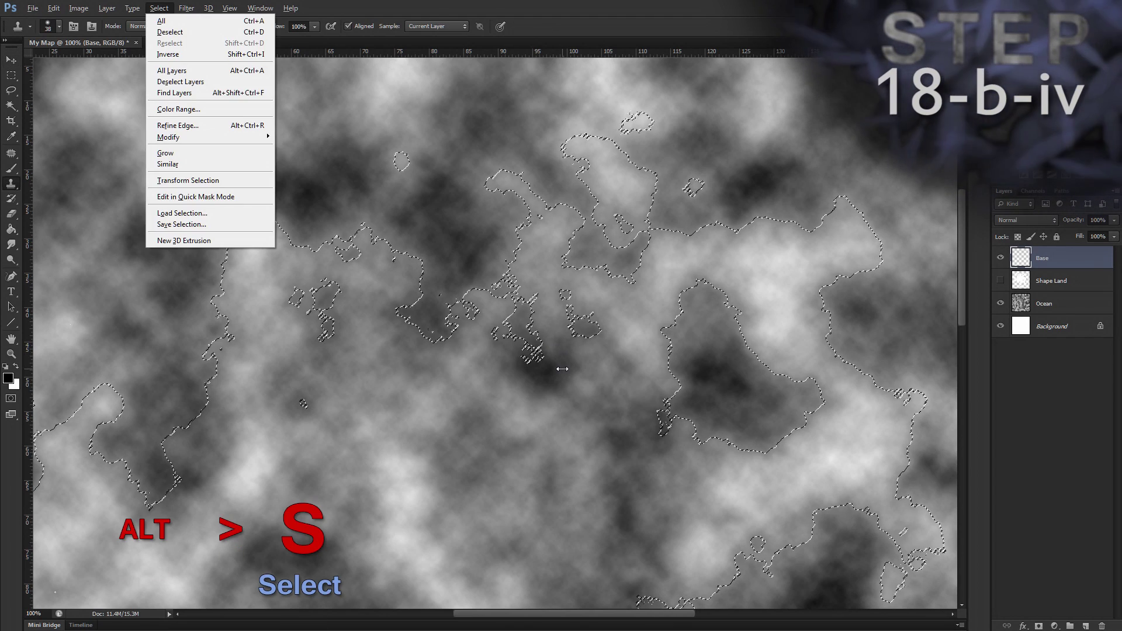
{"action": "key", "text": "m"}
{"action": "key", "text": "s"}
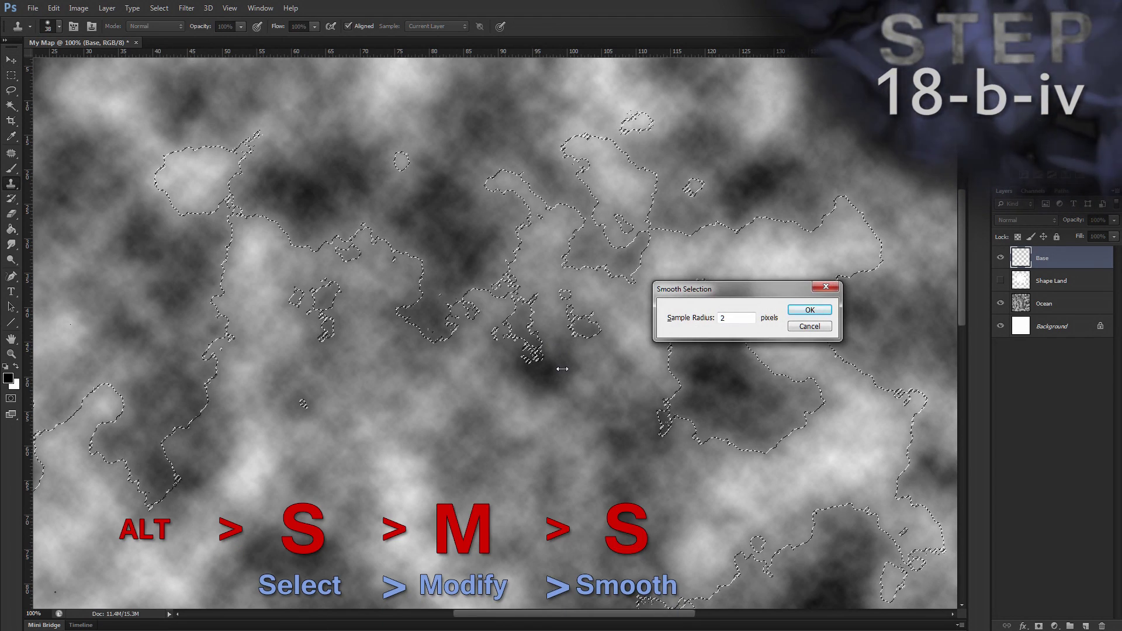
{"action": "key", "text": "BackSpace"}
{"action": "type", "text": "3"}
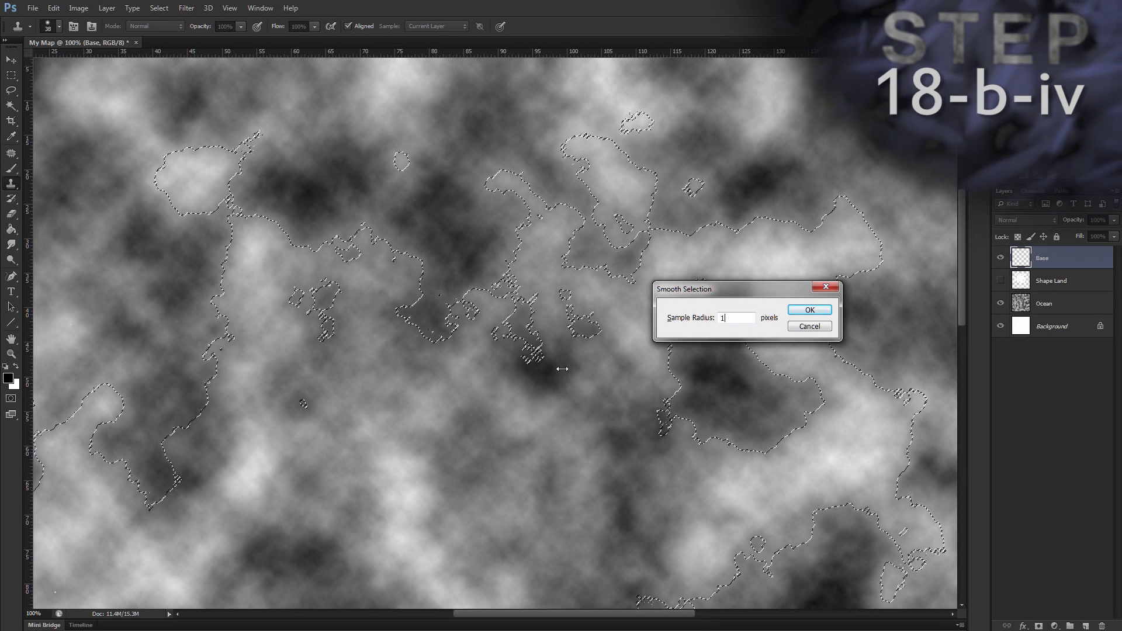
{"action": "key", "text": "Return"}
{"action": "key", "text": "v"}
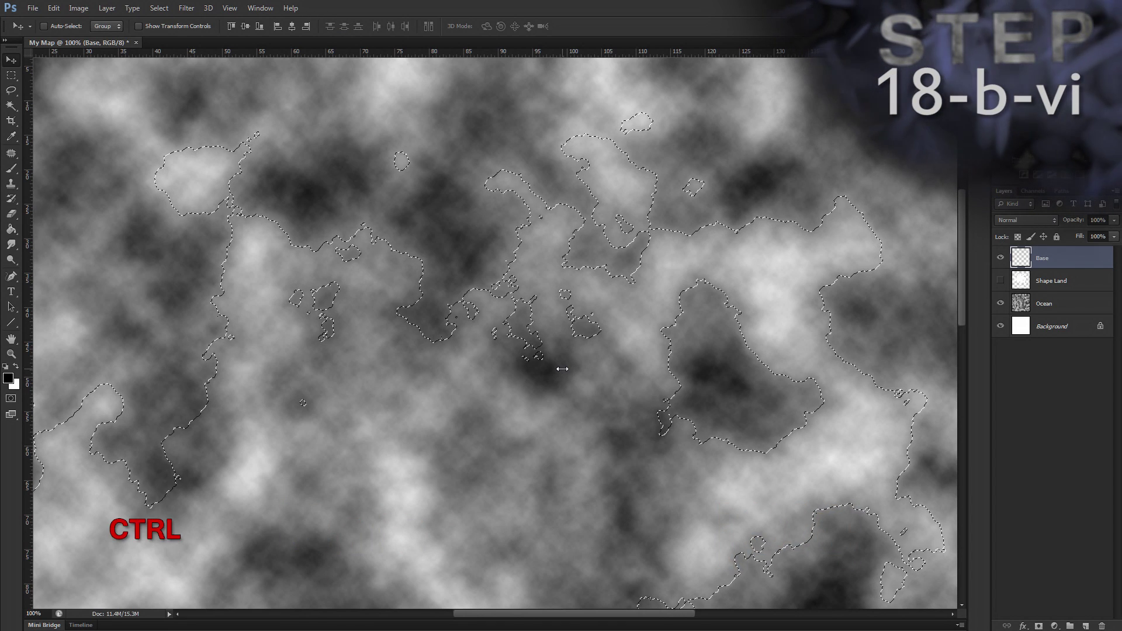
{"action": "key", "text": "ctrl+BackSpace"}
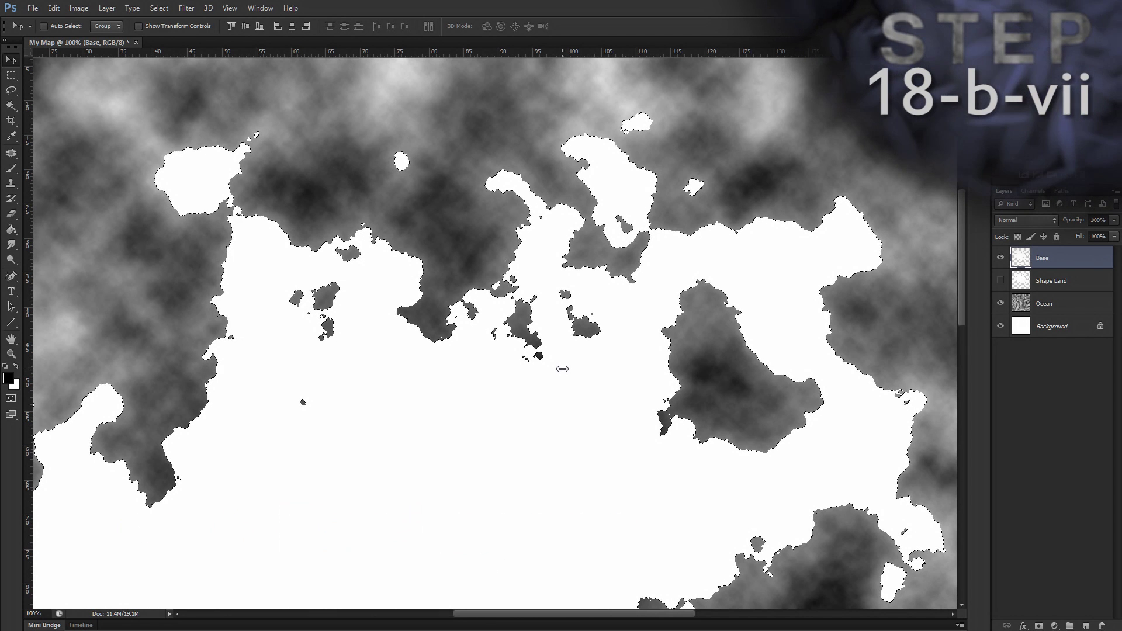
{"action": "key", "text": "ctrl+d"}
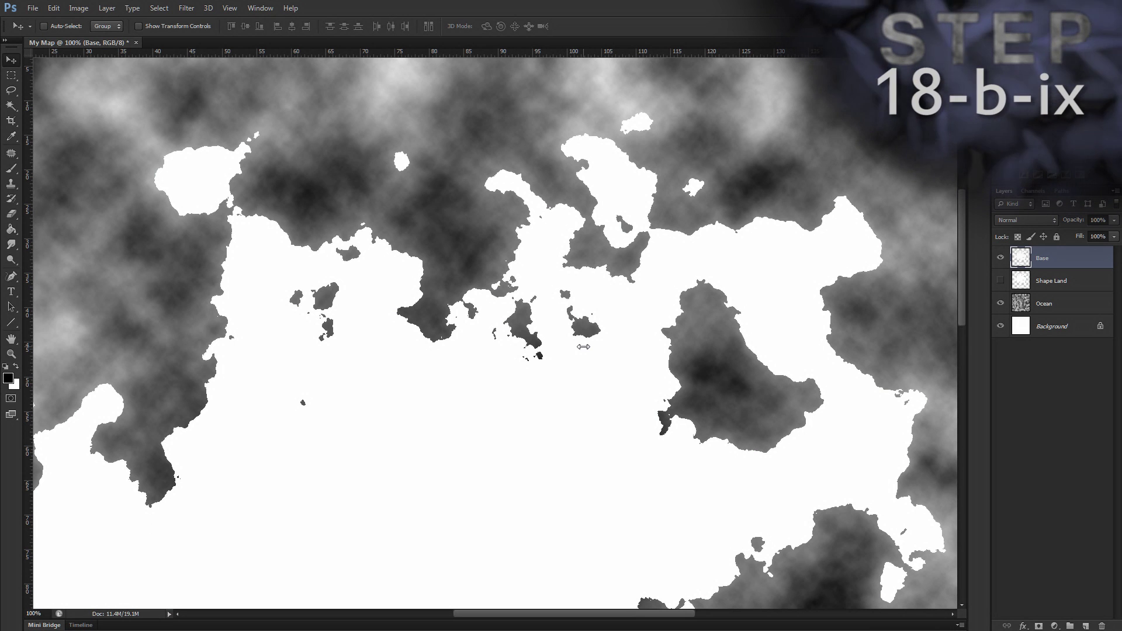
Step: Delete the hidden Shape Land layer and select the Base layer
{"action": "left_click", "coordinate": [1103, 278]}
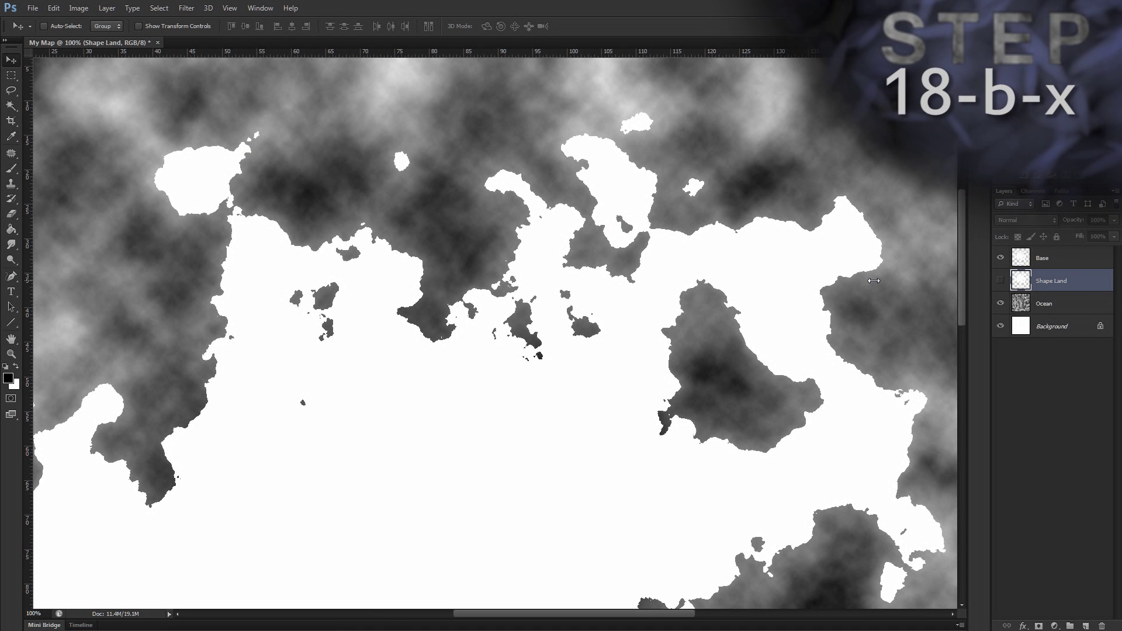
{"action": "key", "text": "Delete"}
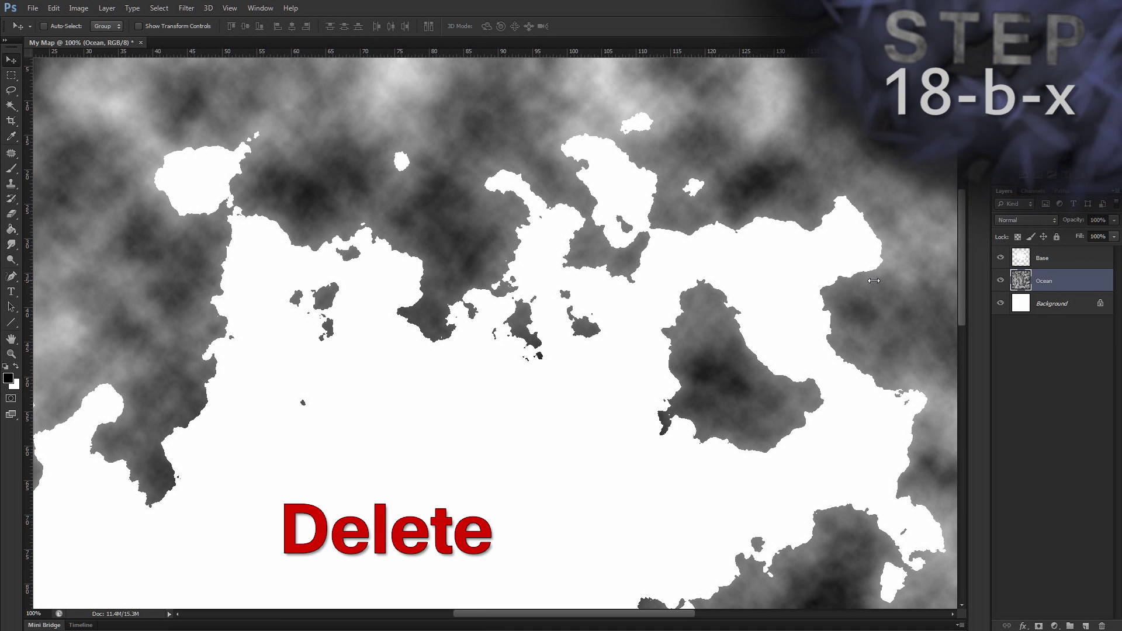
{"action": "left_click", "coordinate": [1088, 257]}
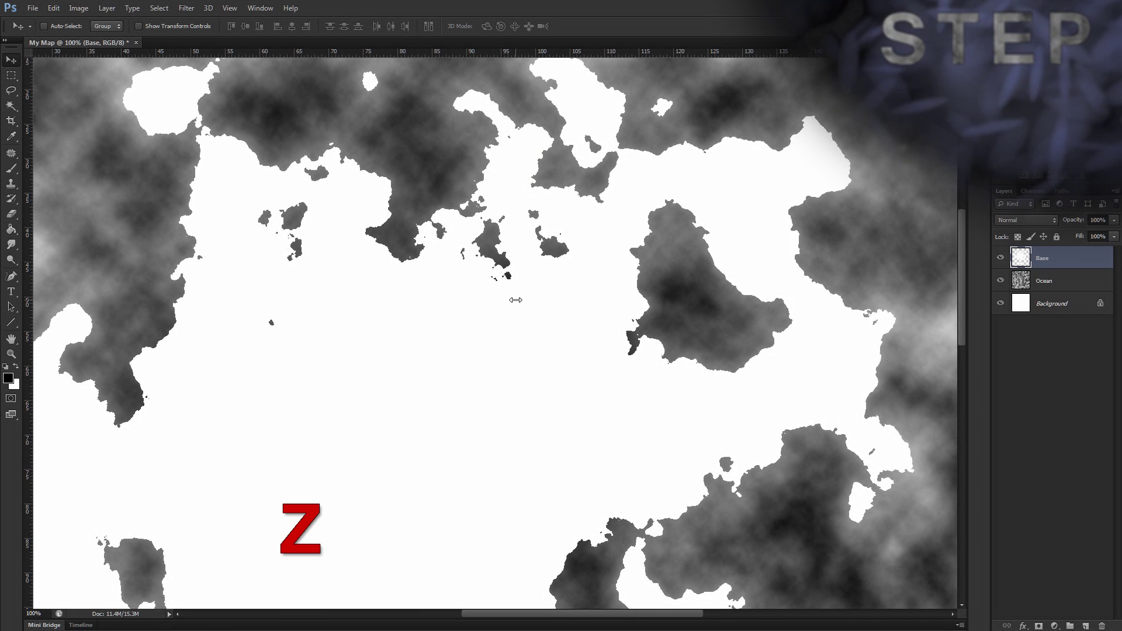
Step: Zoom out with the Zoom tool until the whole canvas is visible
{"action": "key", "text": "z"}
{"action": "left_click", "coordinate": [526, 261], "text": "alt"}
{"action": "left_click", "coordinate": [510, 306], "text": "alt"}
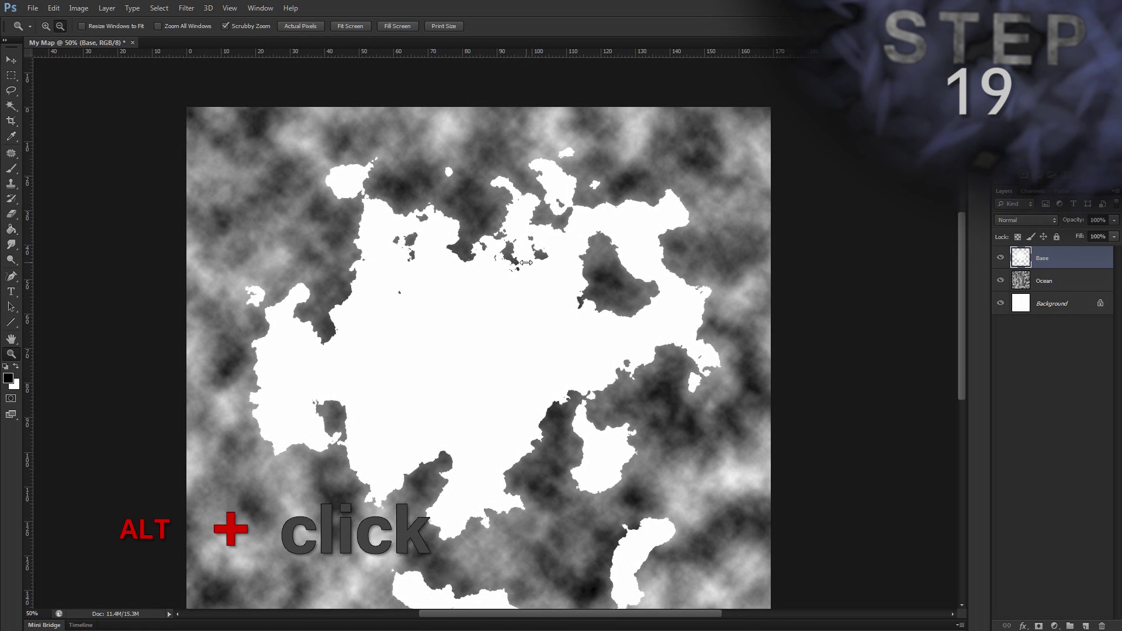
{"action": "left_click", "coordinate": [510, 306], "text": "alt"}
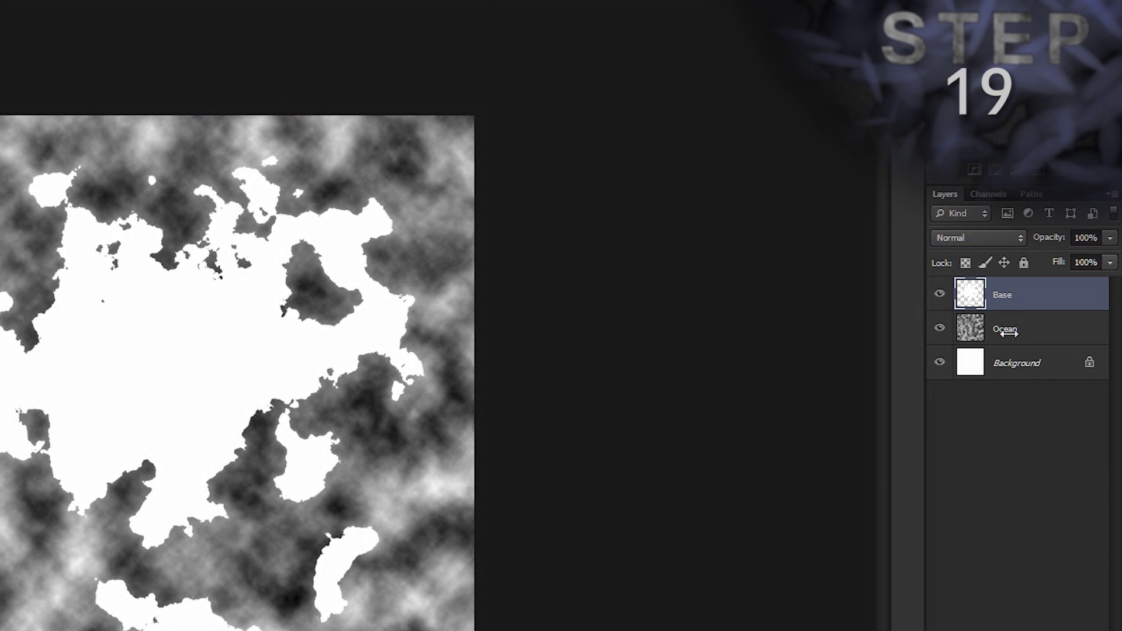
Step: Compare layer visibility, then leave Base hidden and make Ocean the active layer
{"action": "left_click", "coordinate": [938, 294]}
{"action": "left_click", "coordinate": [939, 294]}
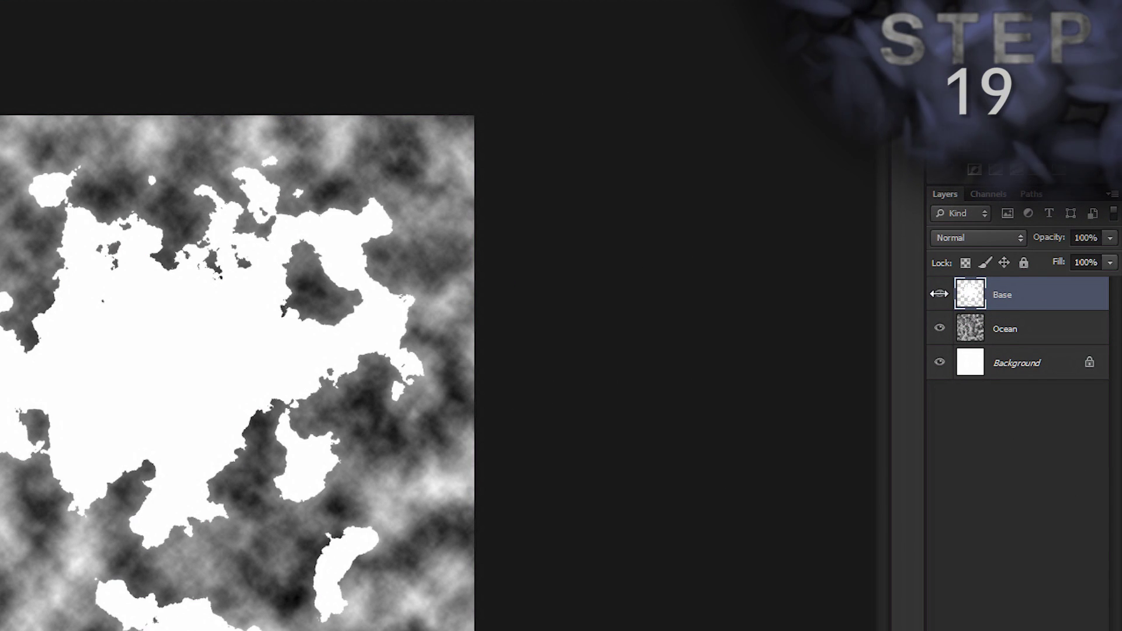
{"action": "left_click", "coordinate": [939, 294]}
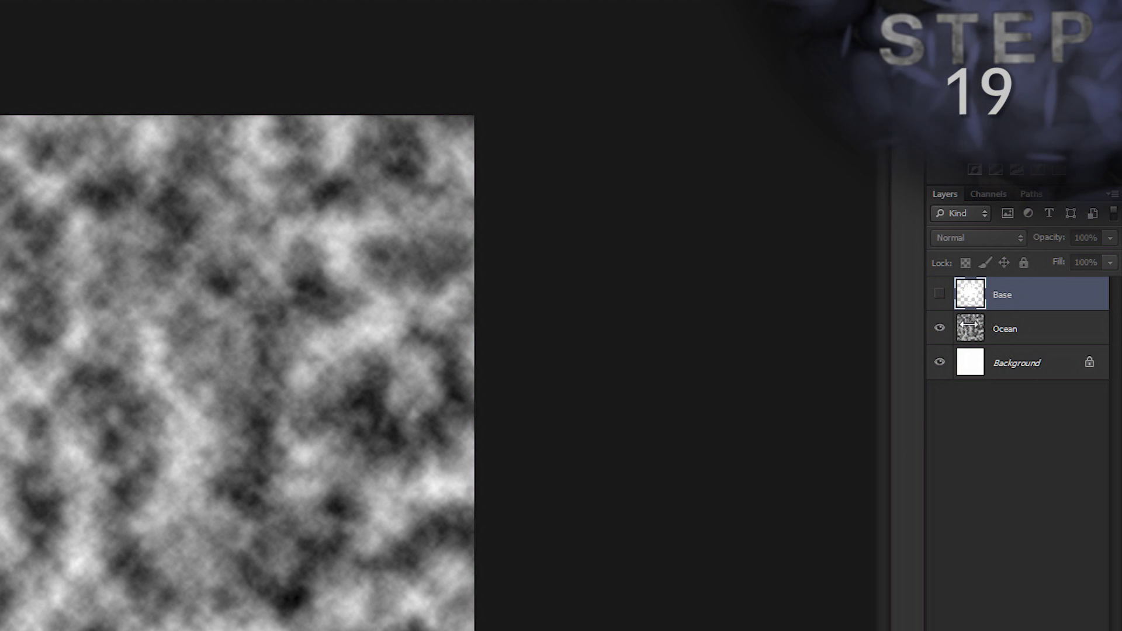
{"action": "left_click", "coordinate": [939, 328]}
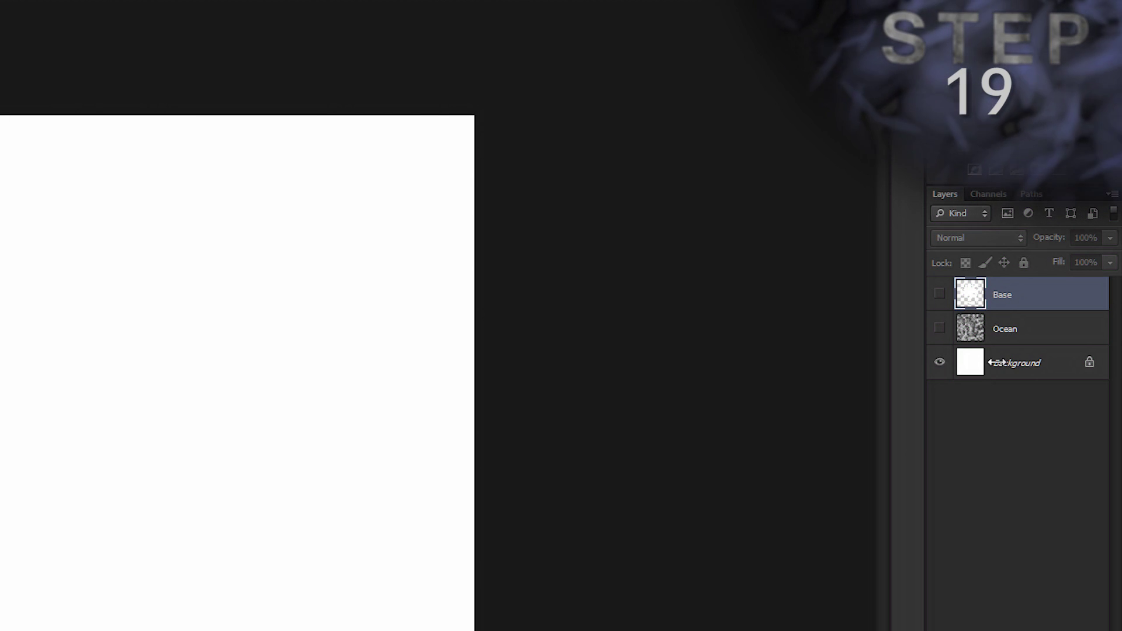
{"action": "left_click", "coordinate": [939, 362]}
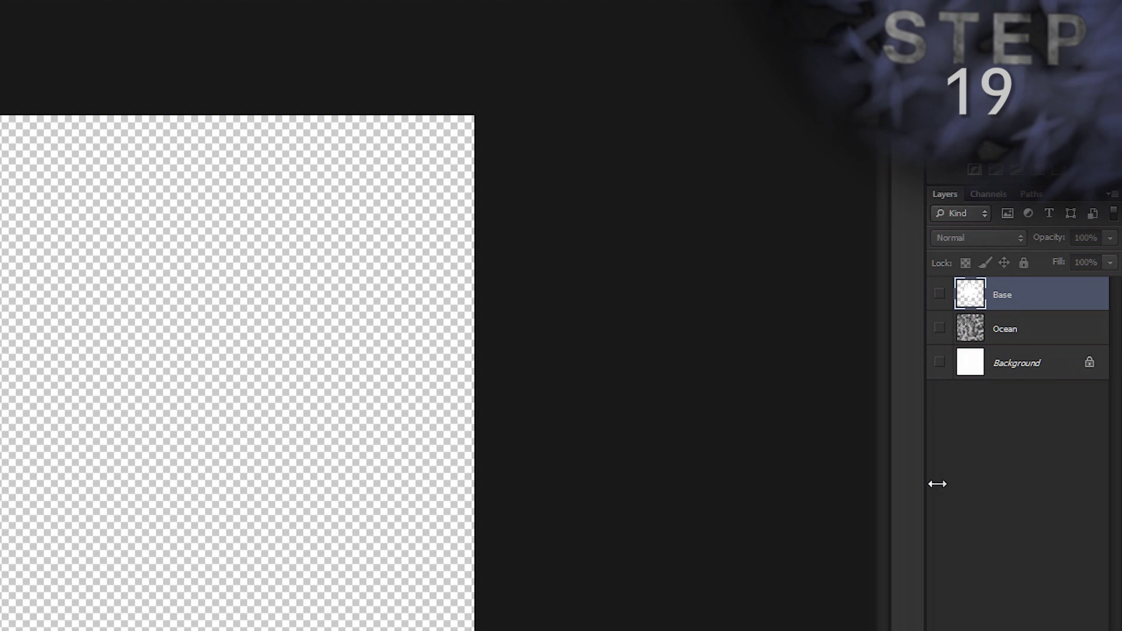
{"action": "left_click", "coordinate": [938, 362]}
{"action": "left_click", "coordinate": [939, 327]}
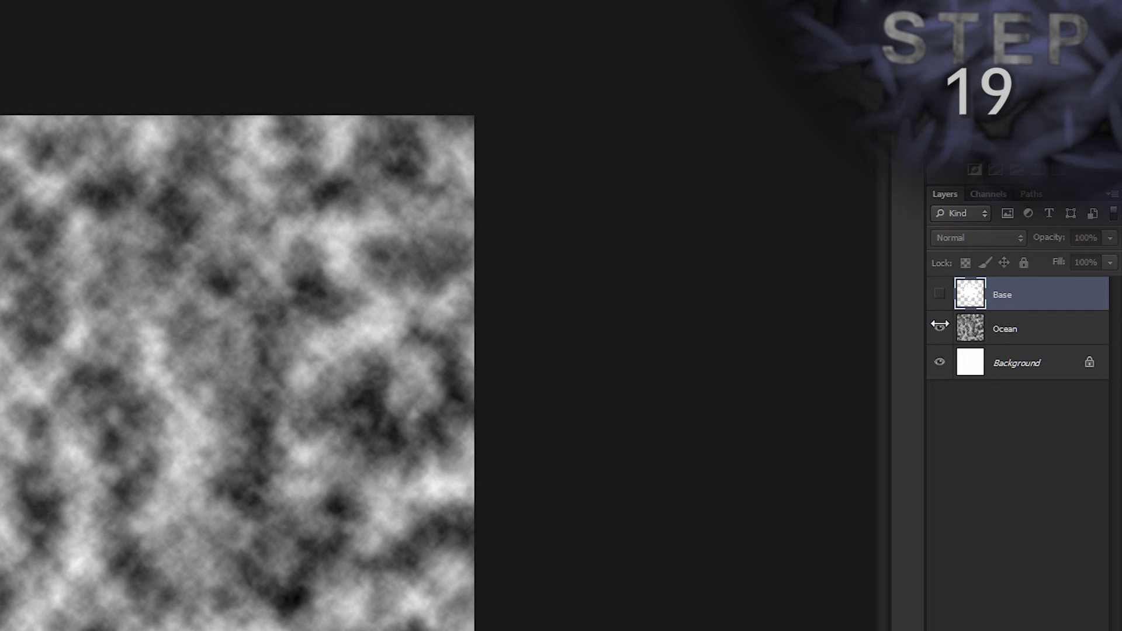
{"action": "left_click", "coordinate": [939, 294]}
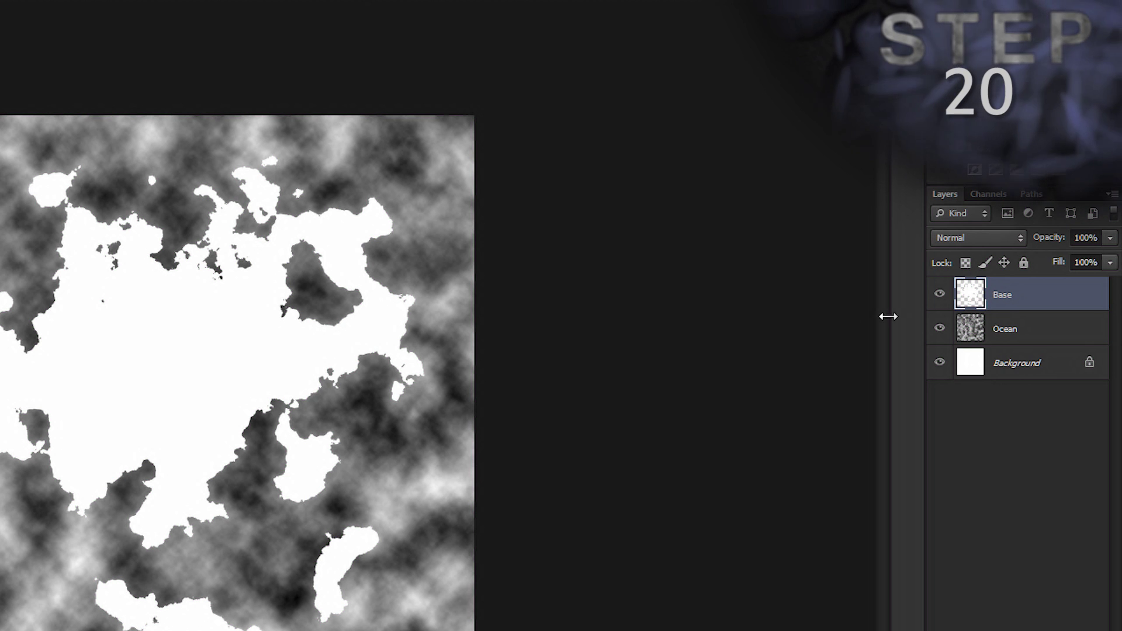
{"action": "left_click", "coordinate": [937, 294]}
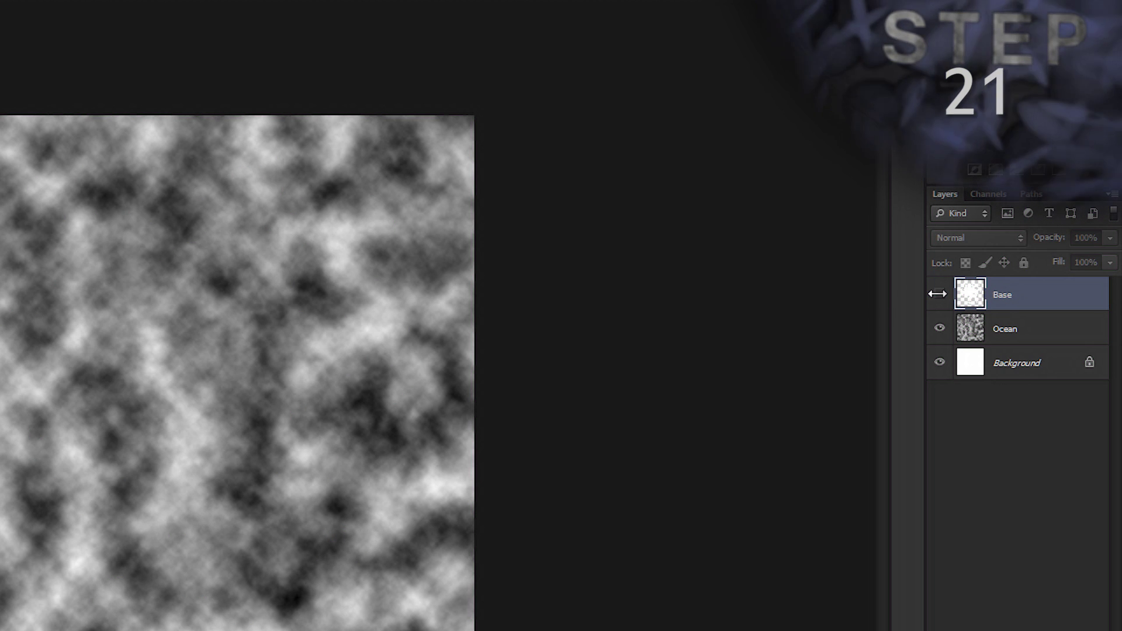
{"action": "left_click", "coordinate": [1070, 328]}
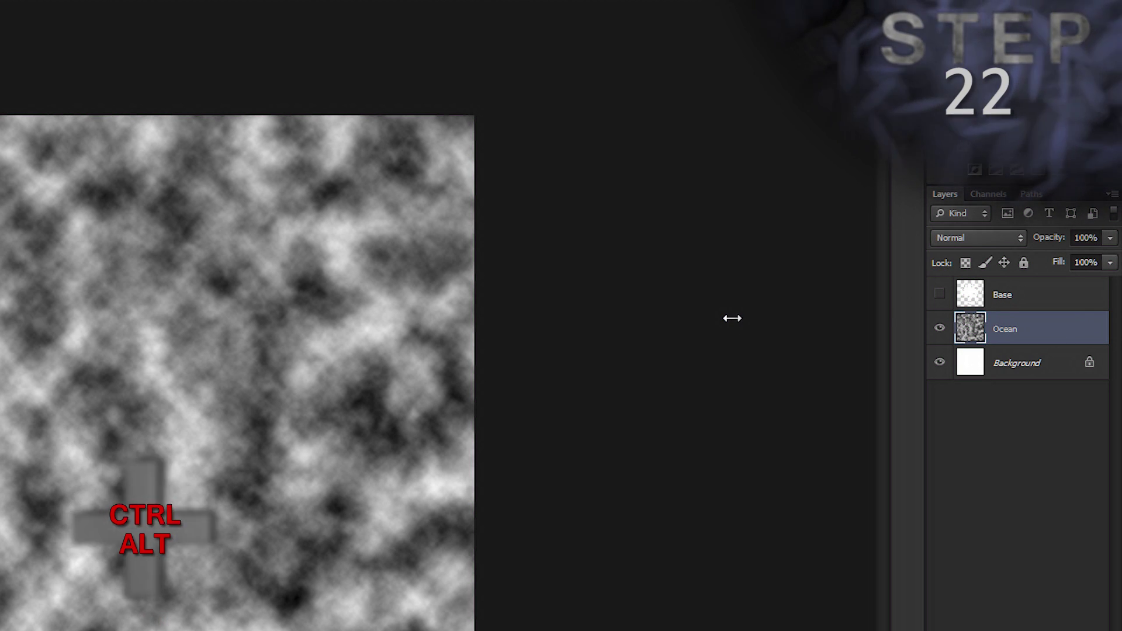
Step: Copy Ocean to a hidden new layer named 'Land', then reselect Ocean
{"action": "key", "text": "ctrl+alt+j"}
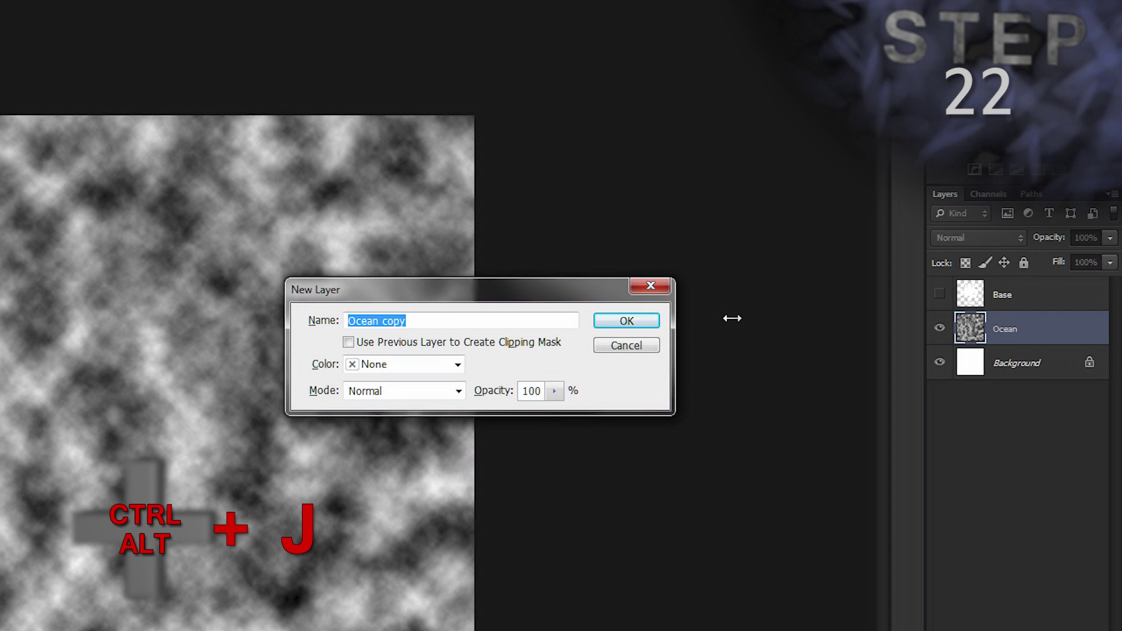
{"action": "type", "text": "Land"}
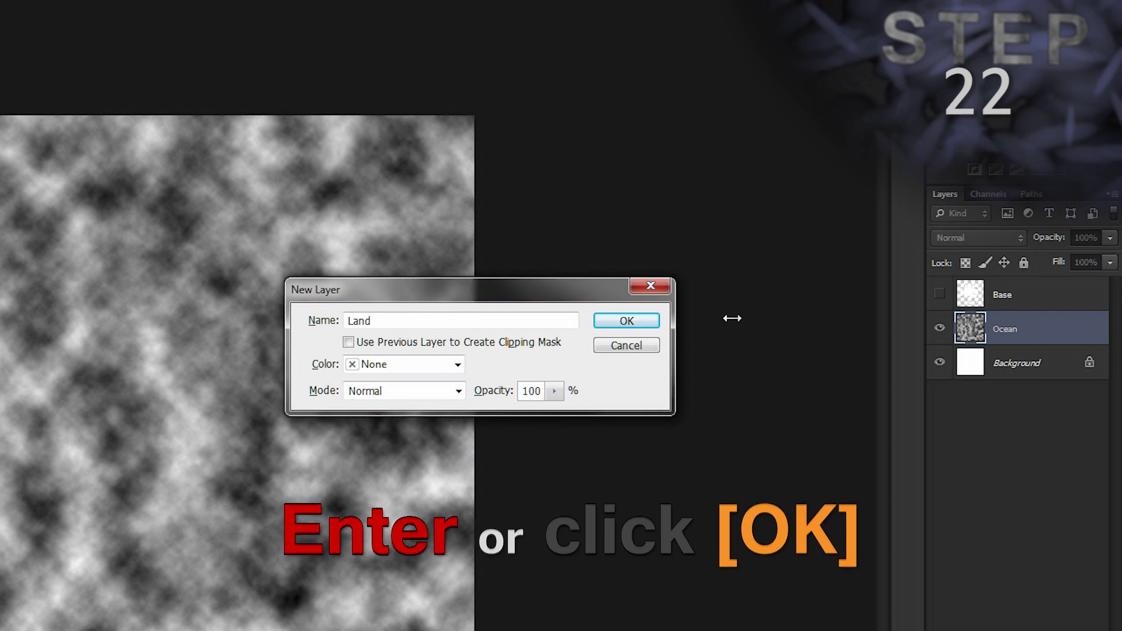
{"action": "key", "text": "Return"}
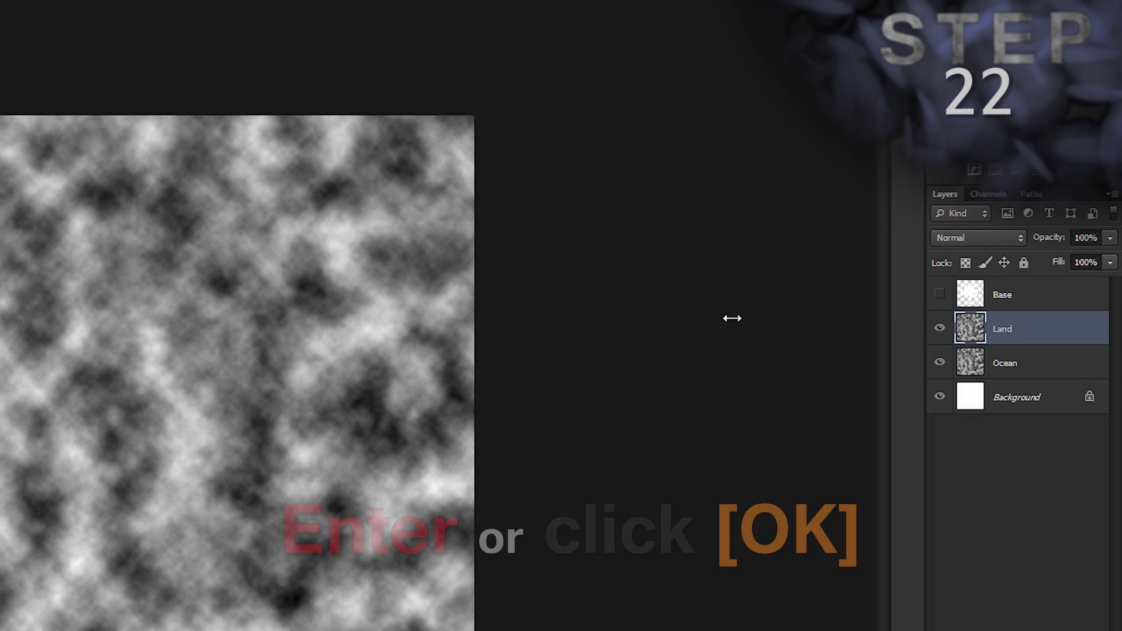
{"action": "left_click", "coordinate": [938, 326]}
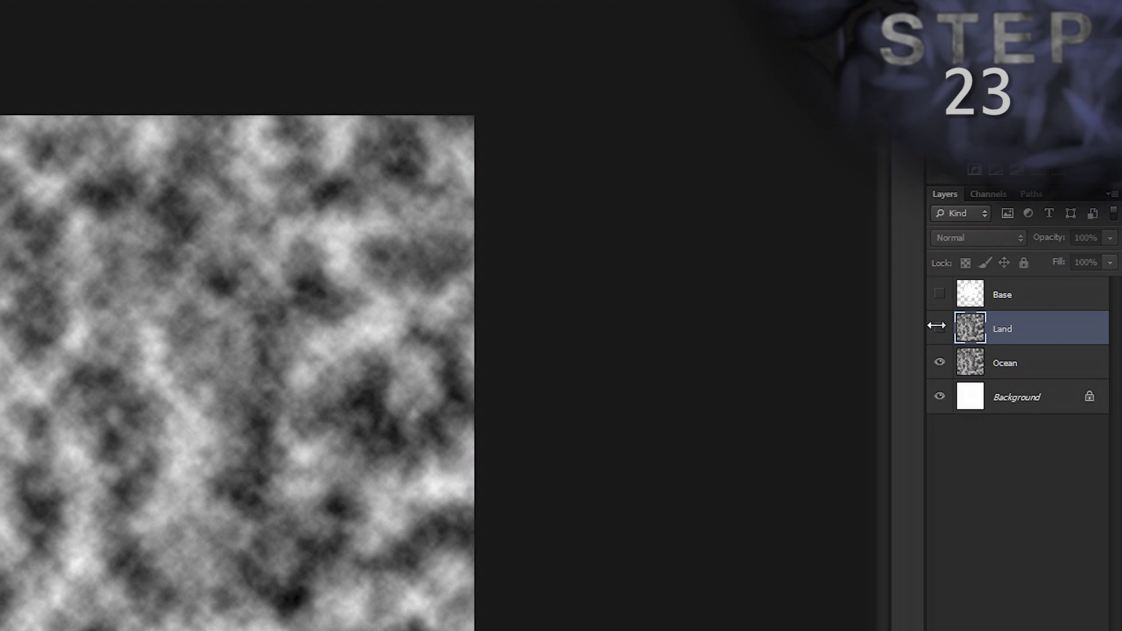
{"action": "left_click", "coordinate": [1058, 354]}
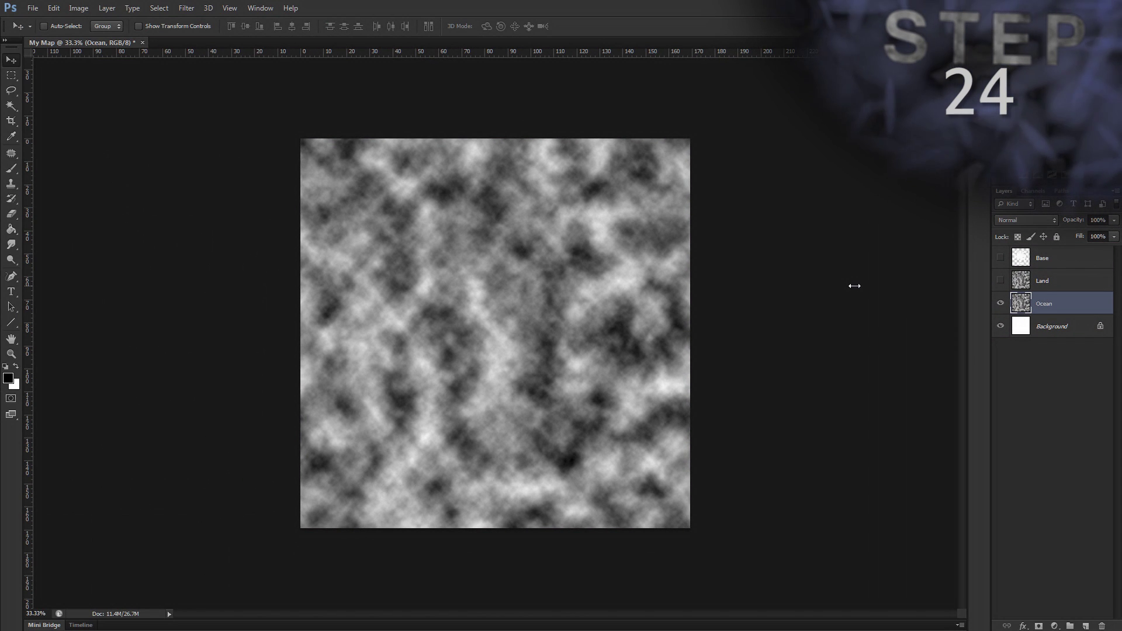
Step: Add a Color Overlay style to Ocean with colour #6ea0c8
{"action": "key", "text": "alt"}
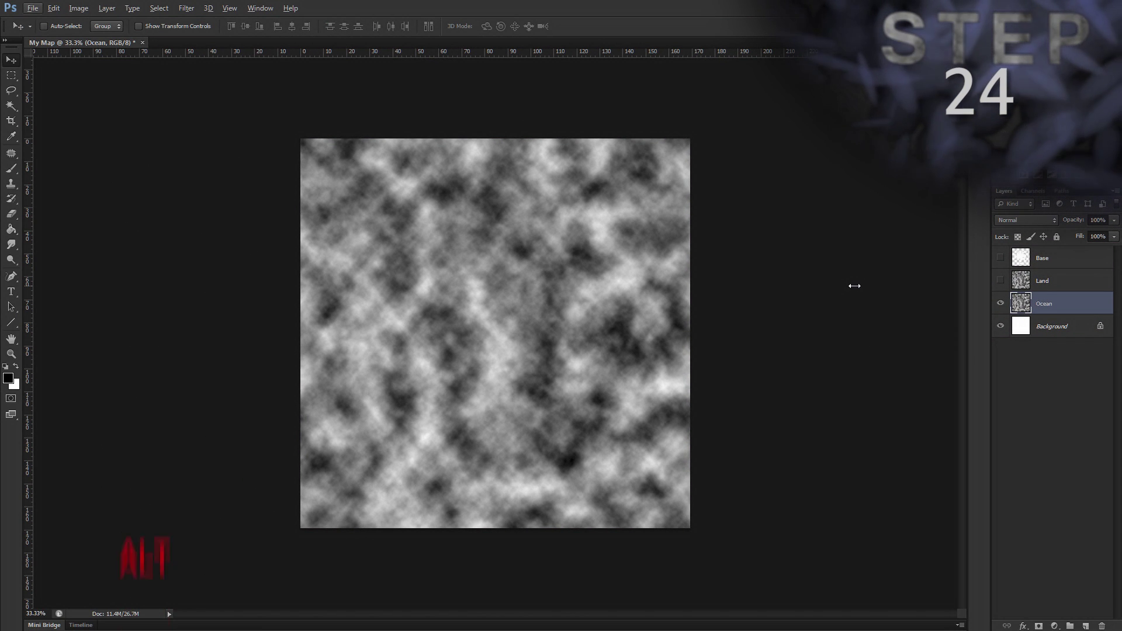
{"action": "key", "text": "l"}
{"action": "key", "text": "y"}
{"action": "key", "text": "v"}
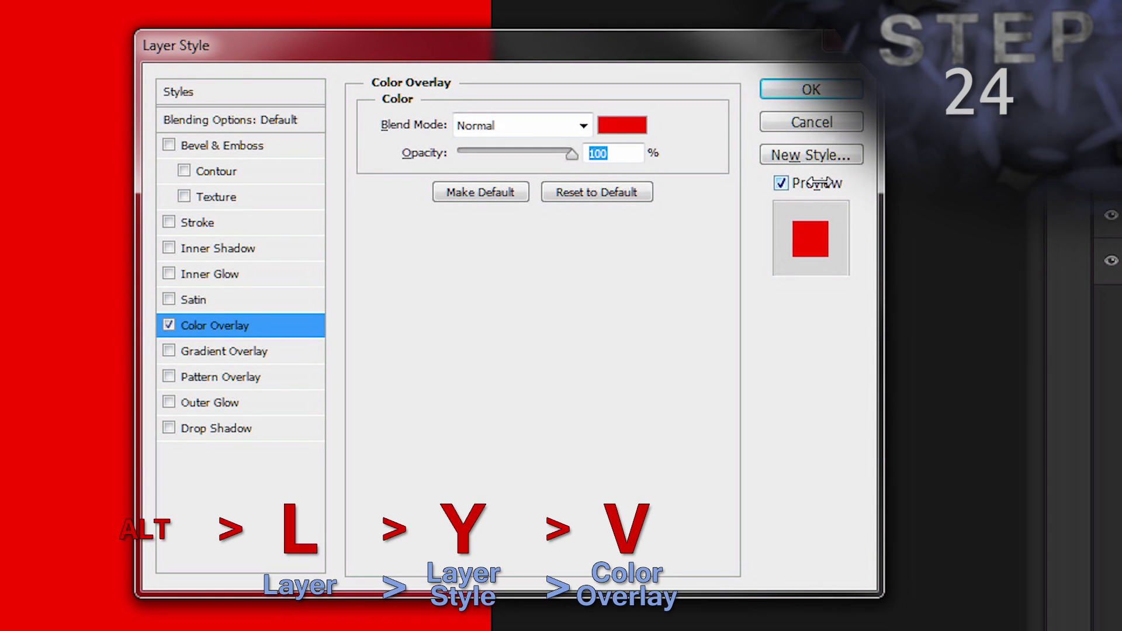
{"action": "left_click_drag", "start_coordinate": [719, 35], "coordinate": [739, 52]}
{"action": "left_click", "coordinate": [631, 141]}
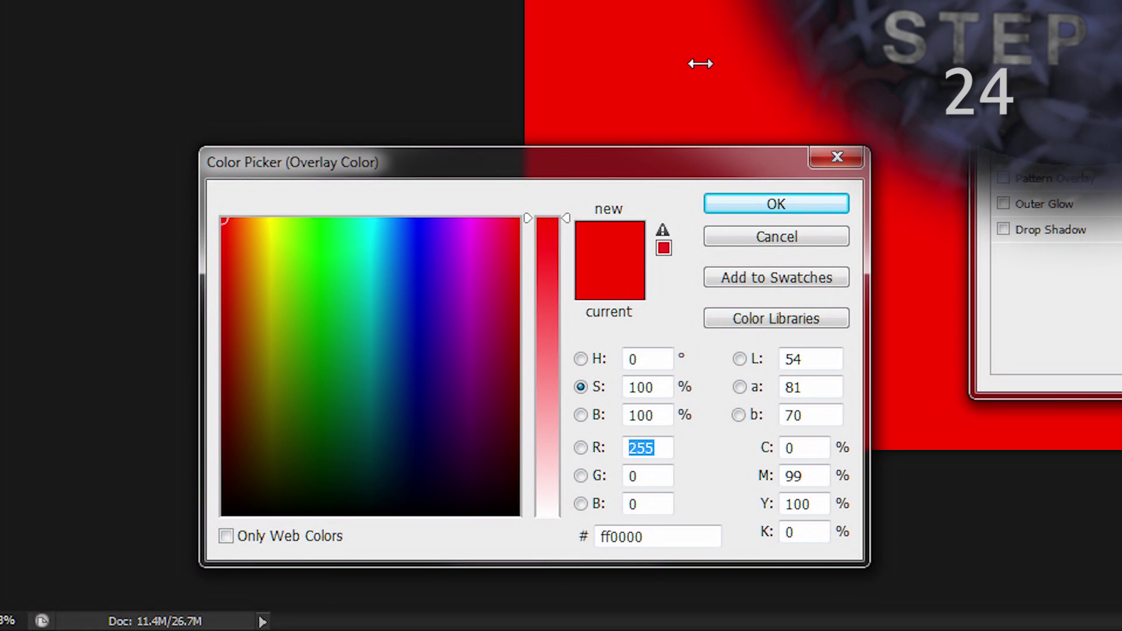
{"action": "left_click", "coordinate": [667, 534]}
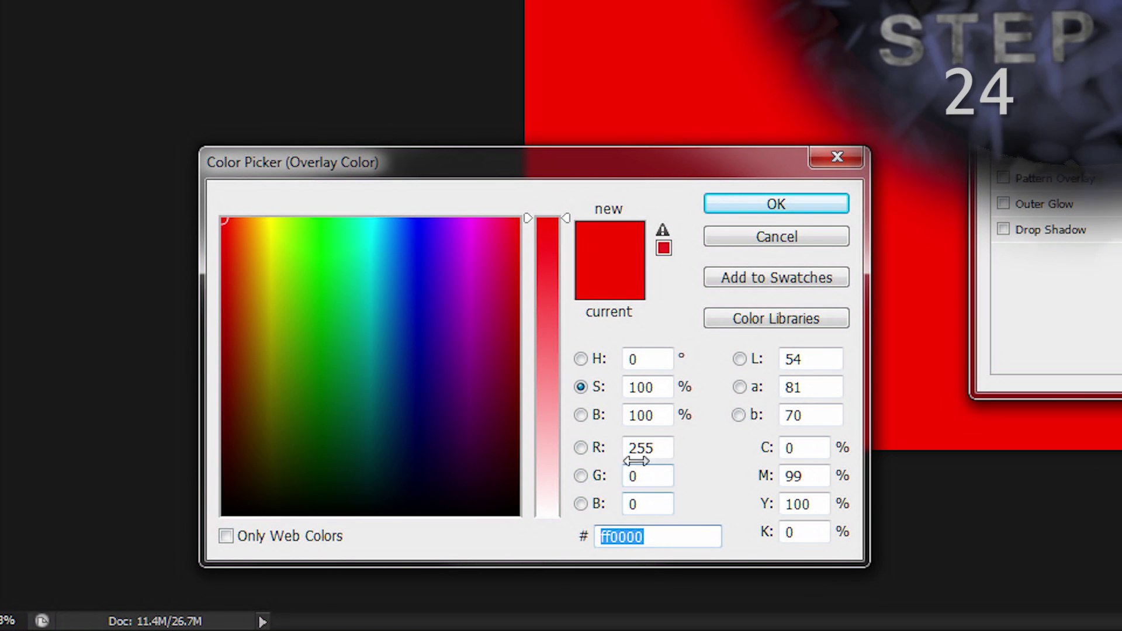
{"action": "left_click", "coordinate": [648, 449]}
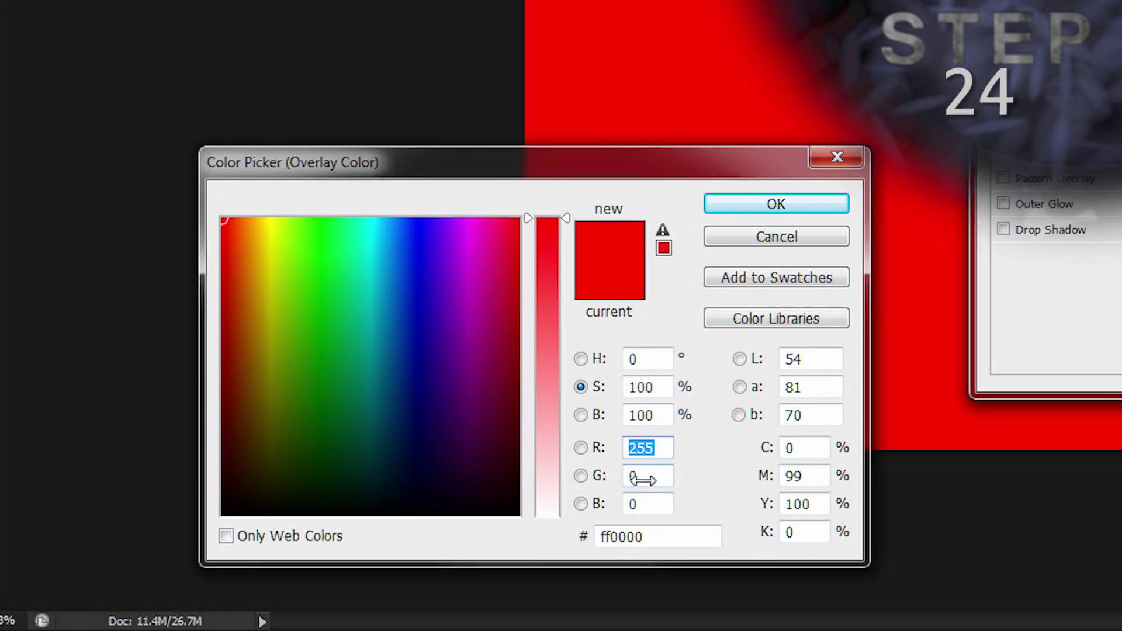
{"action": "left_click", "coordinate": [646, 475]}
{"action": "left_click", "coordinate": [645, 535]}
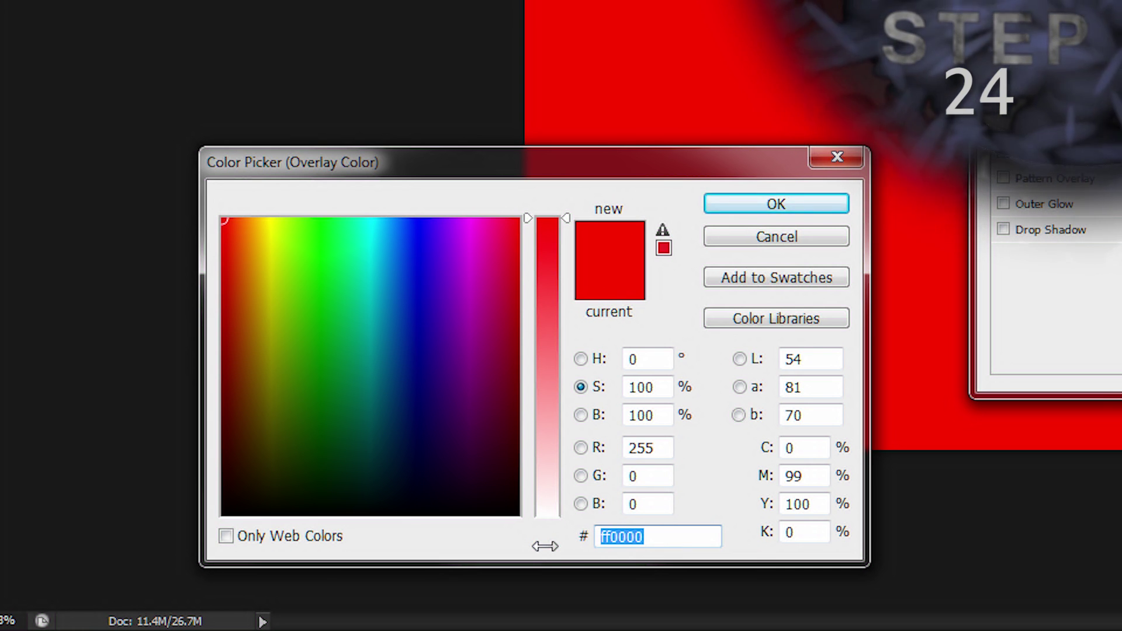
{"action": "type", "text": "6e"}
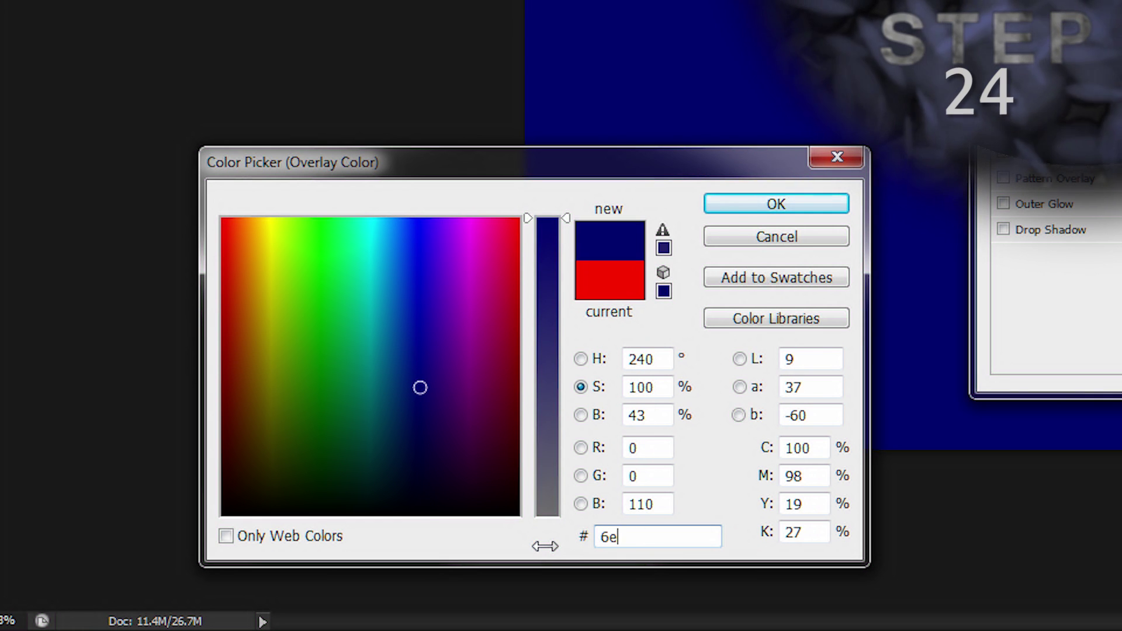
{"action": "type", "text": "a0c8"}
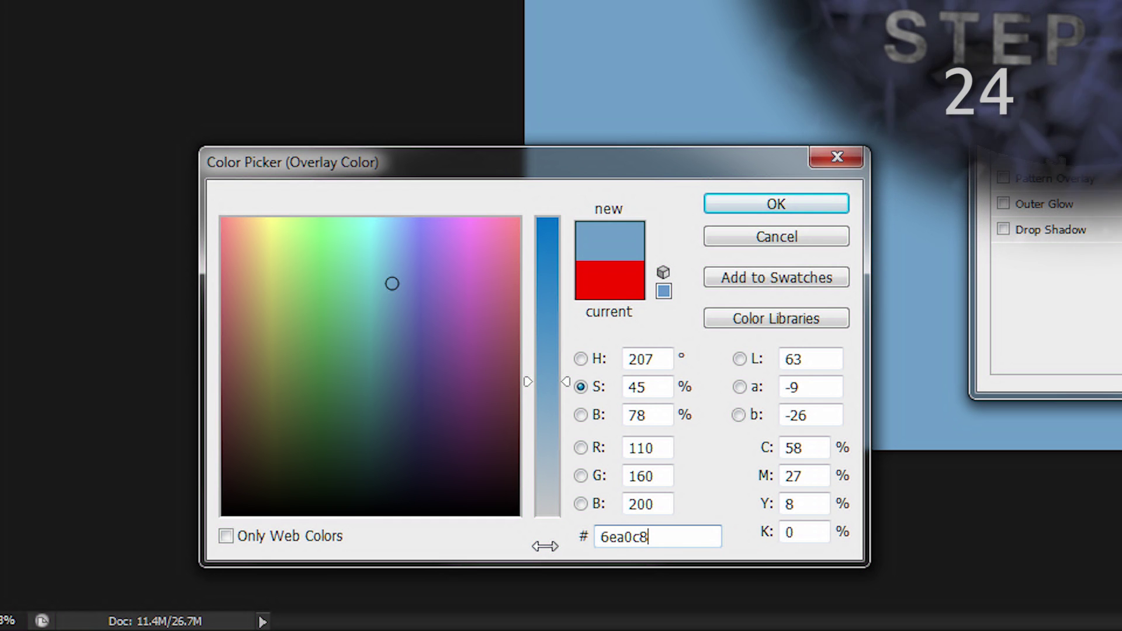
{"action": "key", "text": "Return"}
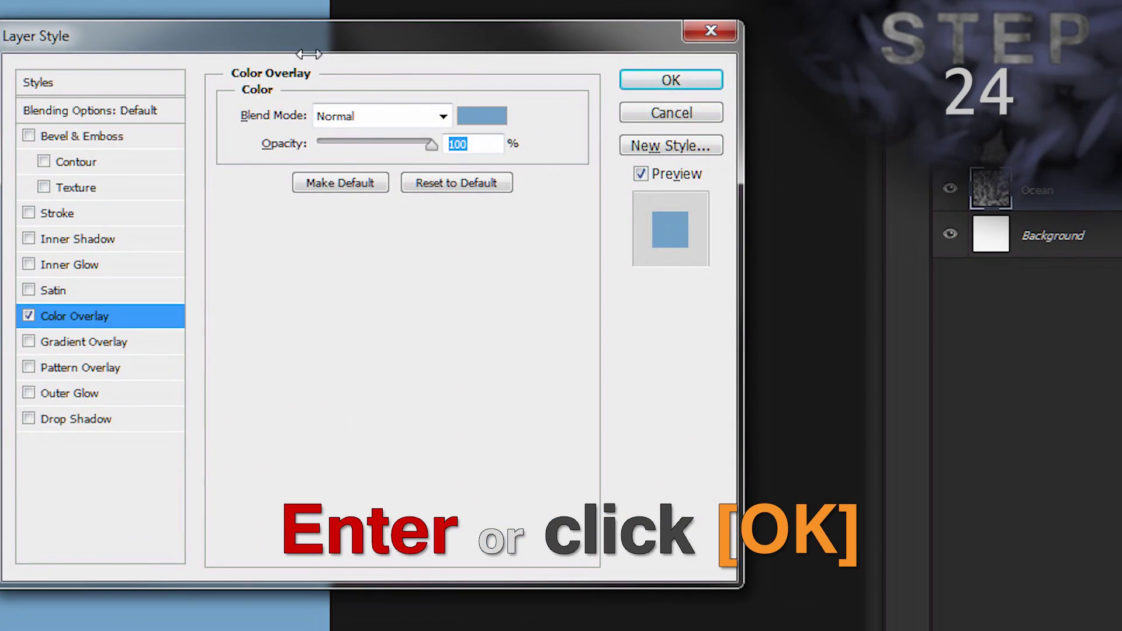
Step: Set the Color Overlay opacity to 75% and apply the style
{"action": "left_click_drag", "start_coordinate": [308, 53], "coordinate": [335, 87]}
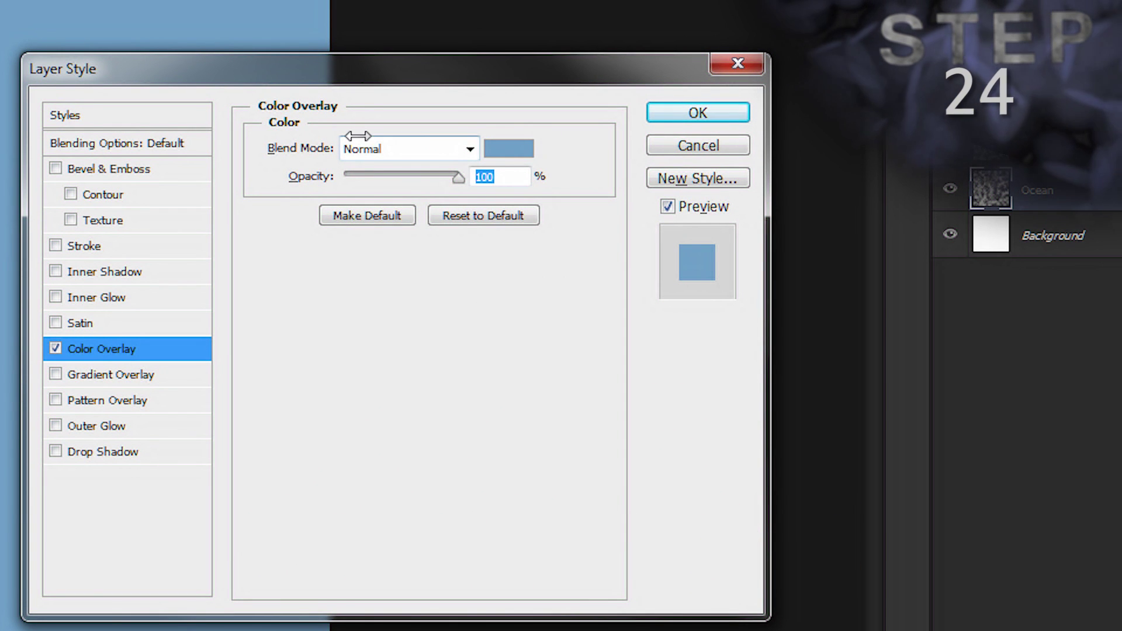
{"action": "left_click_drag", "start_coordinate": [490, 179], "coordinate": [458, 171]}
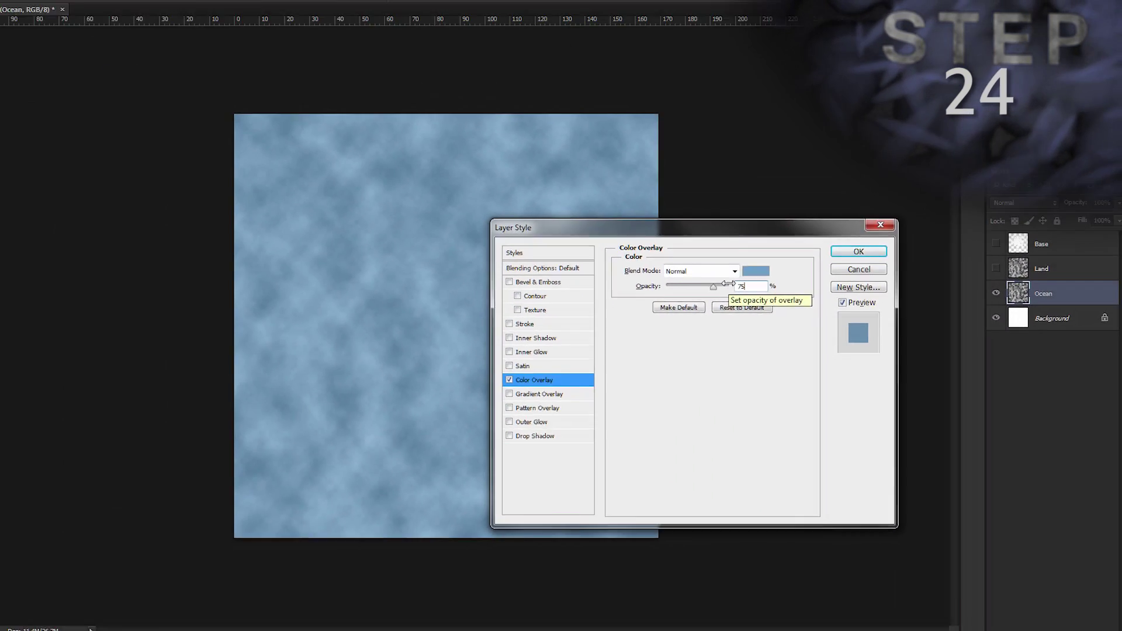
{"action": "key", "text": "Return"}
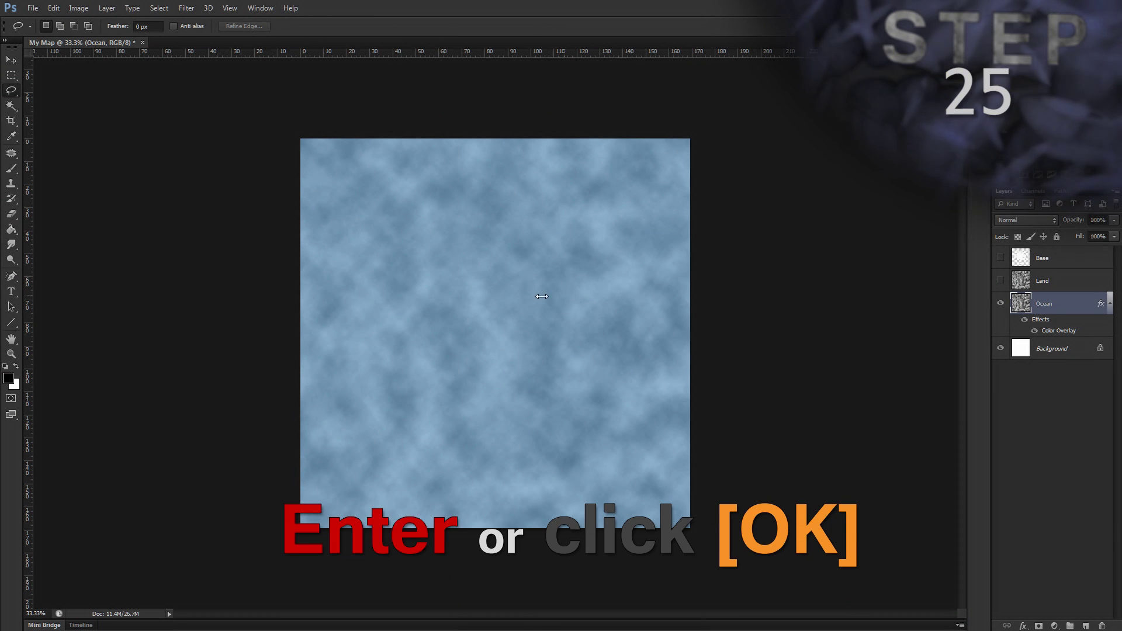